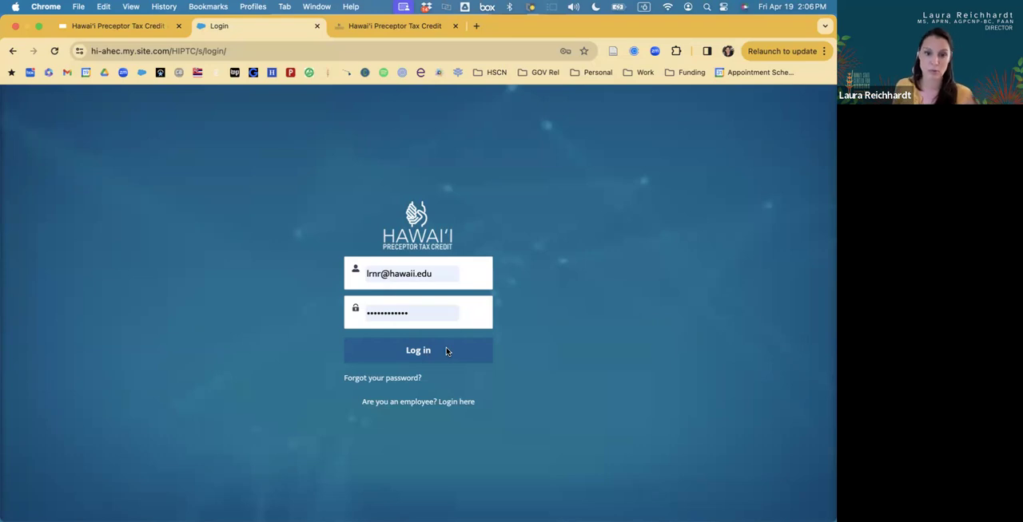
Log in to the Hawai'i Preceptor Tax Credit portal with the prefilled account credentials.
{"action": "left_click", "coordinate": [447, 351]}
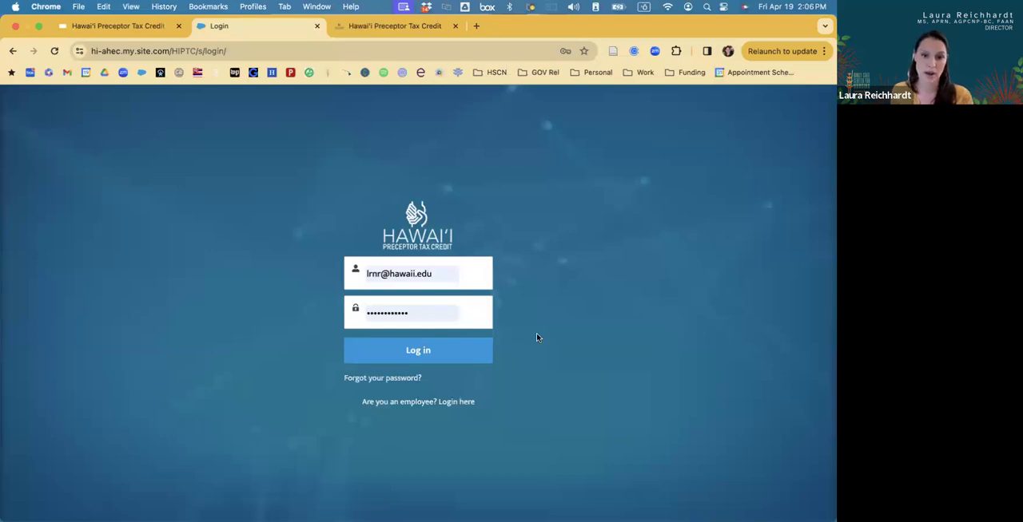
{"action": "left_click", "coordinate": [474, 362]}
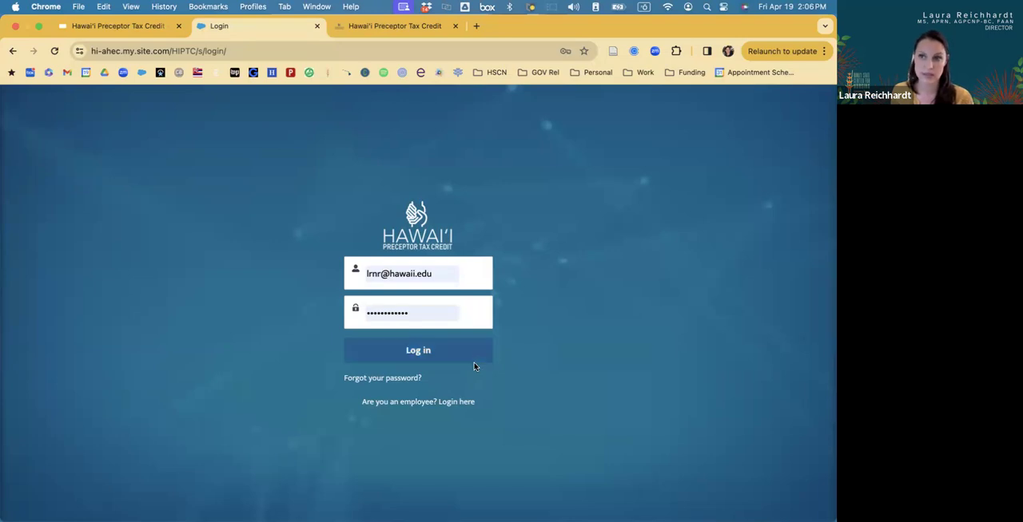
{"action": "left_click", "coordinate": [421, 355]}
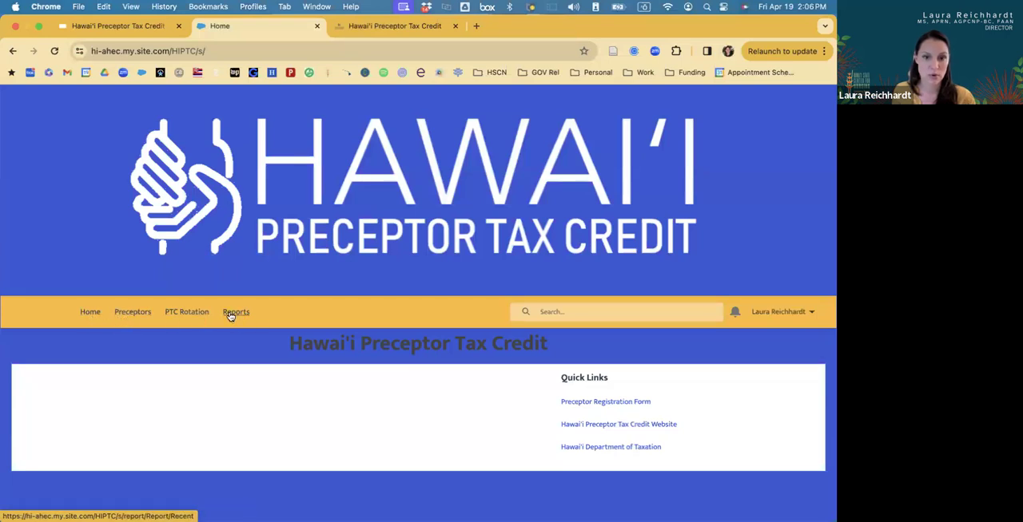
Go to the PTC Rotation records and switch the list view to My Rotations.
{"action": "left_click", "coordinate": [184, 318]}
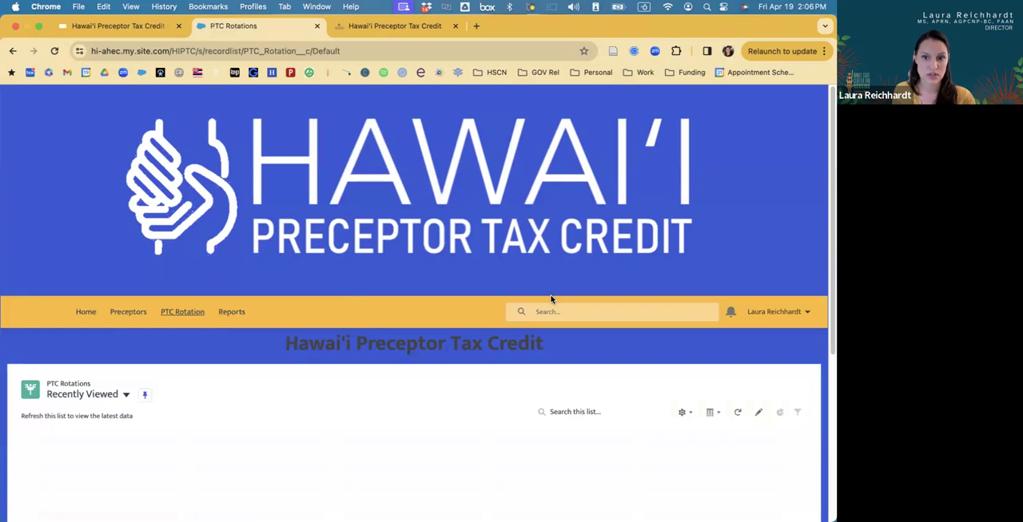
{"action": "left_click", "coordinate": [125, 397]}
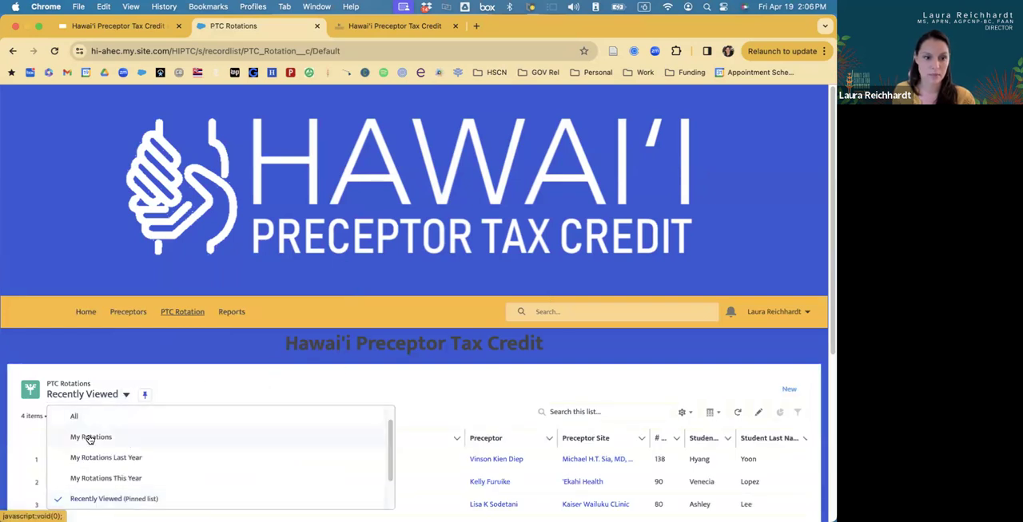
{"action": "left_click", "coordinate": [93, 437]}
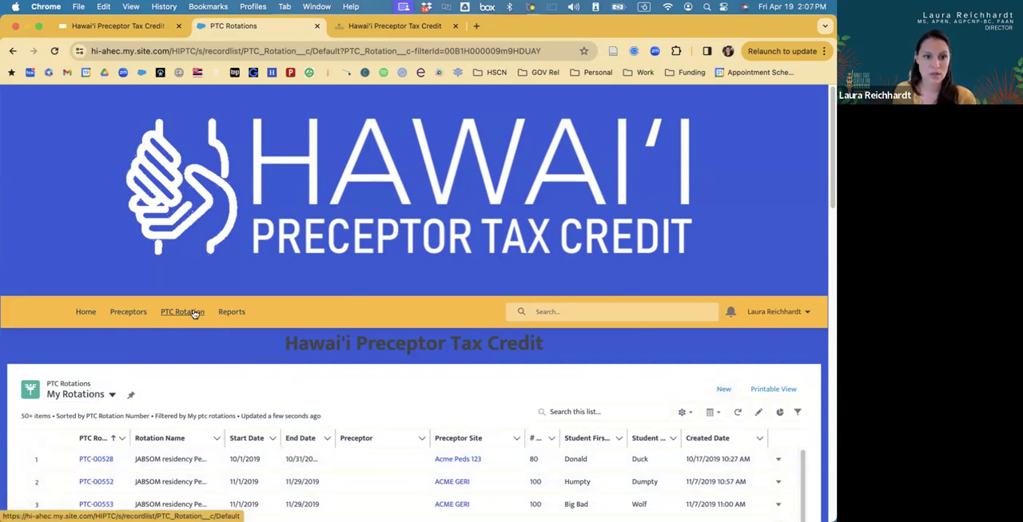
{"action": "left_click", "coordinate": [113, 396]}
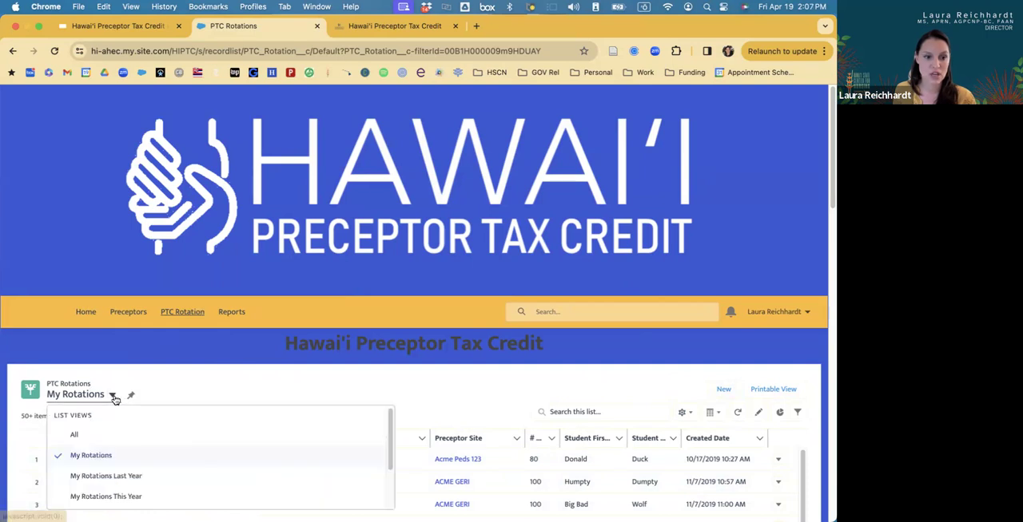
{"action": "left_click", "coordinate": [113, 397]}
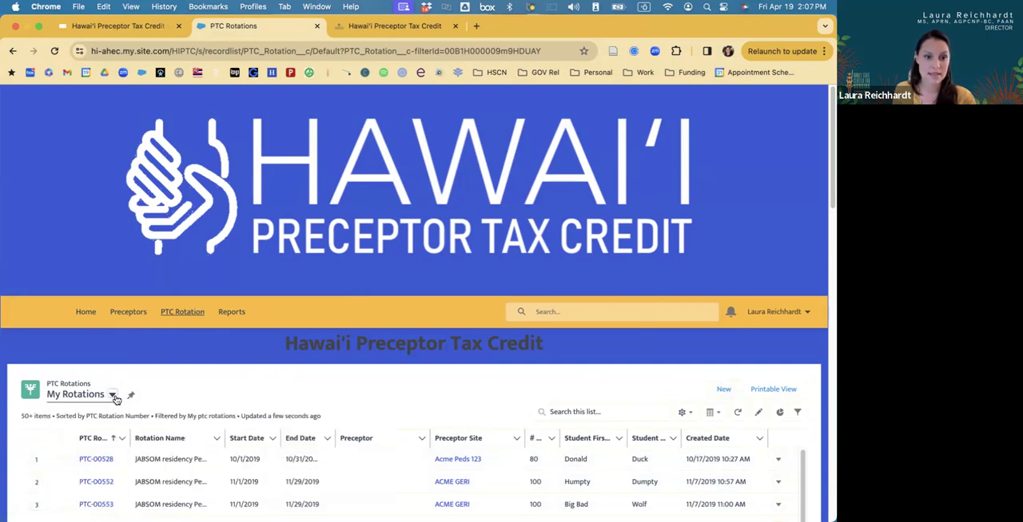
{"action": "left_click", "coordinate": [113, 396]}
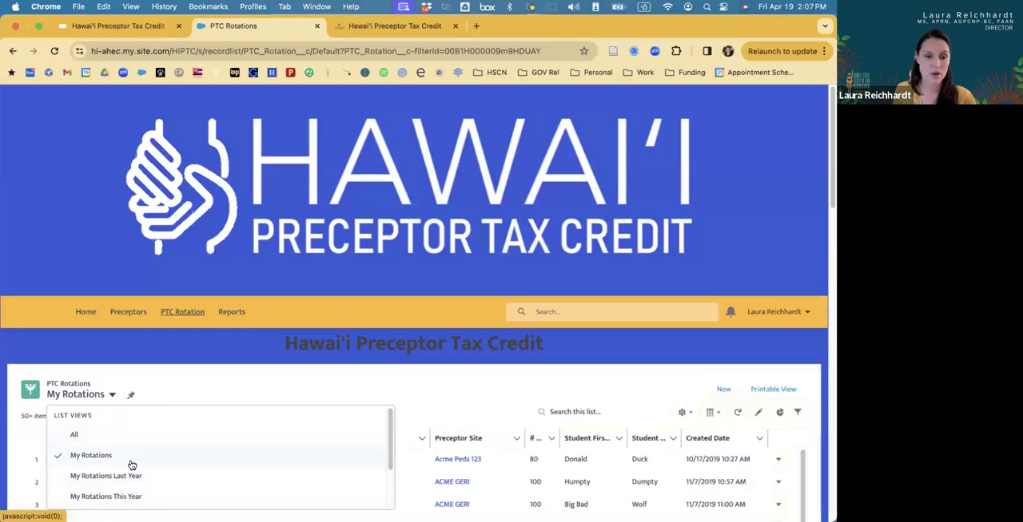
{"action": "left_click", "coordinate": [695, 388]}
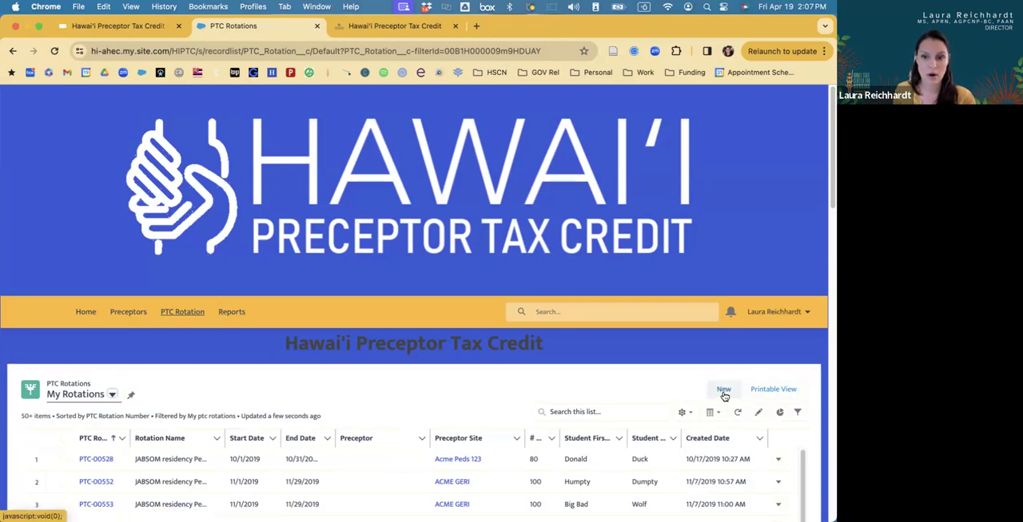
Start a new PTC Rotation record and dismiss the preceptor suggestions.
{"action": "left_click", "coordinate": [724, 390]}
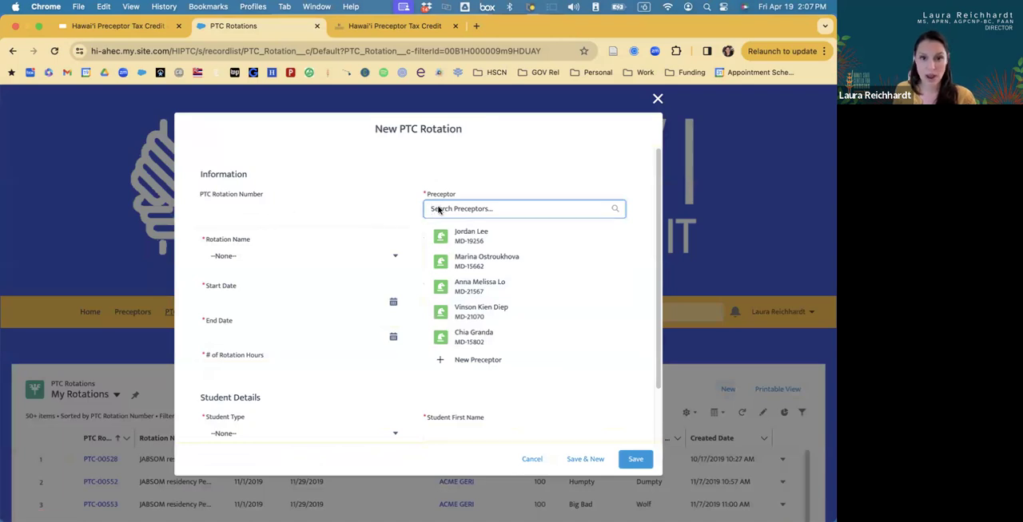
{"action": "left_click", "coordinate": [347, 206]}
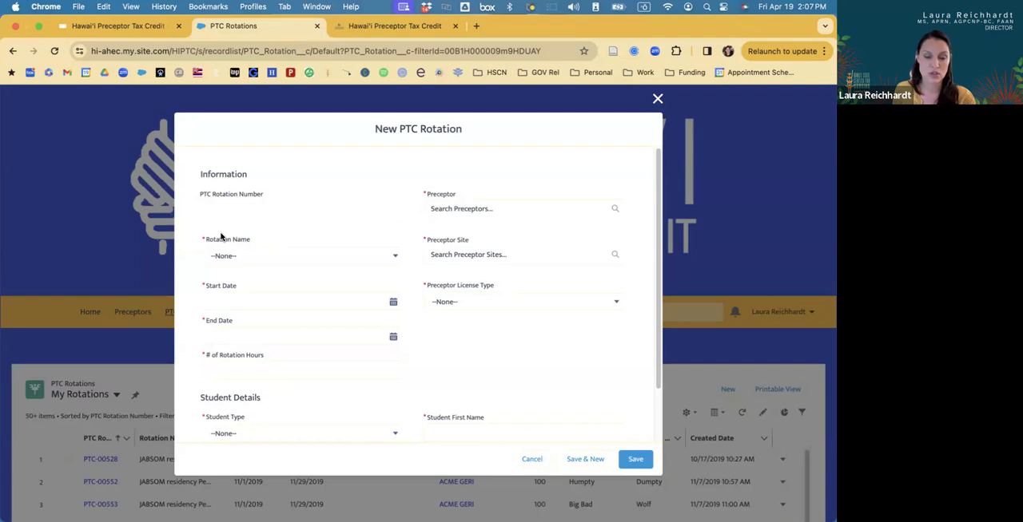
Examine the available Rotation Name options and the remaining fields of the new rotation form.
{"action": "left_click", "coordinate": [396, 257]}
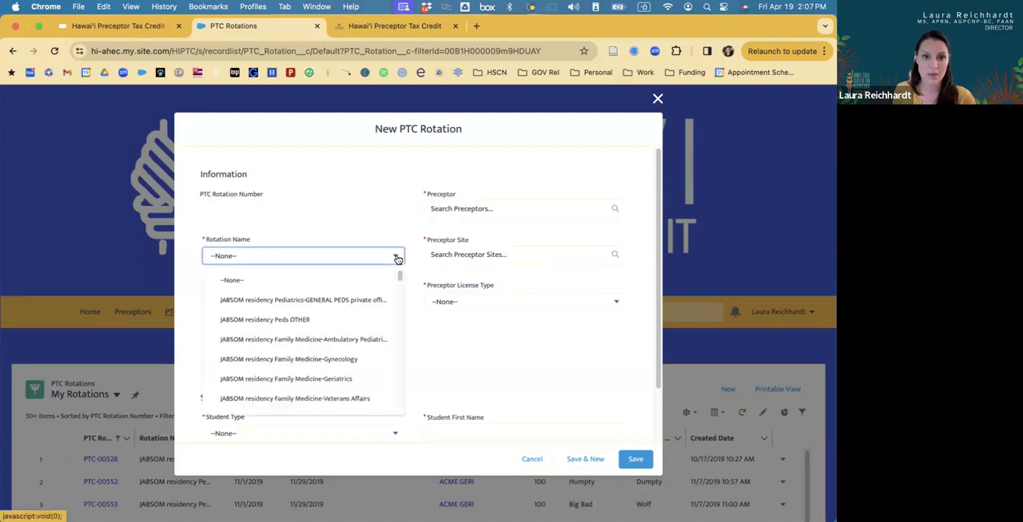
{"action": "scroll", "coordinate": [374, 366], "scroll_direction": "down", "scroll_amount": 10}
{"action": "scroll", "coordinate": [372, 358], "scroll_direction": "down", "scroll_amount": 15}
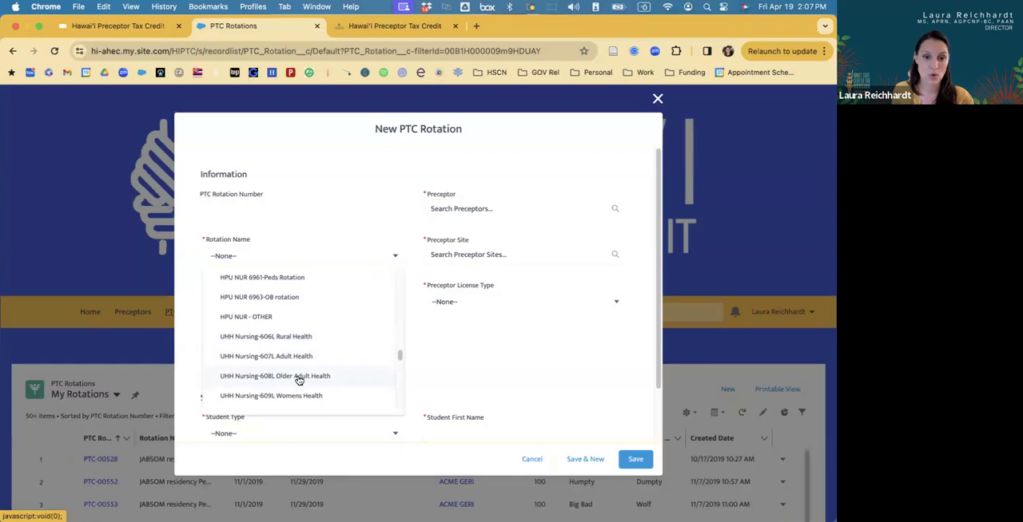
{"action": "scroll", "coordinate": [302, 374], "scroll_direction": "up", "scroll_amount": 5}
{"action": "scroll", "coordinate": [303, 369], "scroll_direction": "up", "scroll_amount": 3}
{"action": "scroll", "coordinate": [307, 367], "scroll_direction": "up", "scroll_amount": 5}
{"action": "scroll", "coordinate": [308, 366], "scroll_direction": "down", "scroll_amount": 3}
{"action": "scroll", "coordinate": [307, 366], "scroll_direction": "up", "scroll_amount": 2}
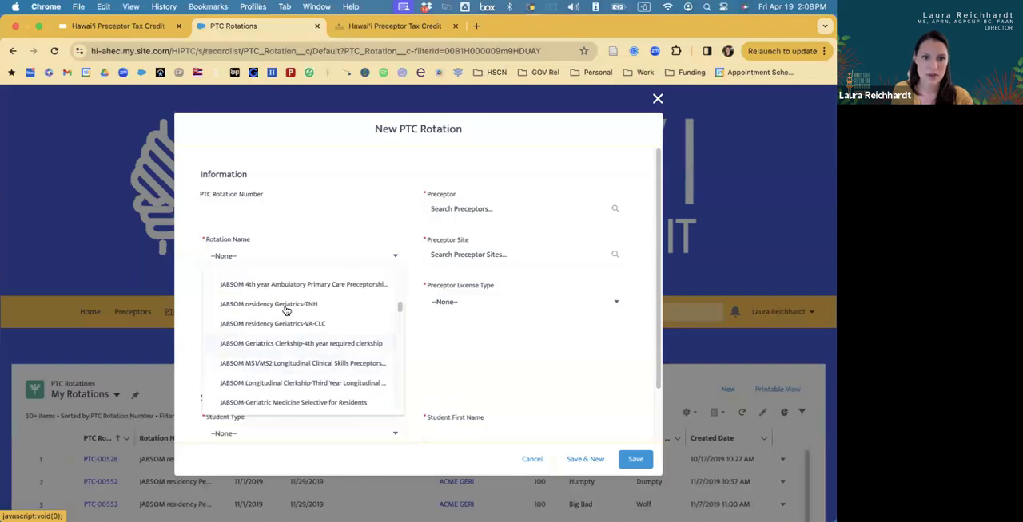
{"action": "scroll", "coordinate": [316, 343], "scroll_direction": "down", "scroll_amount": 5}
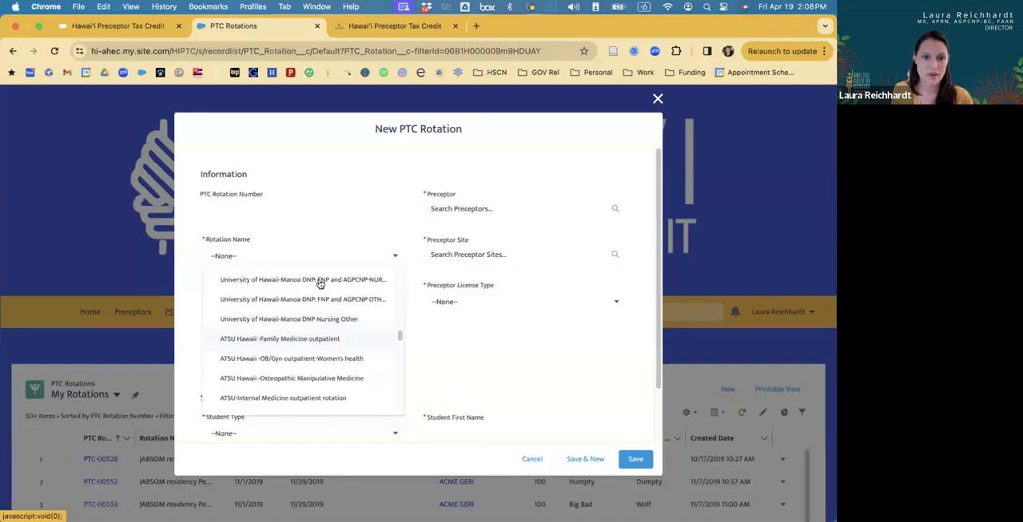
{"action": "left_click", "coordinate": [347, 198]}
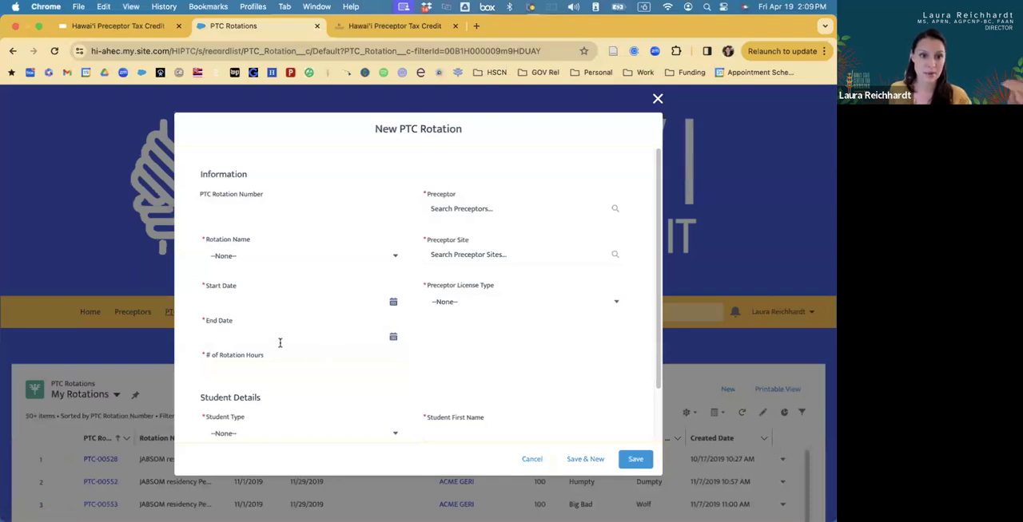
{"action": "scroll", "coordinate": [525, 365], "scroll_direction": "down", "scroll_amount": 1}
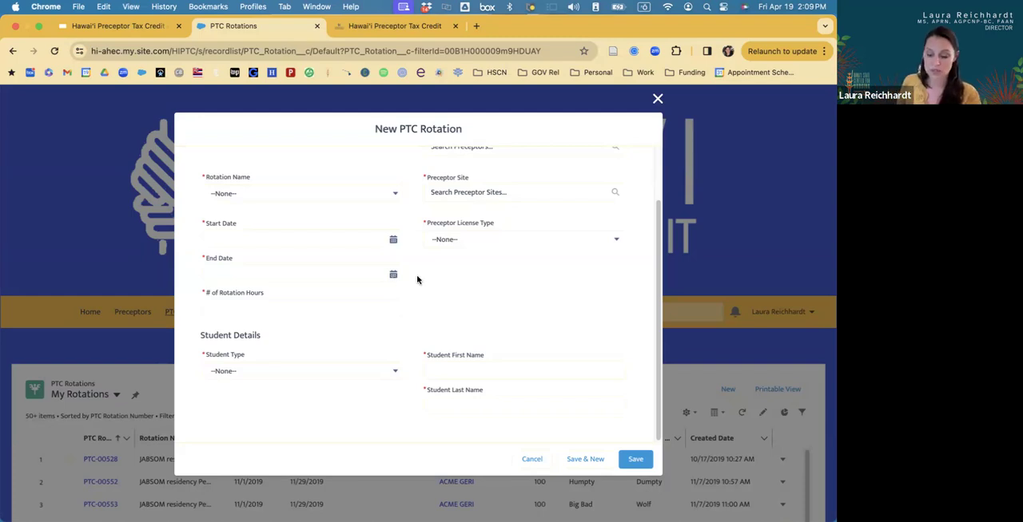
{"action": "scroll", "coordinate": [444, 340], "scroll_direction": "up", "scroll_amount": 2}
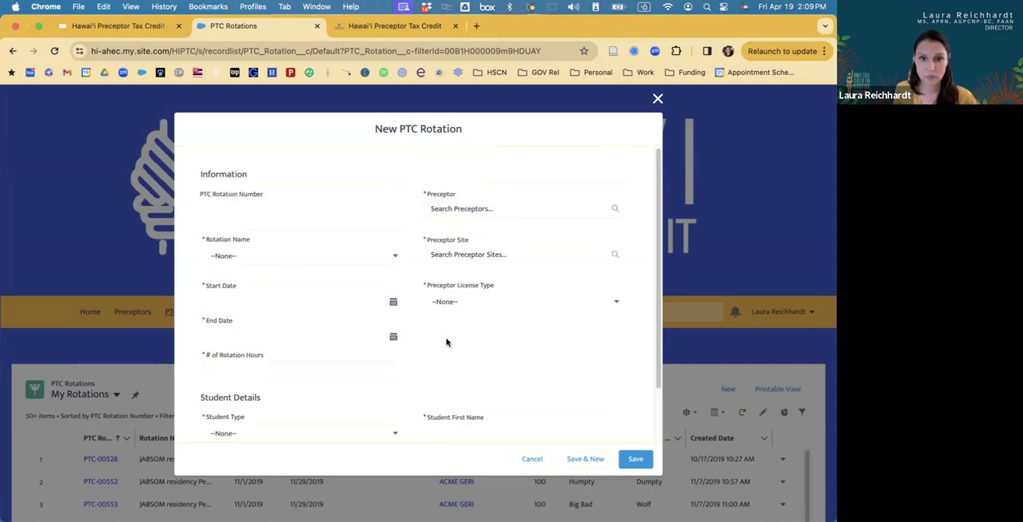
Search the preceptors for "fake" and select ABC 123 as the rotation's Preceptor.
{"action": "left_click", "coordinate": [439, 211]}
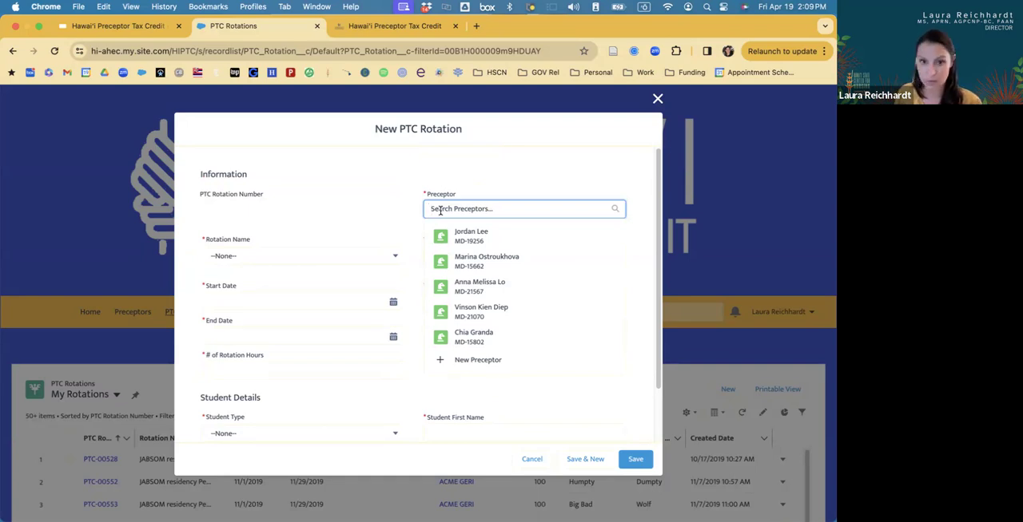
{"action": "type", "text": "ac"}
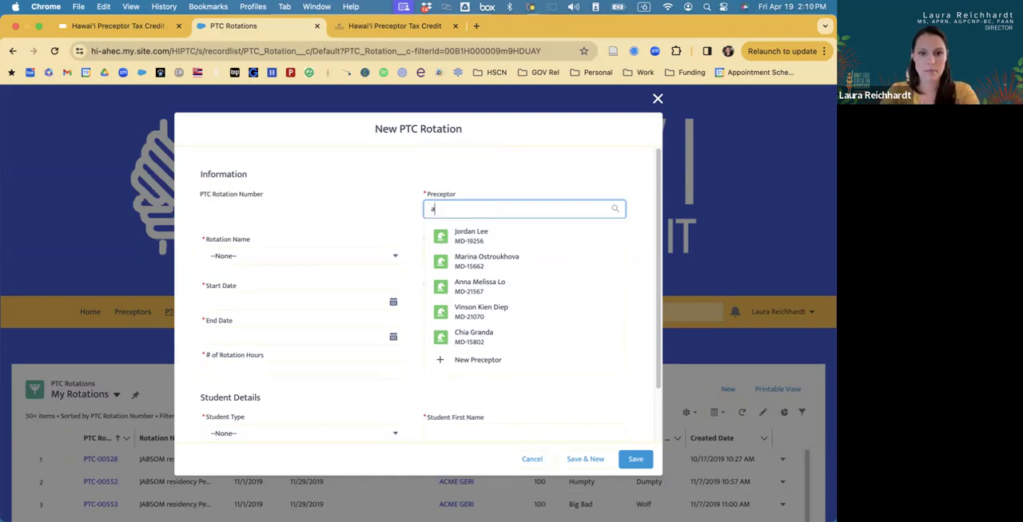
{"action": "key", "text": "BackSpace"}
{"action": "key", "text": "BackSpace"}
{"action": "type", "text": "fa"}
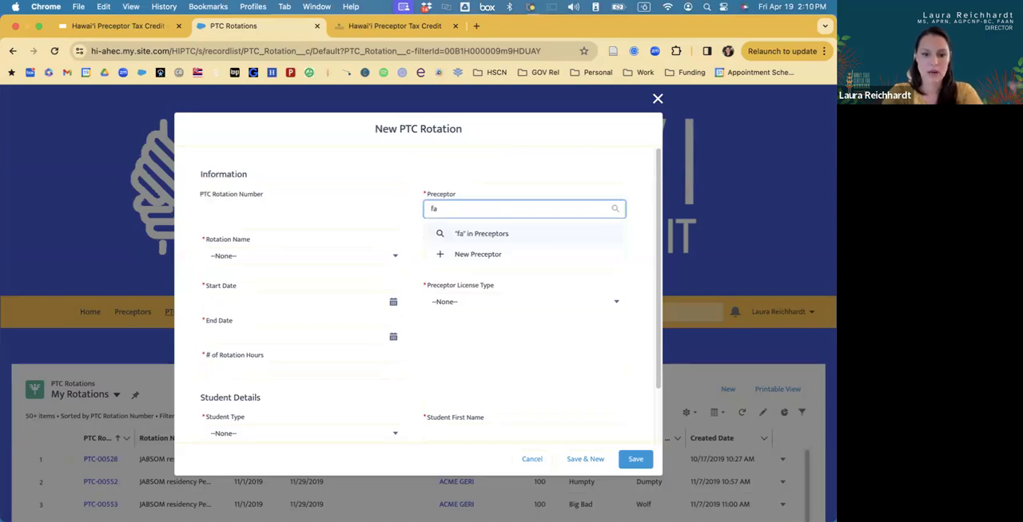
{"action": "type", "text": "ke"}
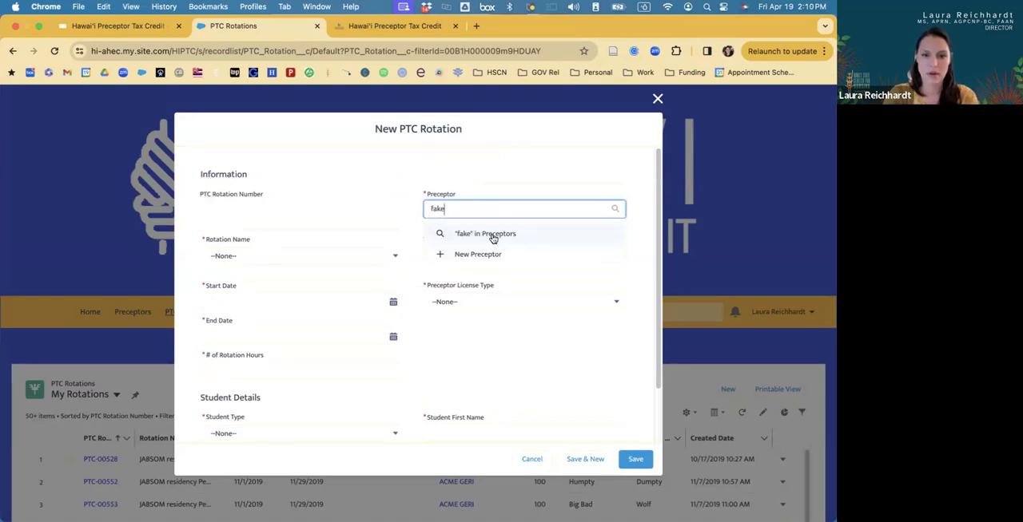
{"action": "left_click", "coordinate": [487, 234]}
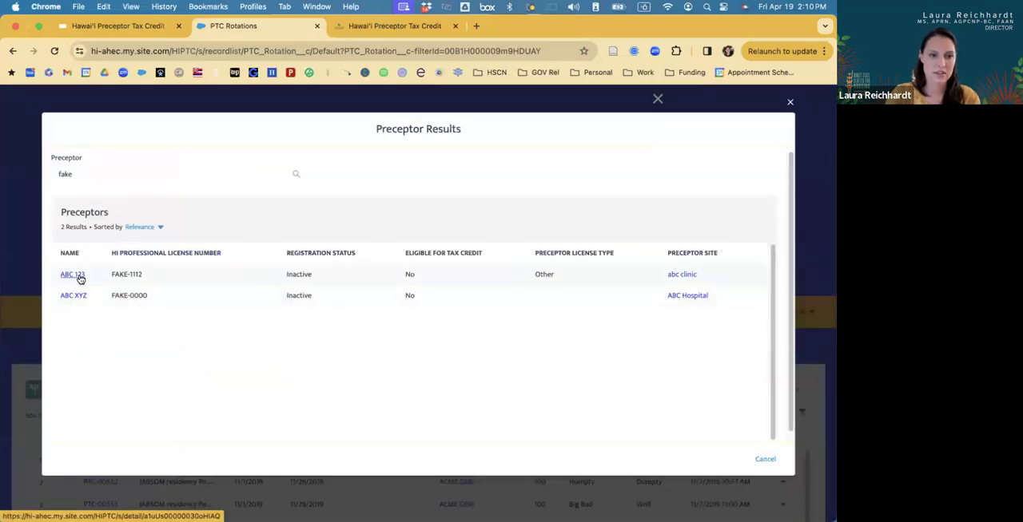
{"action": "left_click", "coordinate": [73, 275]}
Search the preceptor sites for "fake" and choose the first matching record as the Preceptor Site.
{"action": "left_click", "coordinate": [468, 266]}
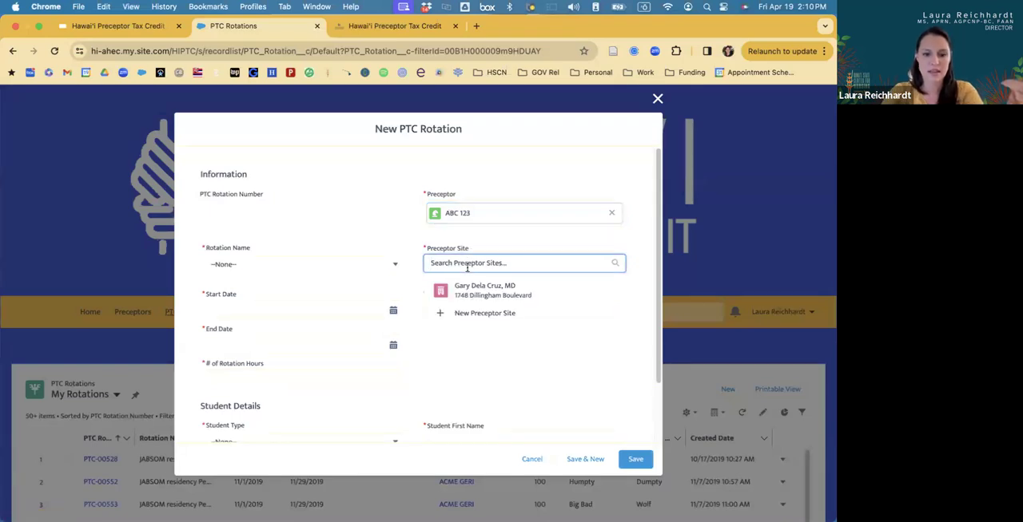
{"action": "type", "text": "fake"}
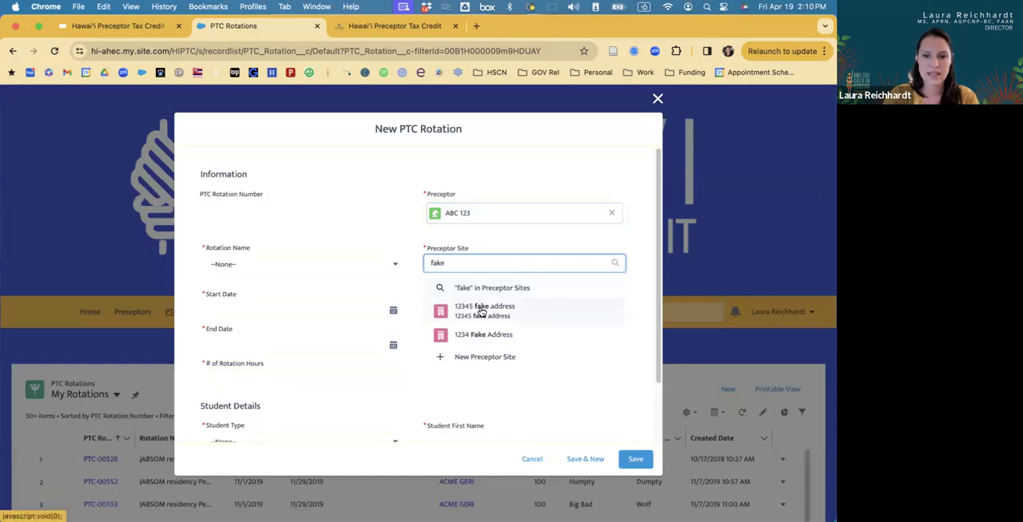
{"action": "left_click", "coordinate": [479, 310]}
Remove the selected preceptor, search the preceptors for "dup" to check for duplicate records, and clear that search.
{"action": "left_click", "coordinate": [486, 215]}
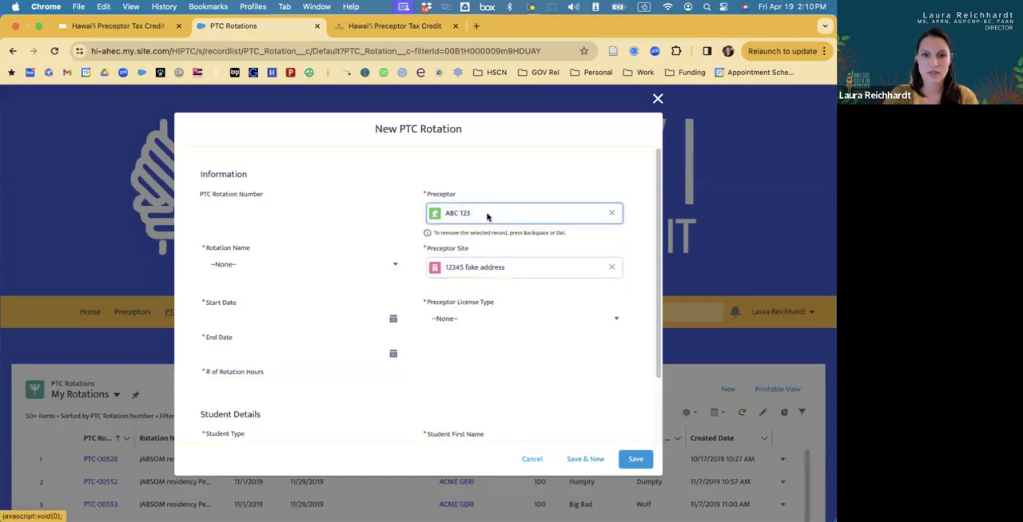
{"action": "left_click", "coordinate": [612, 212]}
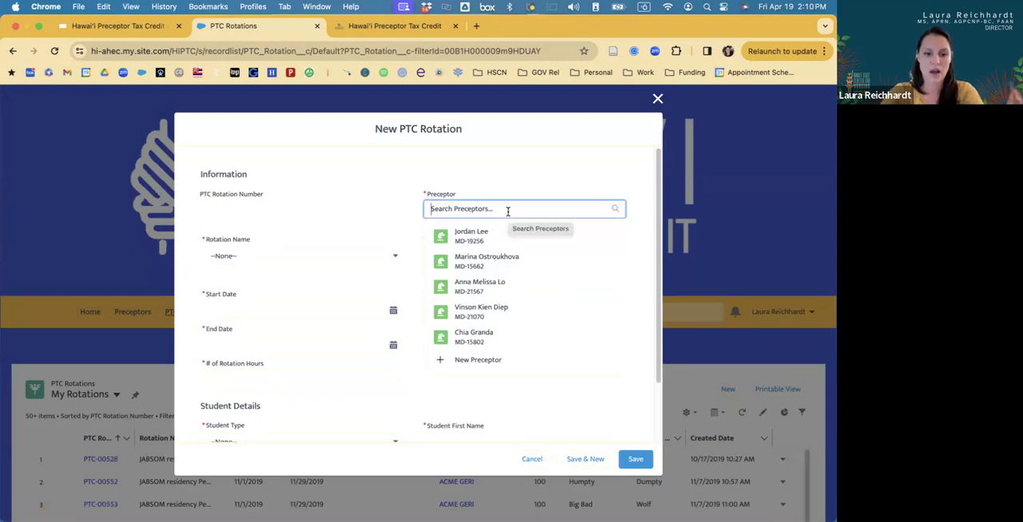
{"action": "type", "text": "dup"}
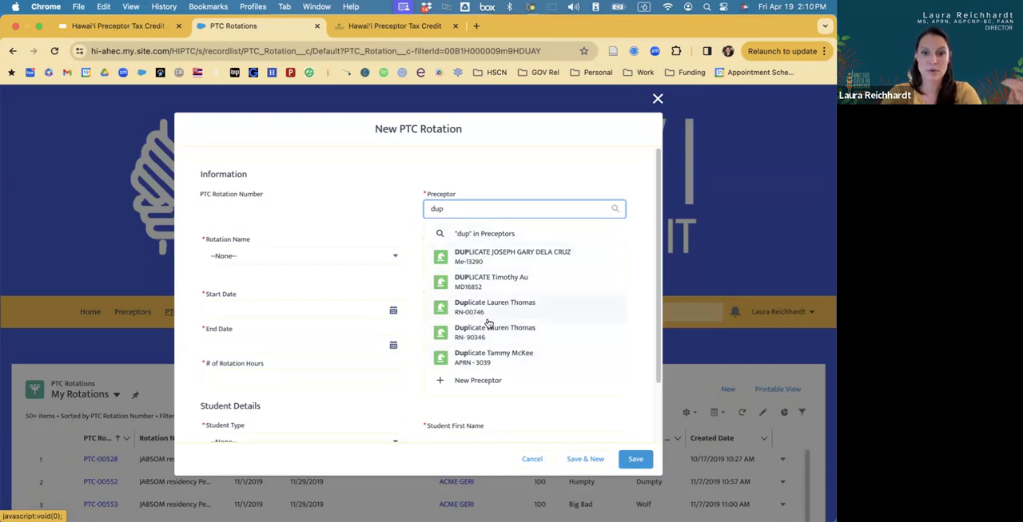
{"action": "key", "text": "BackSpace"}
{"action": "key", "text": "BackSpace"}
{"action": "key", "text": "BackSpace"}
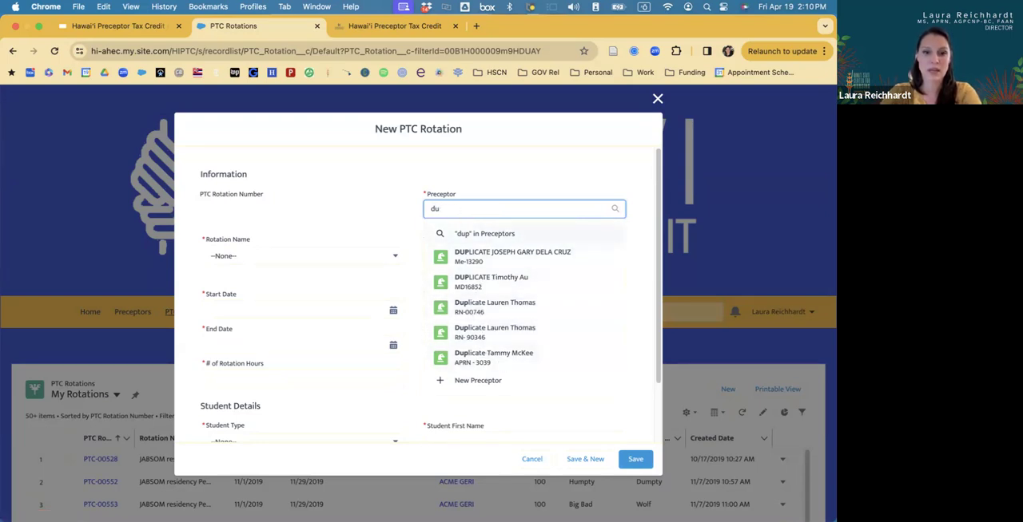
Search the preceptors for "fake" again, check the registration status of ABC 123 and reselect that preceptor.
{"action": "type", "text": "fake"}
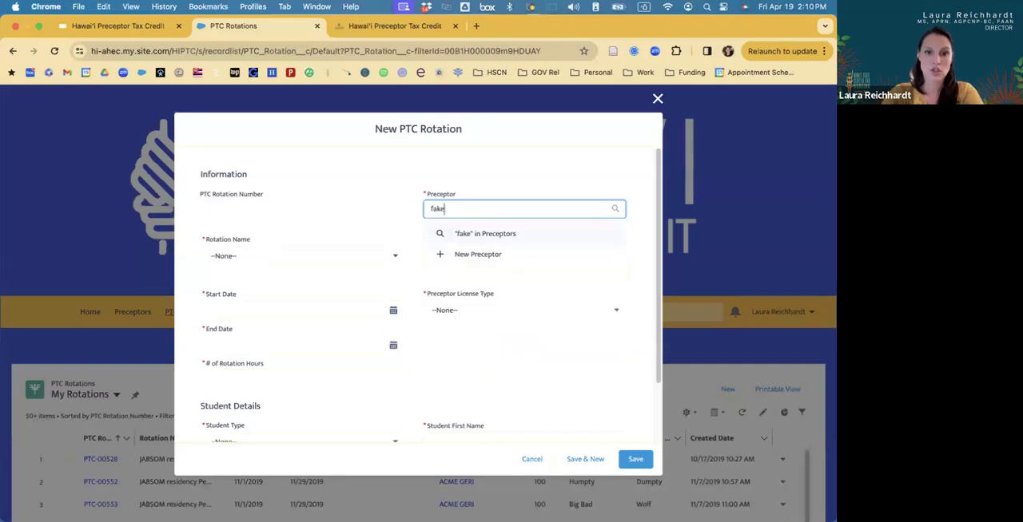
{"action": "left_click", "coordinate": [465, 237]}
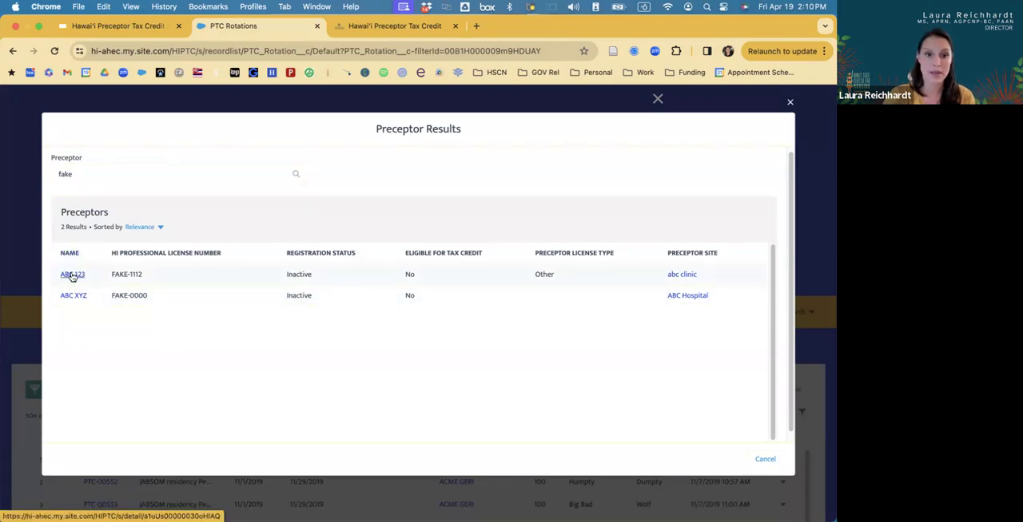
{"action": "left_click_drag", "start_coordinate": [281, 274], "coordinate": [322, 276]}
{"action": "left_click", "coordinate": [320, 276]}
{"action": "left_click", "coordinate": [323, 279]}
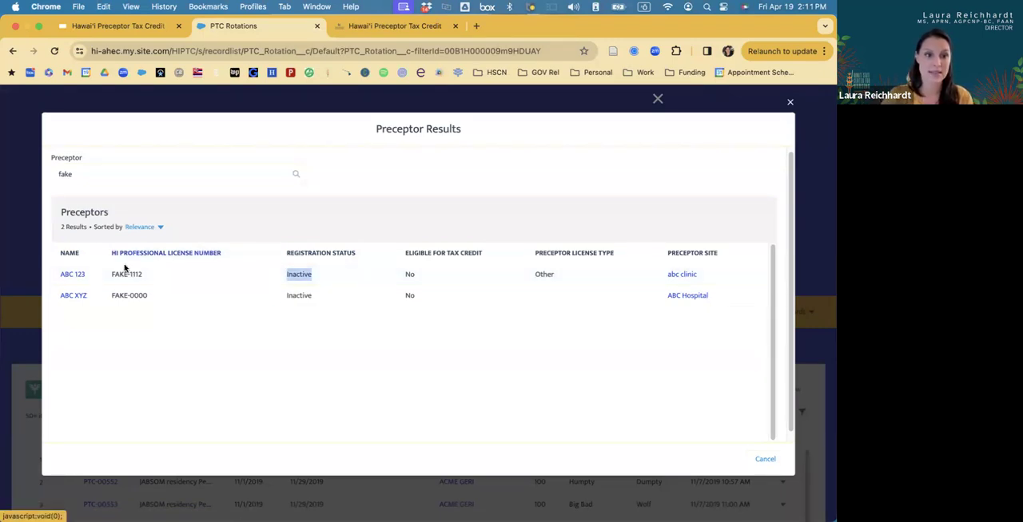
{"action": "left_click", "coordinate": [76, 274]}
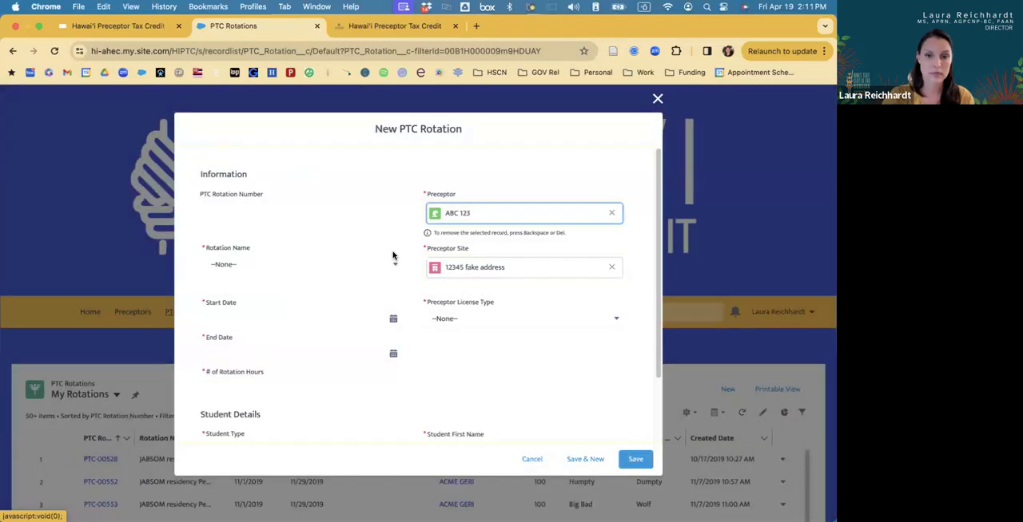
Set the Rotation Name to OTHER-describe.
{"action": "left_click", "coordinate": [286, 269]}
{"action": "left_click_drag", "start_coordinate": [399, 284], "coordinate": [394, 416]}
{"action": "scroll", "coordinate": [394, 416], "scroll_direction": "down", "scroll_amount": 3}
{"action": "left_click", "coordinate": [267, 412]}
Set the rotation's Start Date to 1/1/2024 and its End Date to 12/31/2024.
{"action": "left_click", "coordinate": [308, 324]}
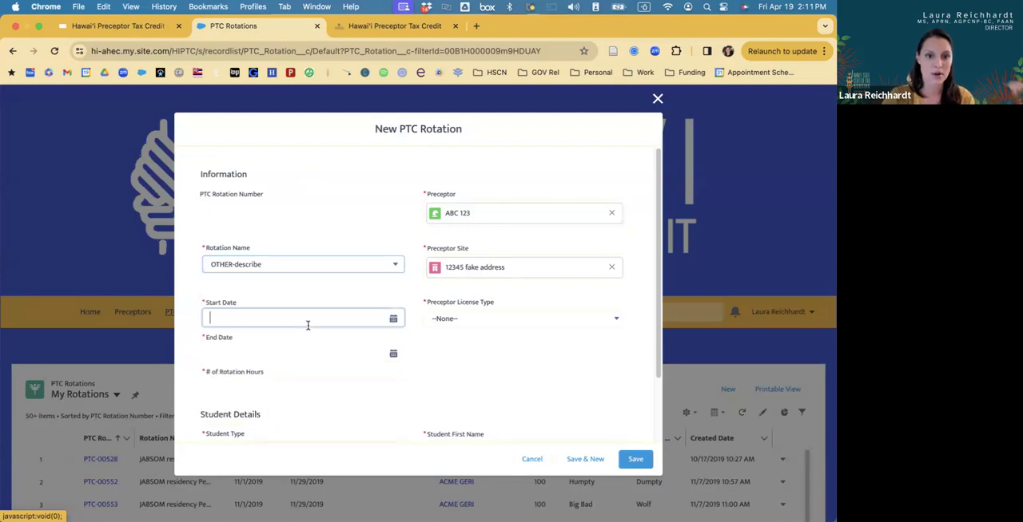
{"action": "type", "text": "1/1/"}
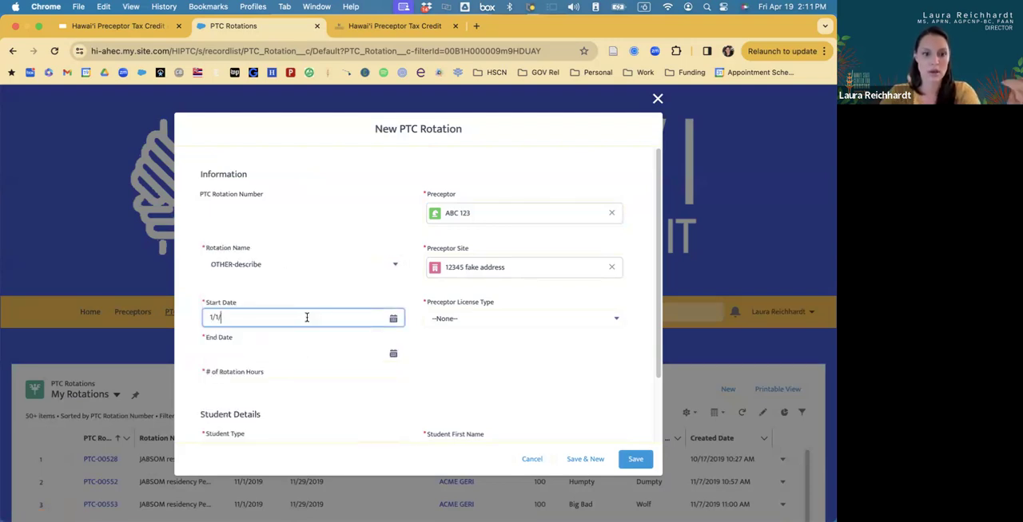
{"action": "type", "text": "202024"}
{"action": "left_click", "coordinate": [289, 367]}
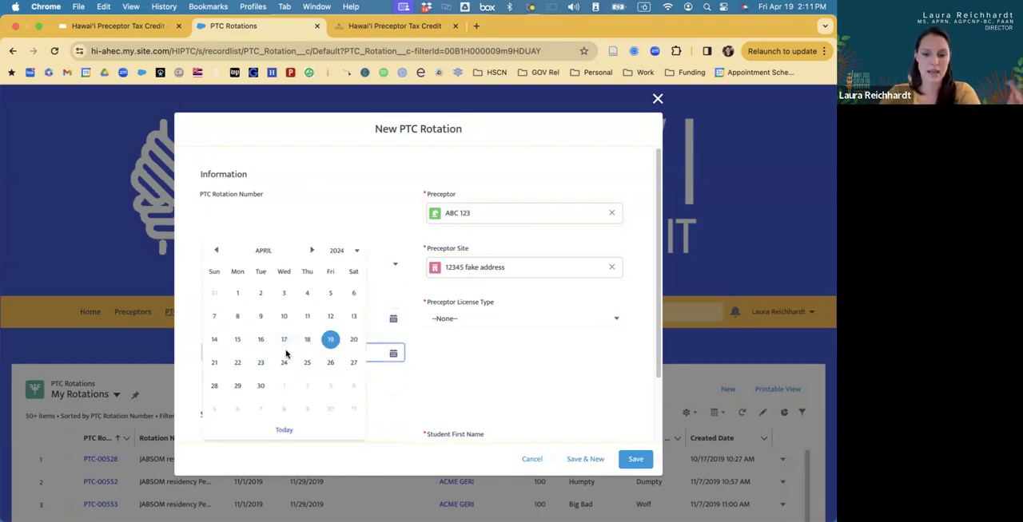
{"action": "type", "text": "12/31/2024"}
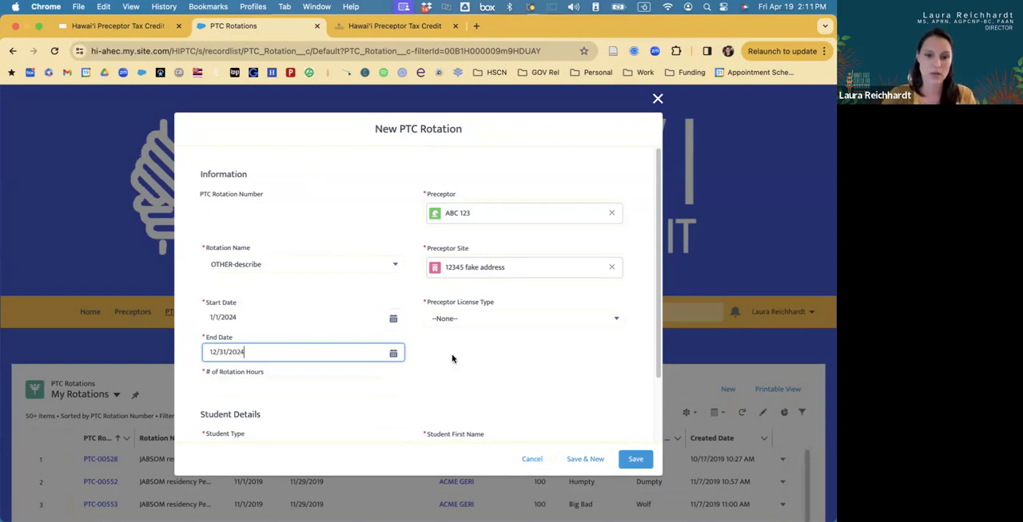
Set the number of rotation hours to 56 and the Student Type to PharmD.
{"action": "scroll", "coordinate": [451, 359], "scroll_direction": "down", "scroll_amount": 2}
{"action": "left_click", "coordinate": [306, 334]}
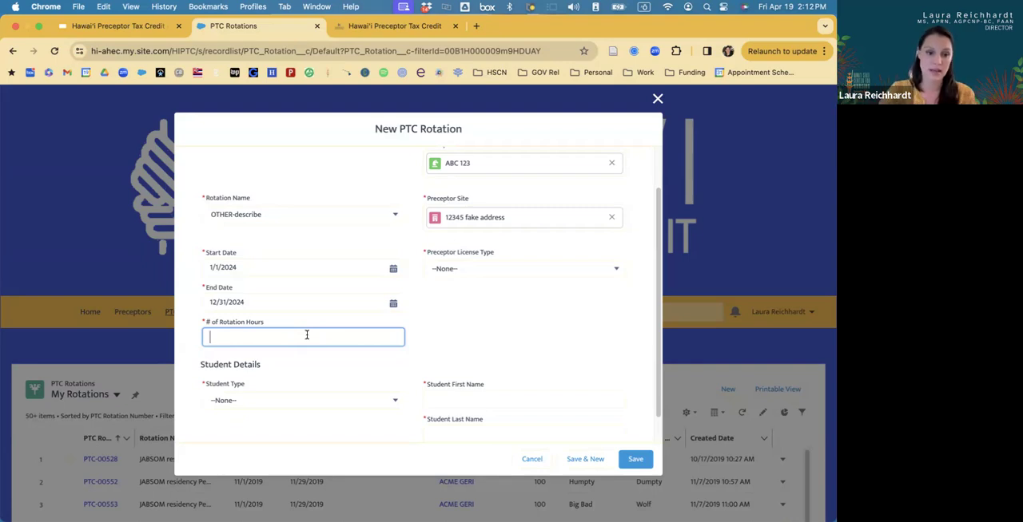
{"action": "type", "text": "56"}
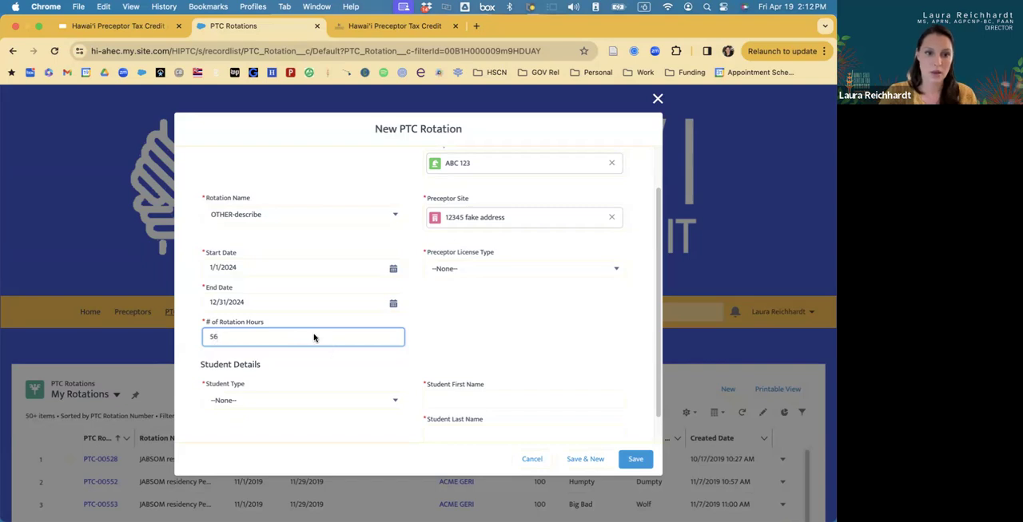
{"action": "scroll", "coordinate": [314, 338], "scroll_direction": "down", "scroll_amount": 1}
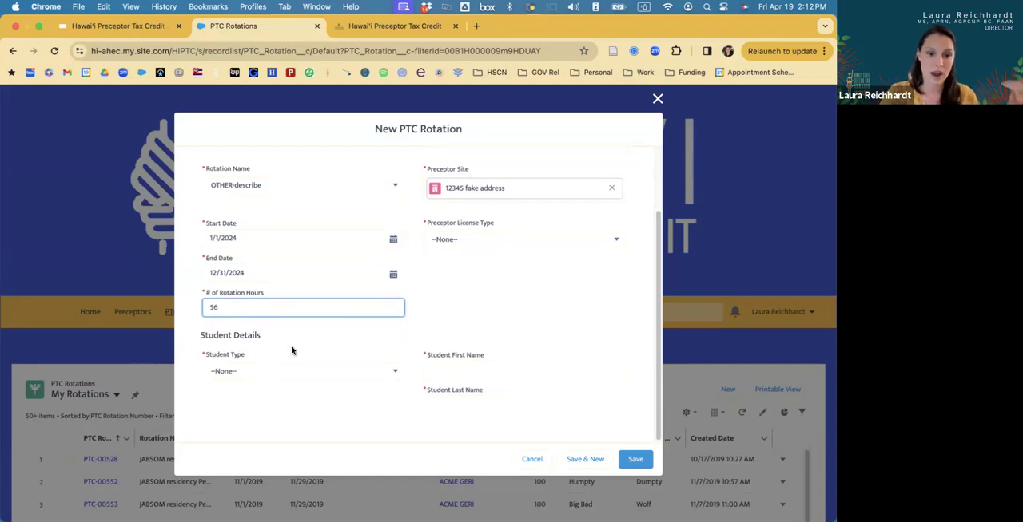
{"action": "left_click", "coordinate": [255, 376]}
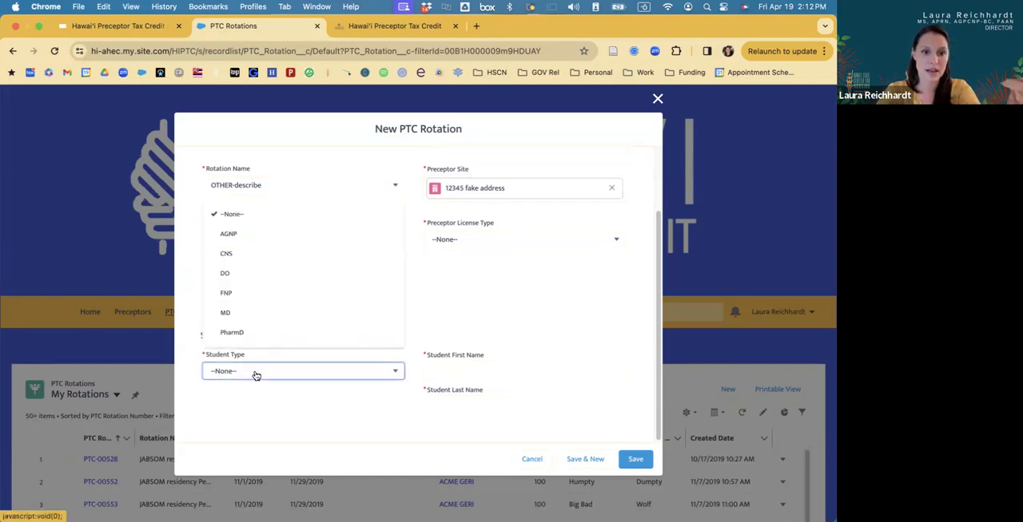
{"action": "left_click", "coordinate": [251, 334]}
Fill in the student's first name and last name under Student Details.
{"action": "left_click", "coordinate": [443, 371]}
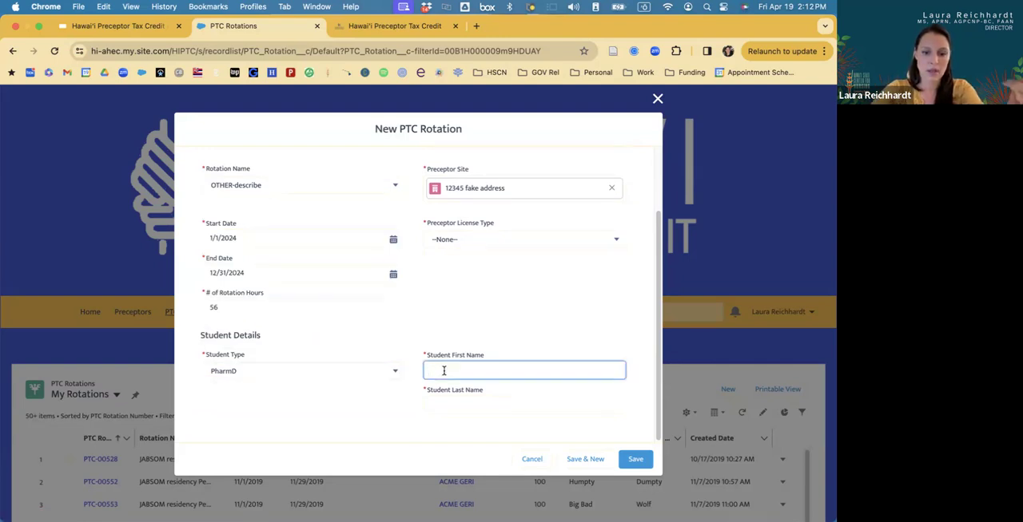
{"action": "type", "text": "Bugs"}
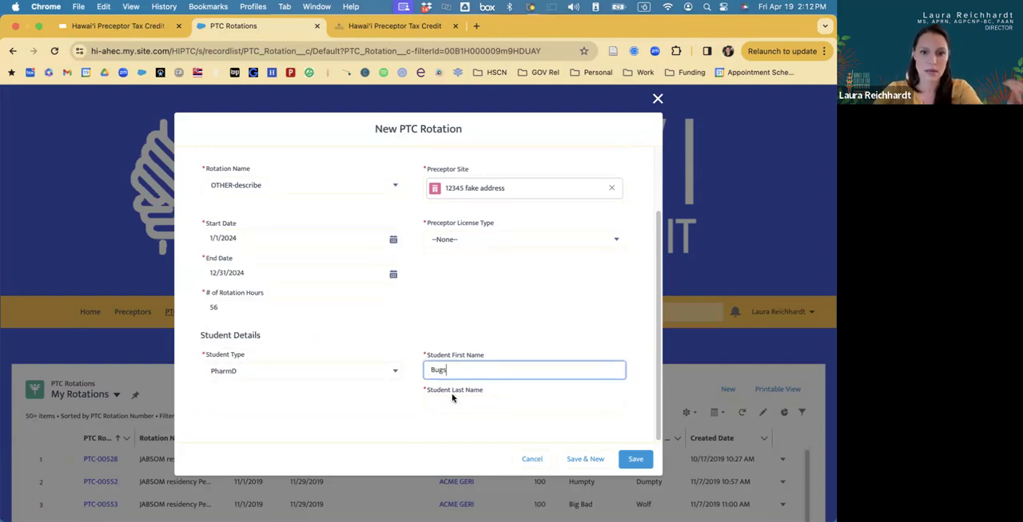
{"action": "left_click", "coordinate": [451, 404]}
{"action": "type", "text": "Bunny"}
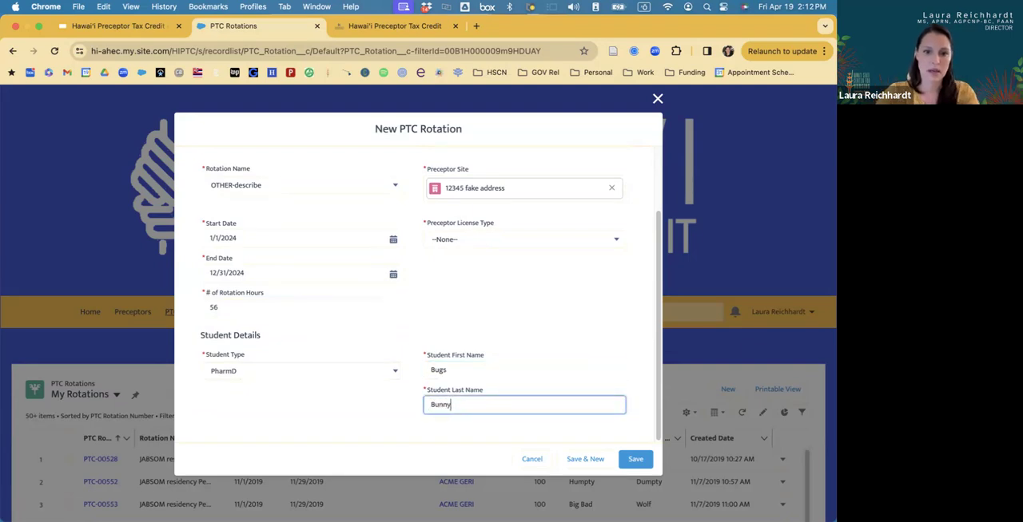
Set the Preceptor License Type of the new rotation to DO.
{"action": "scroll", "coordinate": [460, 223], "scroll_direction": "up", "scroll_amount": 3}
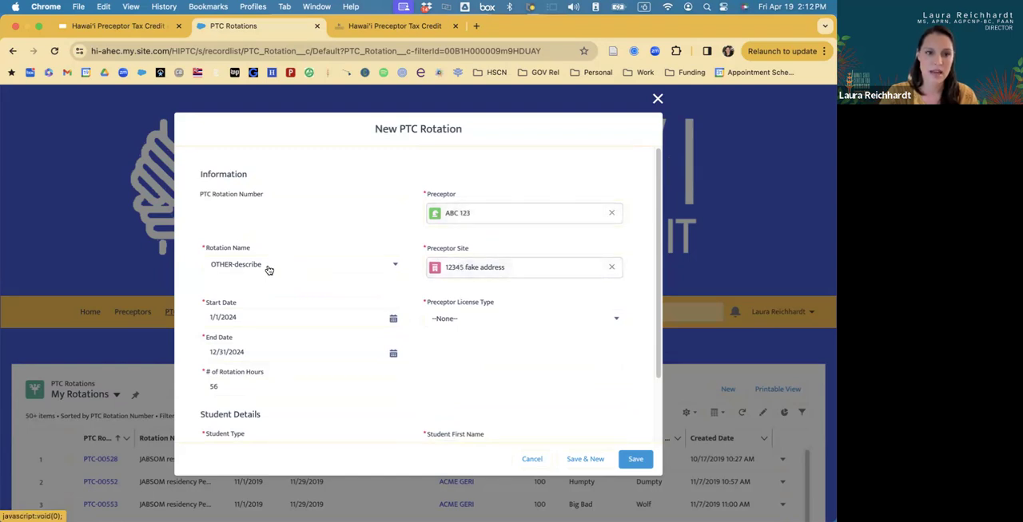
{"action": "scroll", "coordinate": [278, 303], "scroll_direction": "down", "scroll_amount": 1}
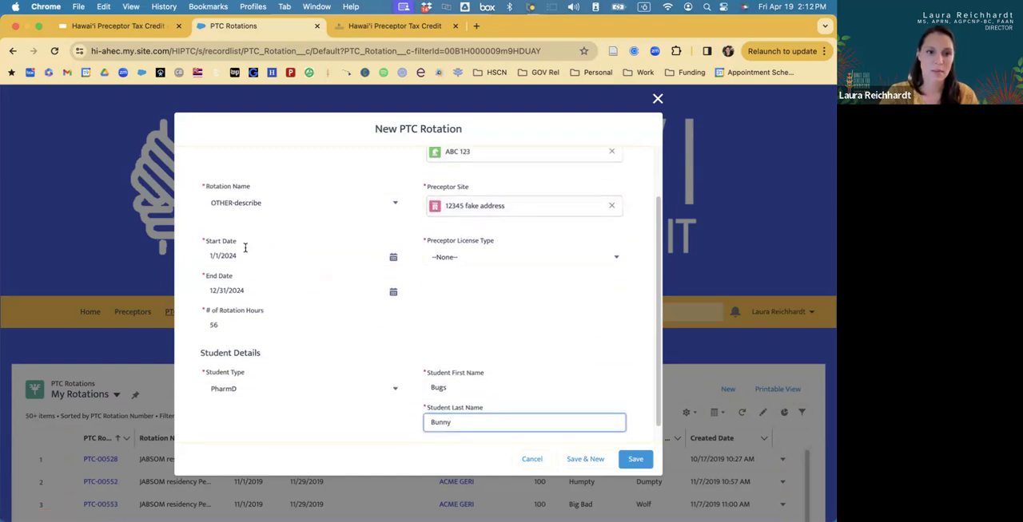
{"action": "scroll", "coordinate": [243, 328], "scroll_direction": "down", "scroll_amount": 1}
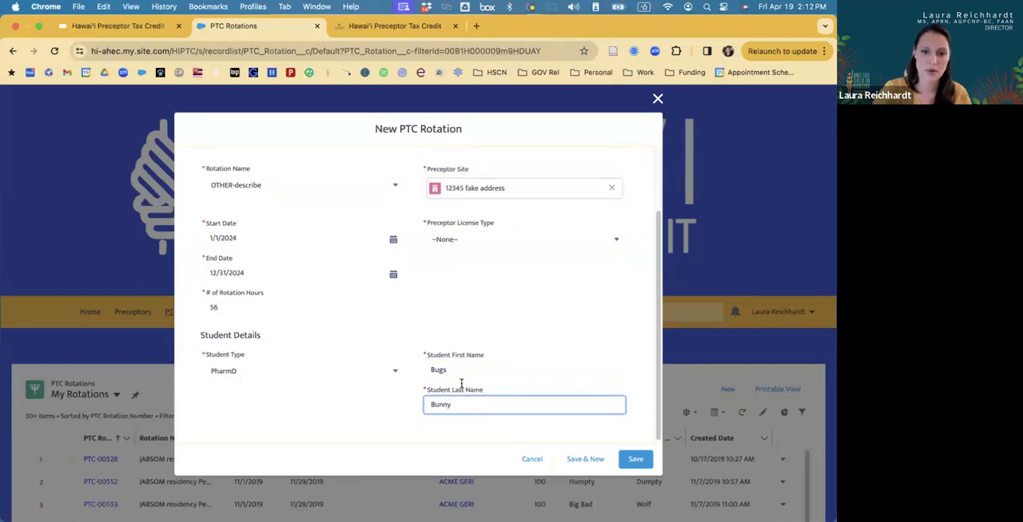
{"action": "left_click", "coordinate": [473, 243]}
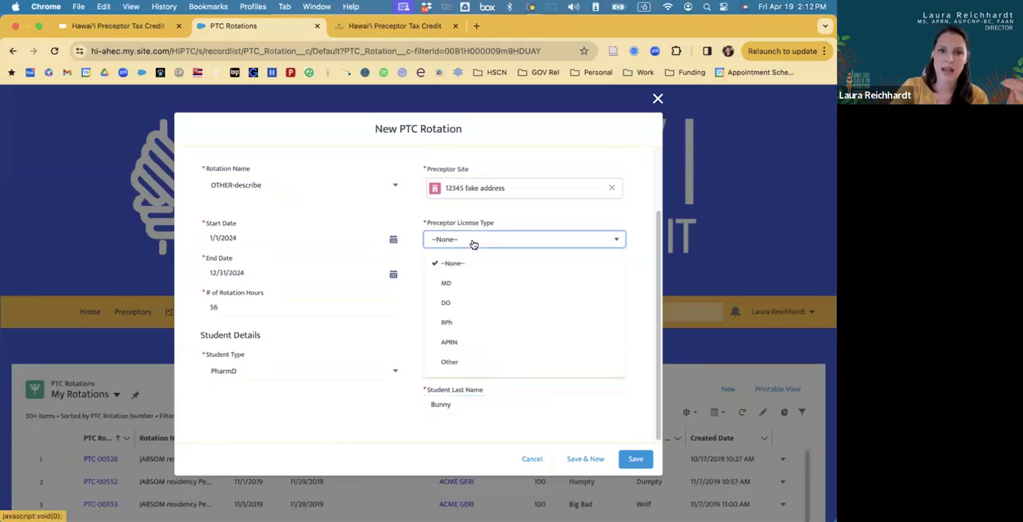
{"action": "left_click", "coordinate": [466, 304]}
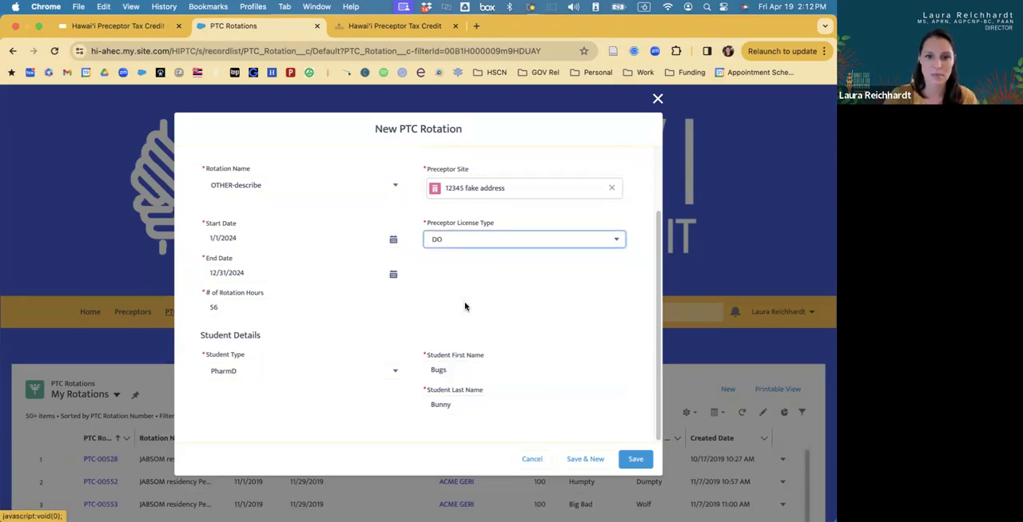
Save the new PTC rotation and review the rotation and student details on its record page.
{"action": "scroll", "coordinate": [466, 243], "scroll_direction": "up", "scroll_amount": 5}
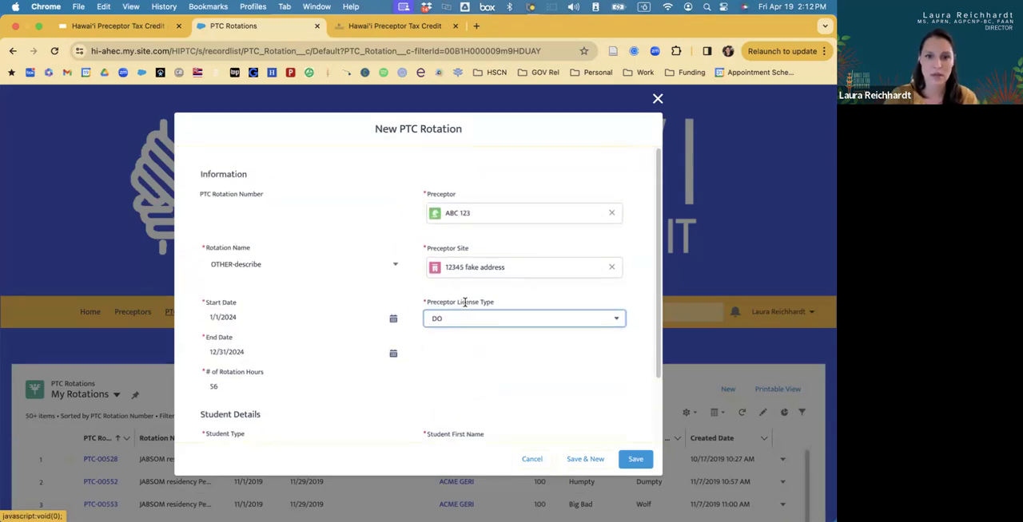
{"action": "left_click", "coordinate": [466, 213]}
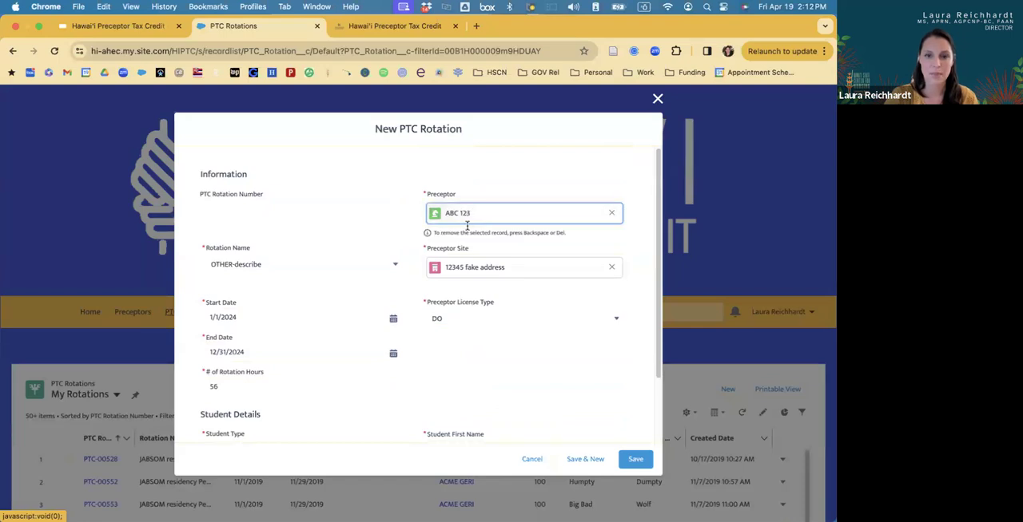
{"action": "left_click", "coordinate": [633, 463]}
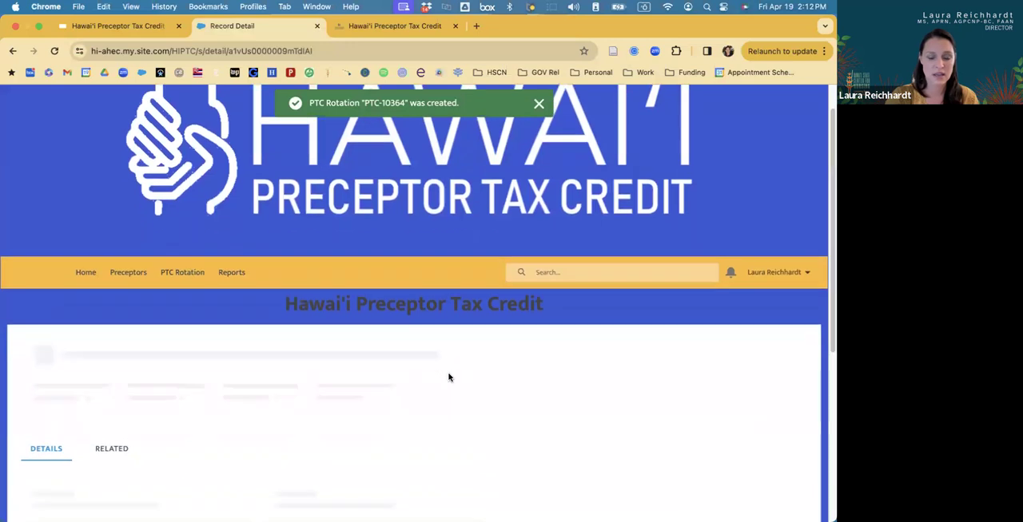
{"action": "scroll", "coordinate": [397, 391], "scroll_direction": "down", "scroll_amount": 2}
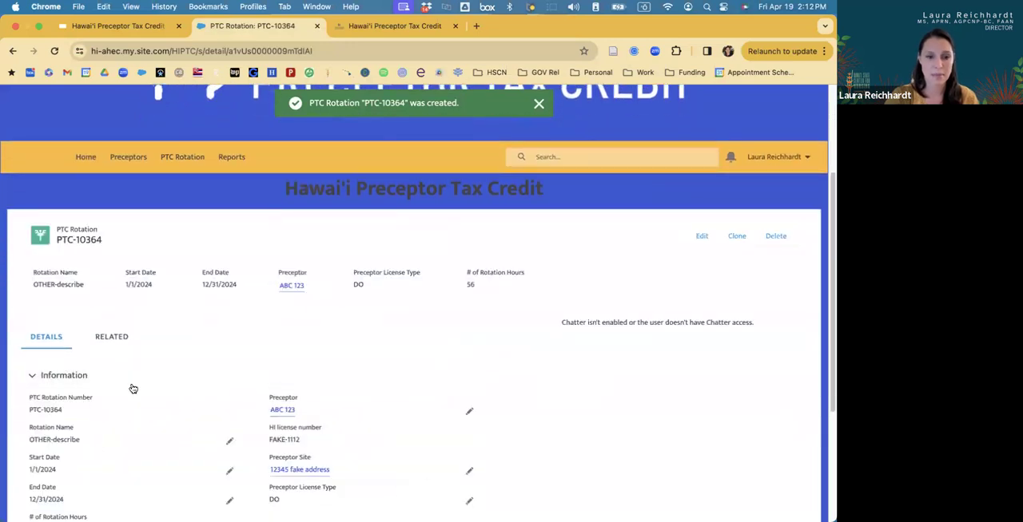
{"action": "scroll", "coordinate": [206, 357], "scroll_direction": "down", "scroll_amount": 1}
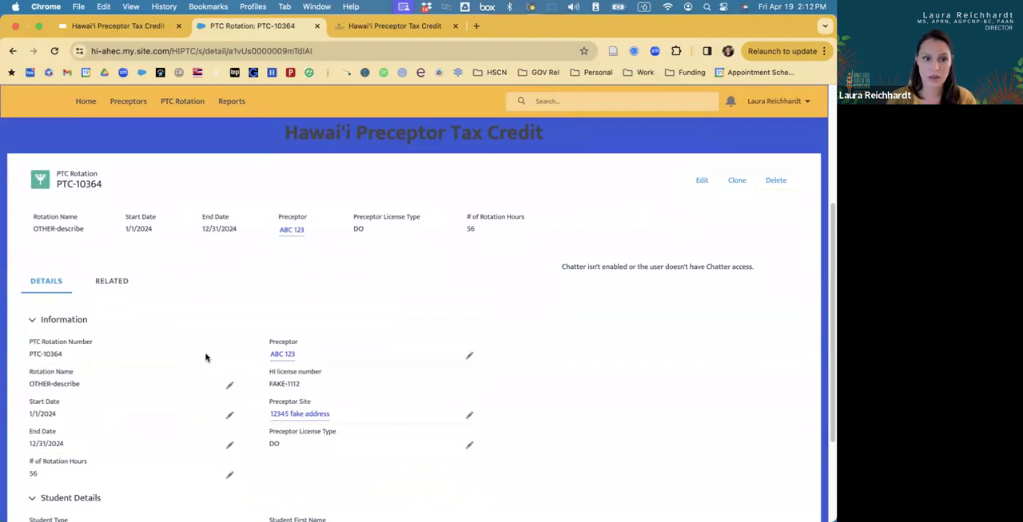
{"action": "scroll", "coordinate": [205, 357], "scroll_direction": "down", "scroll_amount": 2}
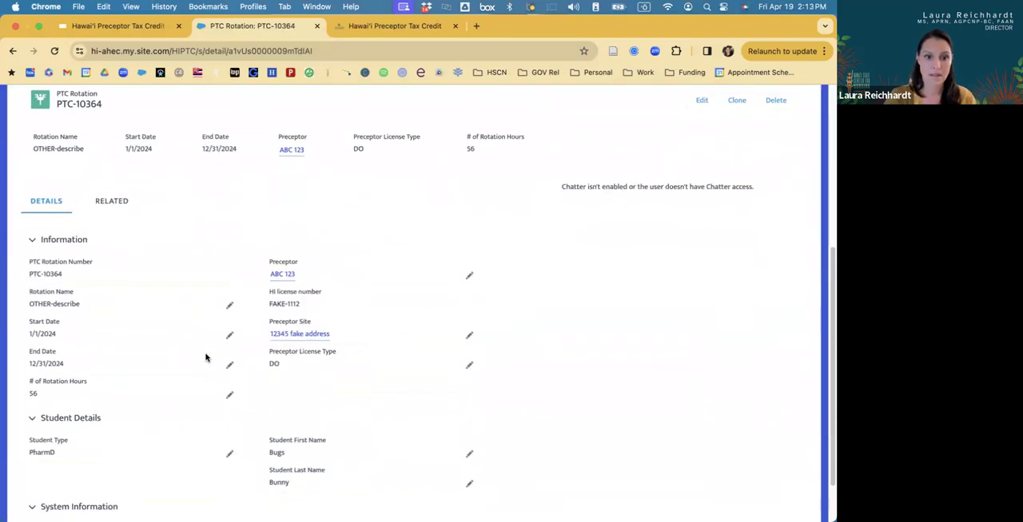
{"action": "scroll", "coordinate": [206, 357], "scroll_direction": "up", "scroll_amount": 1}
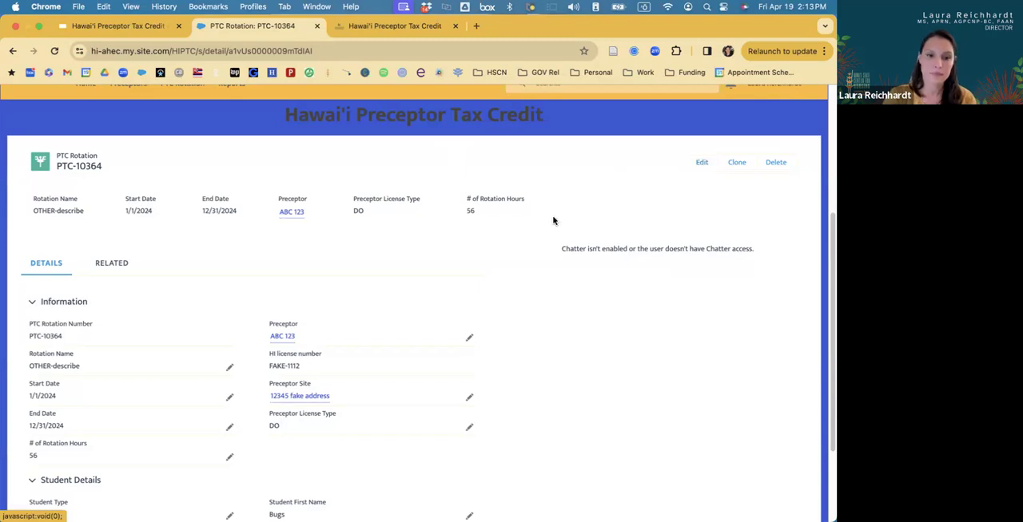
{"action": "scroll", "coordinate": [553, 220], "scroll_direction": "up", "scroll_amount": 2}
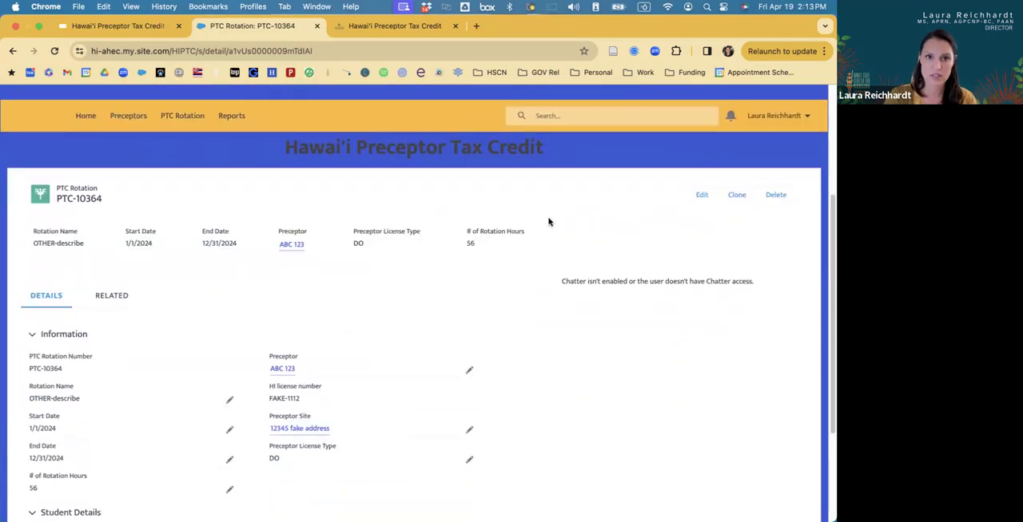
Switch to the Google Slides presentation, show the slide "How a Preceptor Can Register", and return to the Preceptor Tax Credit portal.
{"action": "left_click", "coordinate": [120, 25]}
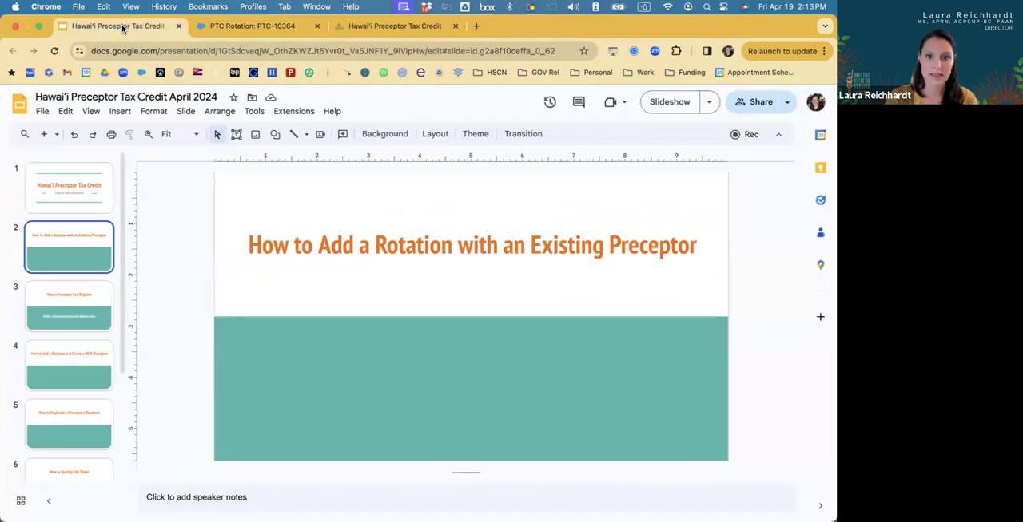
{"action": "key", "text": "Down"}
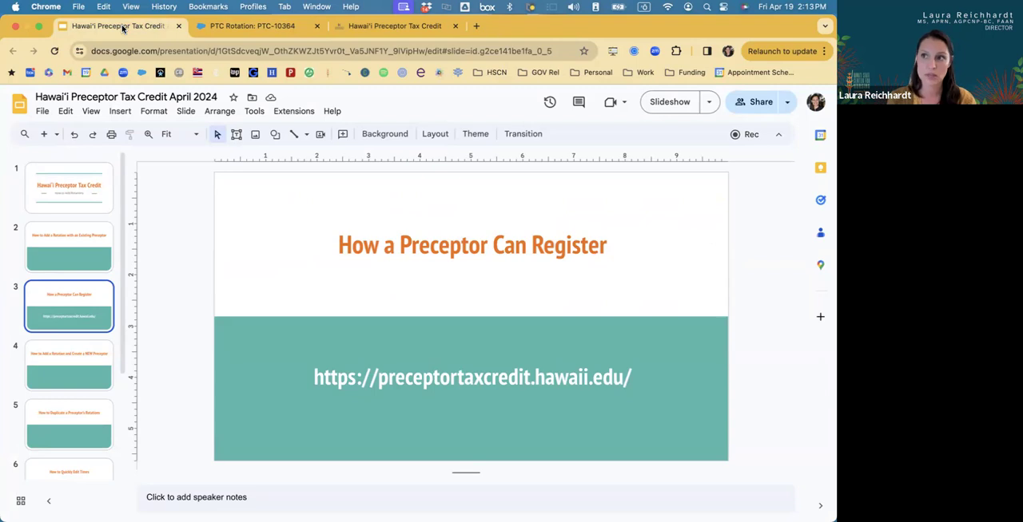
{"action": "left_click", "coordinate": [247, 28]}
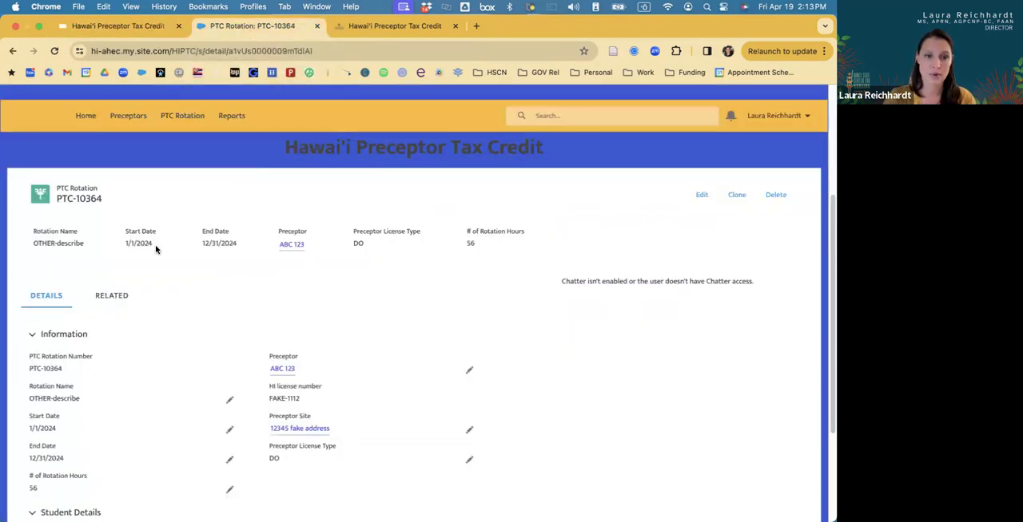
From the Preceptors page, search by the preceptor's first name, open the first matching preceptor record and check its Registration Status.
{"action": "left_click", "coordinate": [128, 116]}
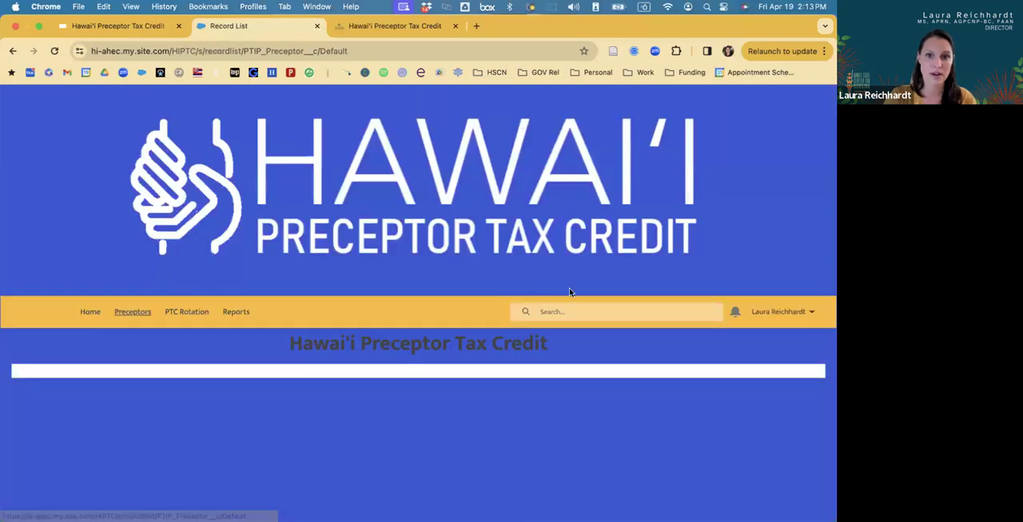
{"action": "left_click", "coordinate": [564, 311]}
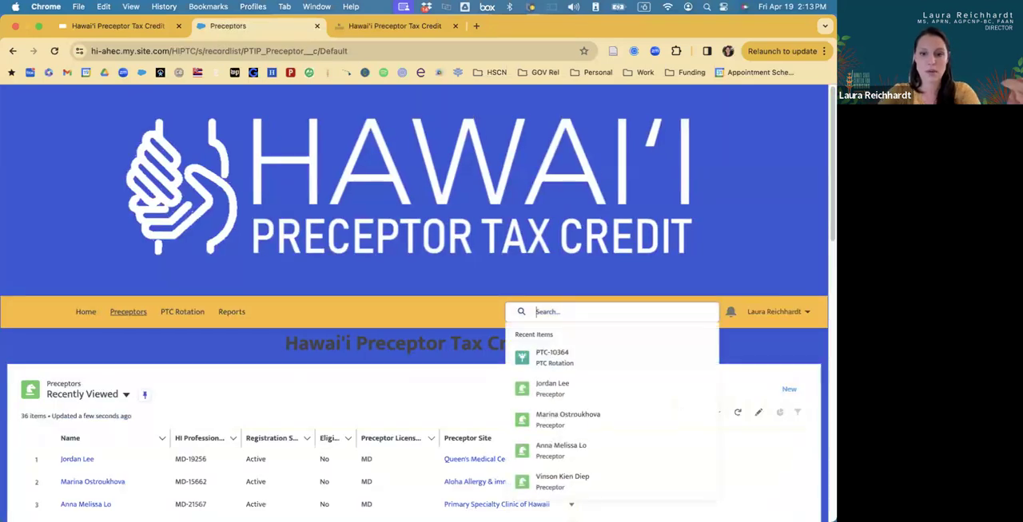
{"action": "type", "text": "laura"}
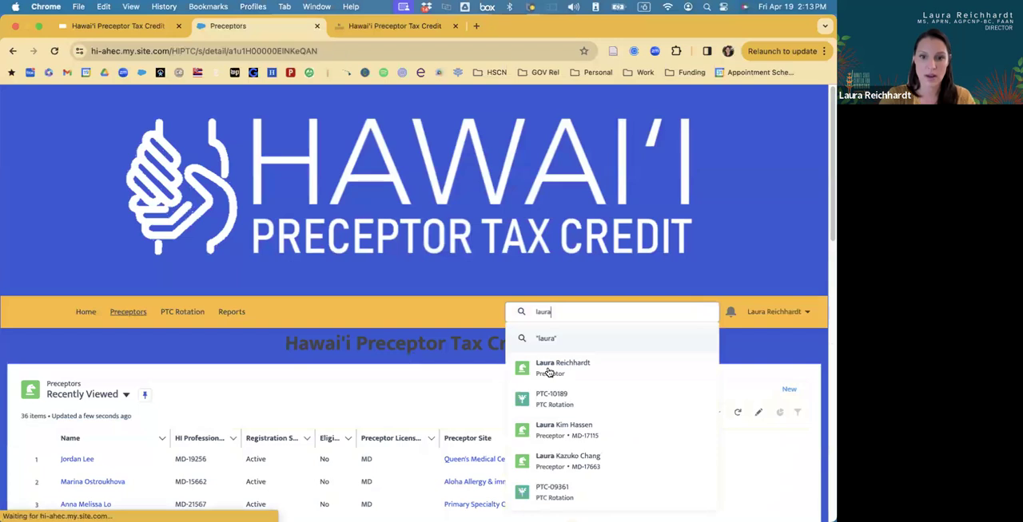
{"action": "left_click", "coordinate": [549, 370]}
{"action": "scroll", "coordinate": [178, 383], "scroll_direction": "down", "scroll_amount": 5}
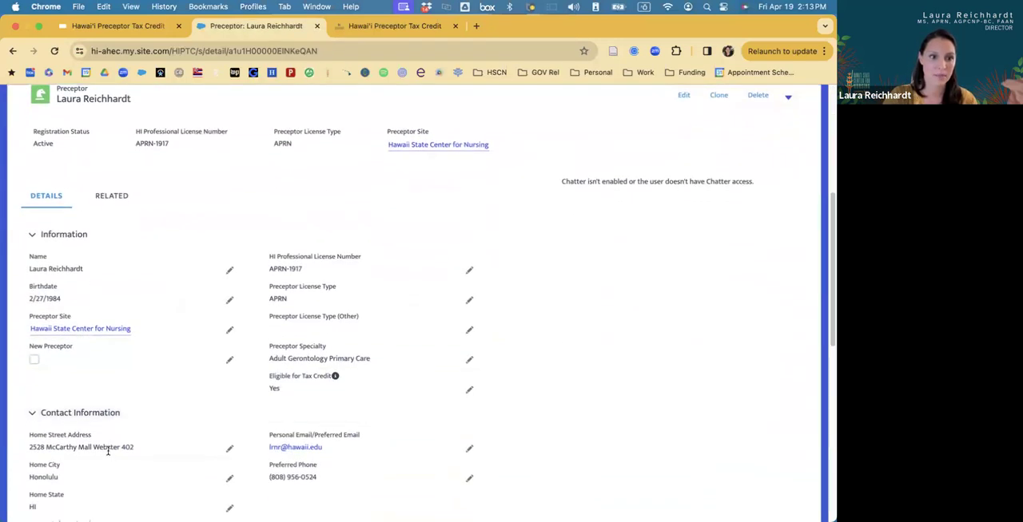
{"action": "scroll", "coordinate": [107, 452], "scroll_direction": "down", "scroll_amount": 5}
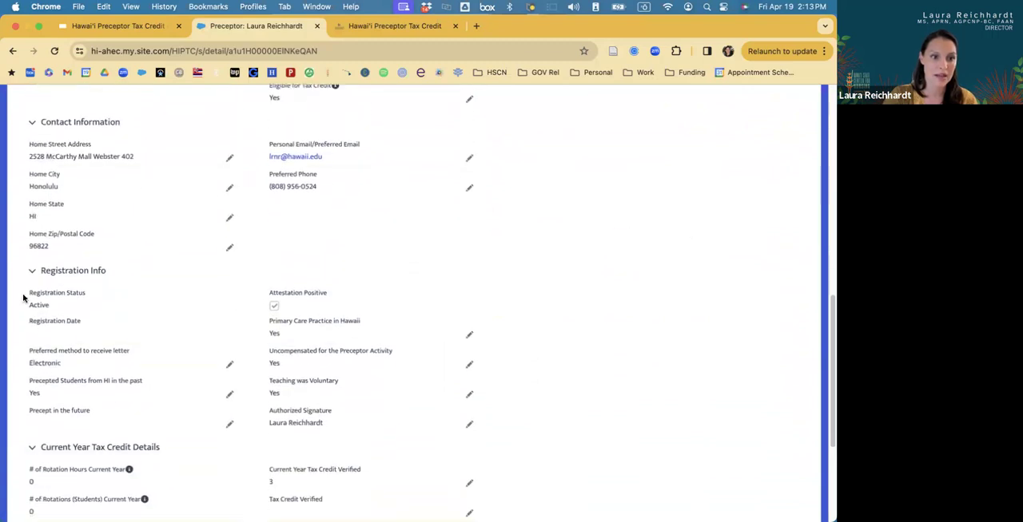
{"action": "left_click_drag", "start_coordinate": [23, 293], "coordinate": [60, 310]}
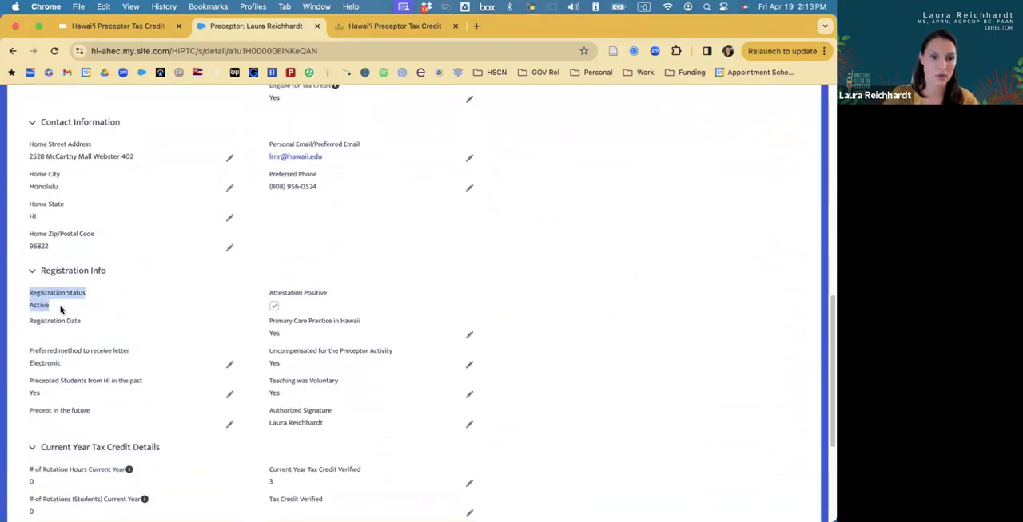
Search the whole portal for 123.
{"action": "scroll", "coordinate": [410, 246], "scroll_direction": "up", "scroll_amount": 10}
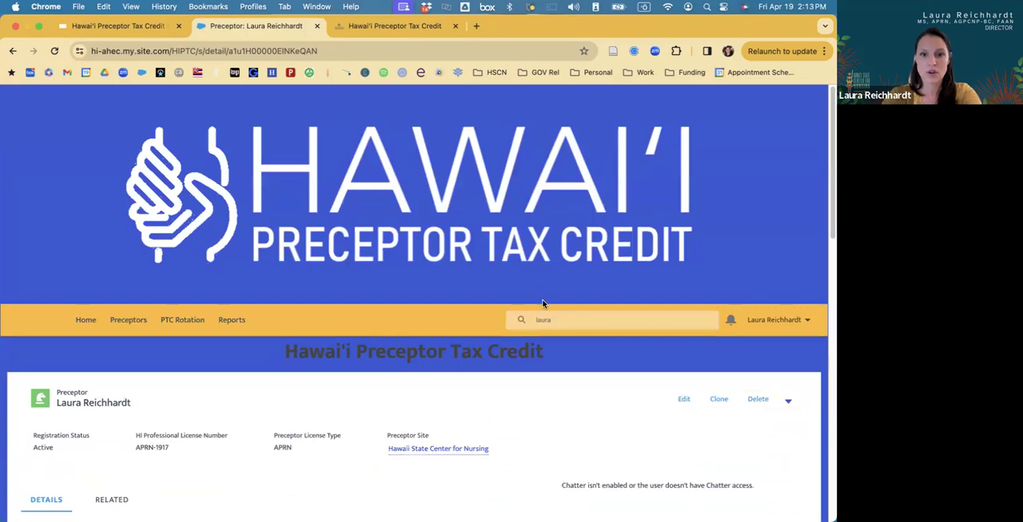
{"action": "left_click", "coordinate": [552, 311]}
{"action": "type", "text": "1123"}
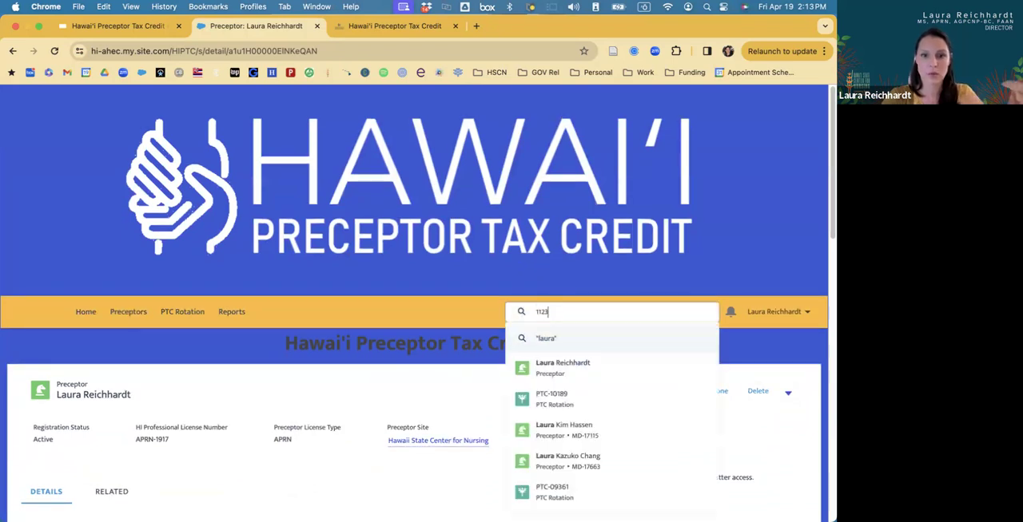
{"action": "key", "text": "BackSpace"}
{"action": "key", "text": "BackSpace"}
{"action": "key", "text": "BackSpace"}
{"action": "key", "text": "BackSpace"}
{"action": "type", "text": "123"}
{"action": "key", "text": "Return"}
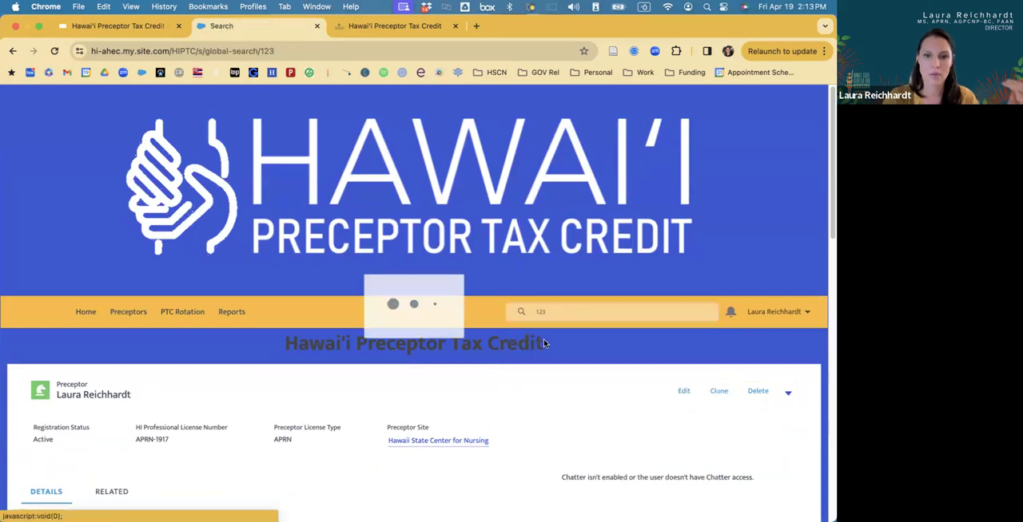
Examine the search results down to the Preceptors section and check the Registration Status of each matching preceptor.
{"action": "scroll", "coordinate": [362, 366], "scroll_direction": "down", "scroll_amount": 3}
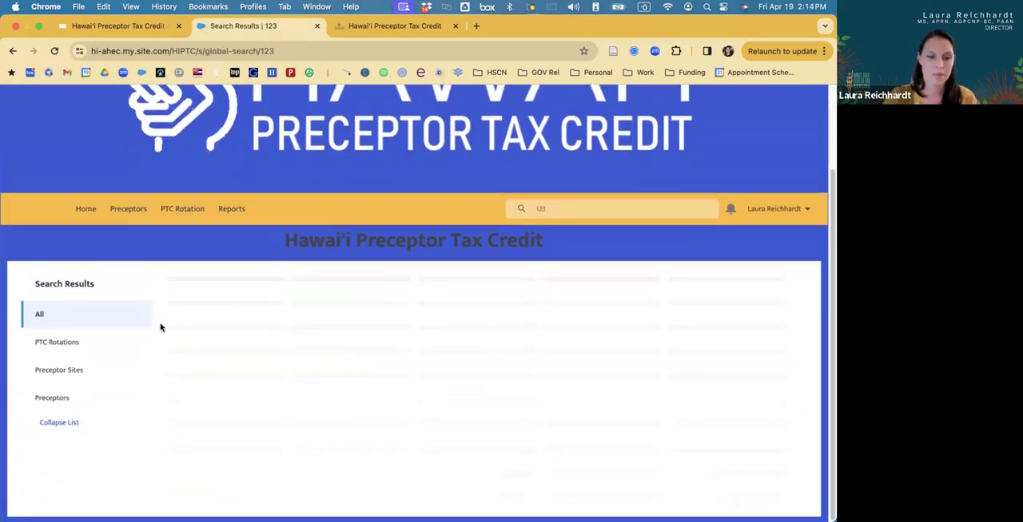
{"action": "scroll", "coordinate": [240, 377], "scroll_direction": "down", "scroll_amount": 5}
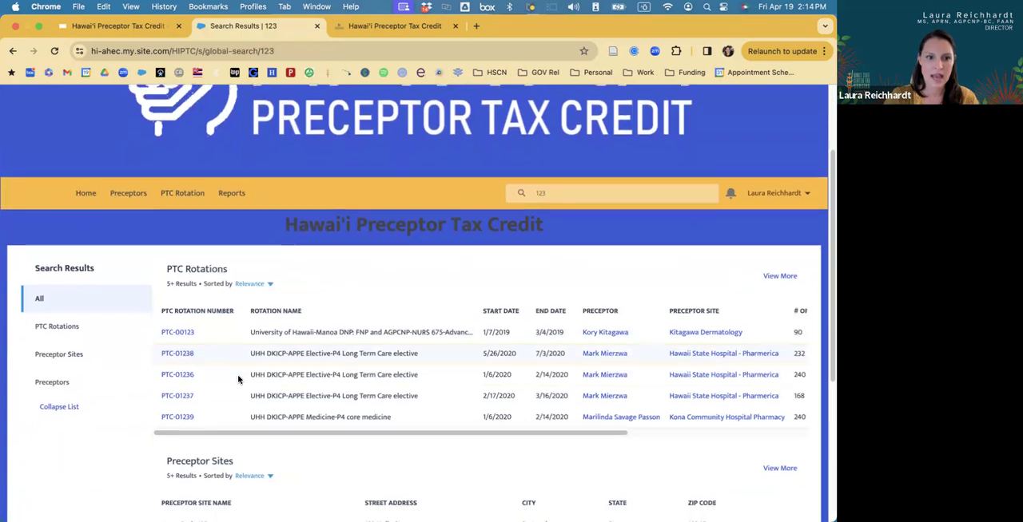
{"action": "scroll", "coordinate": [238, 380], "scroll_direction": "down", "scroll_amount": 2}
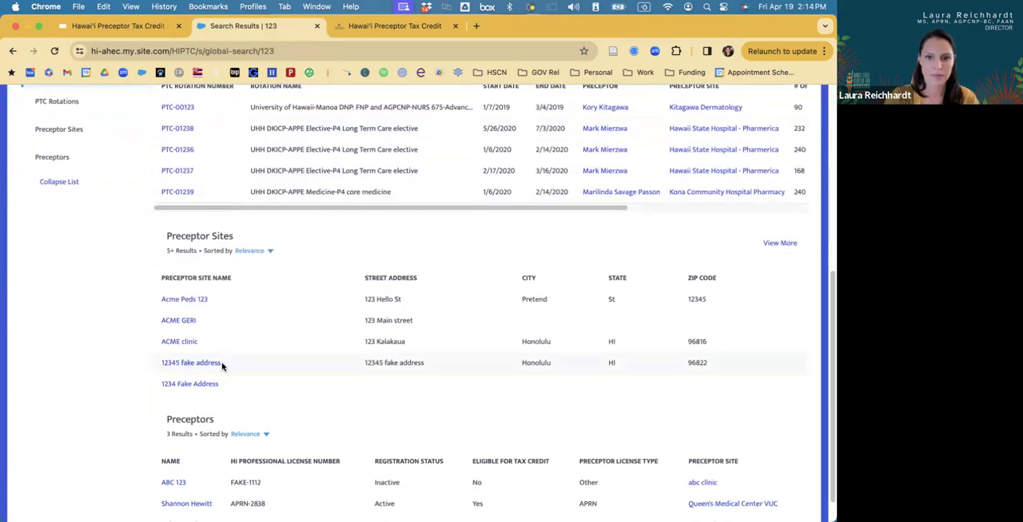
{"action": "scroll", "coordinate": [222, 366], "scroll_direction": "down", "scroll_amount": 1}
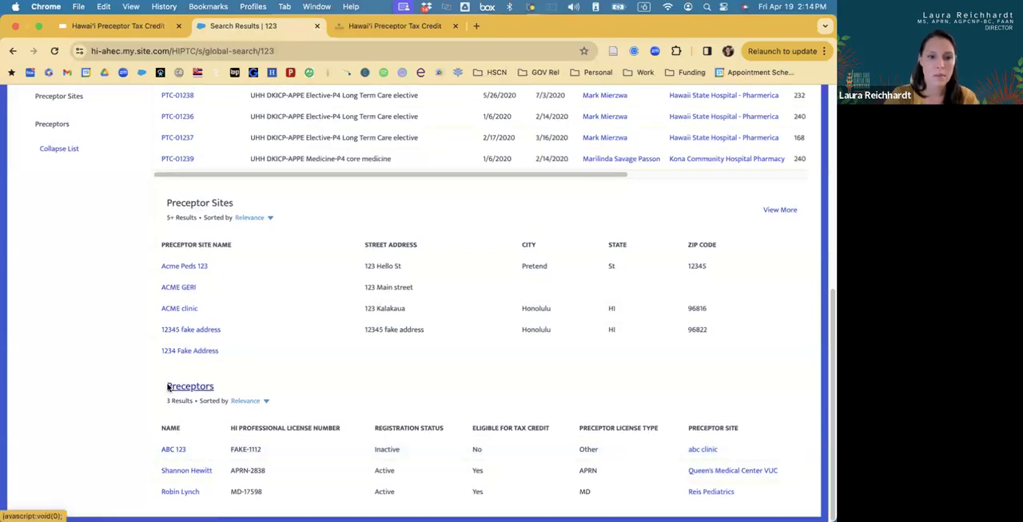
{"action": "left_click_drag", "start_coordinate": [208, 391], "coordinate": [366, 488]}
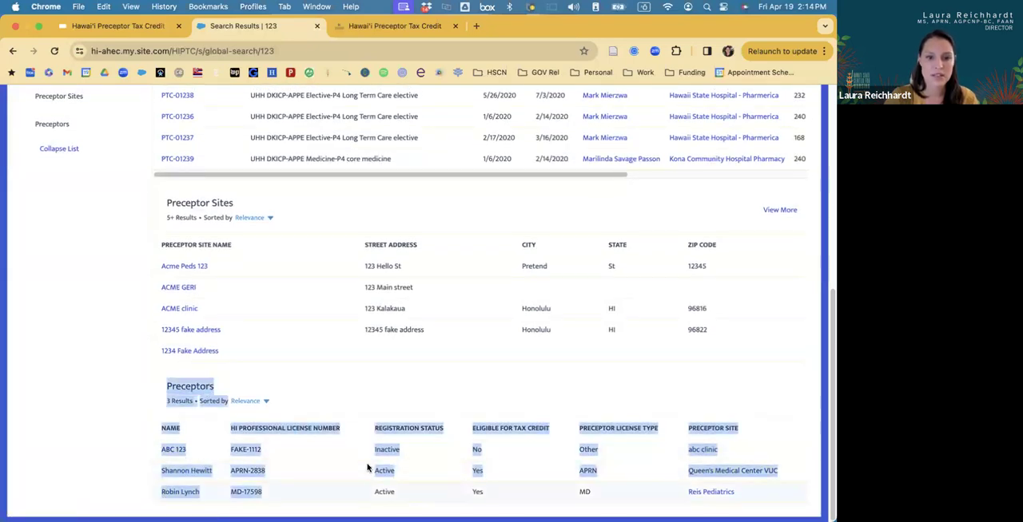
{"action": "left_click", "coordinate": [378, 387]}
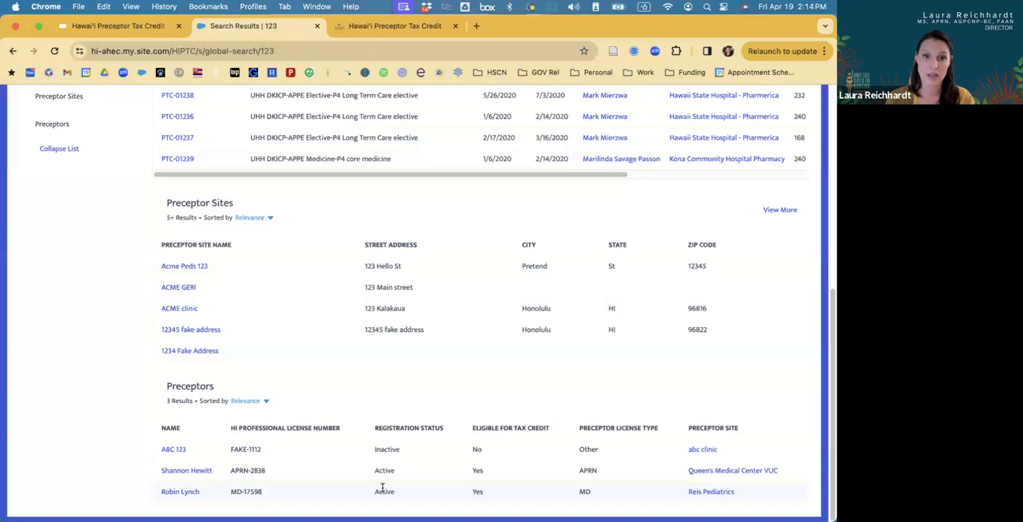
Switch to the preceptortaxcredit.hawaii.edu website, open the preceptor registration form and review its personal details fields.
{"action": "left_click", "coordinate": [370, 24]}
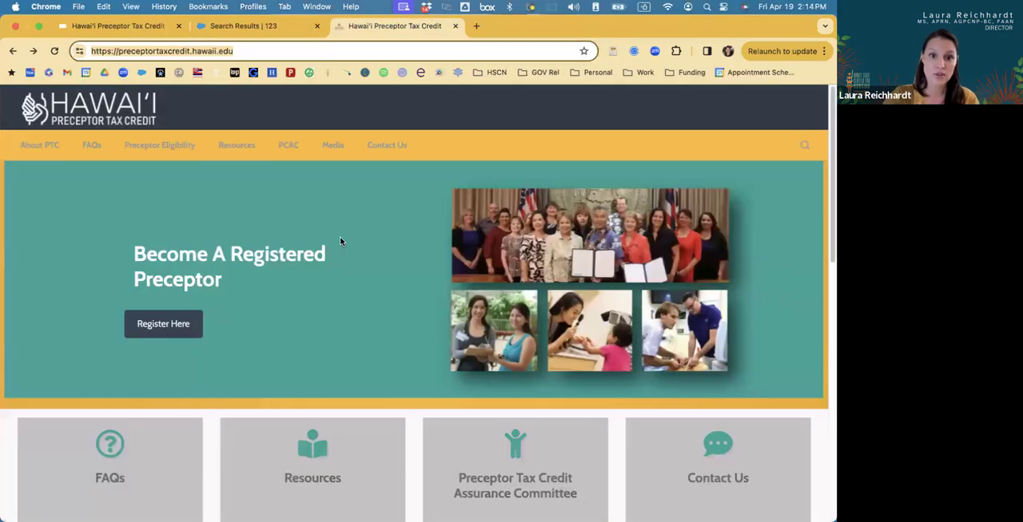
{"action": "left_click", "coordinate": [239, 47]}
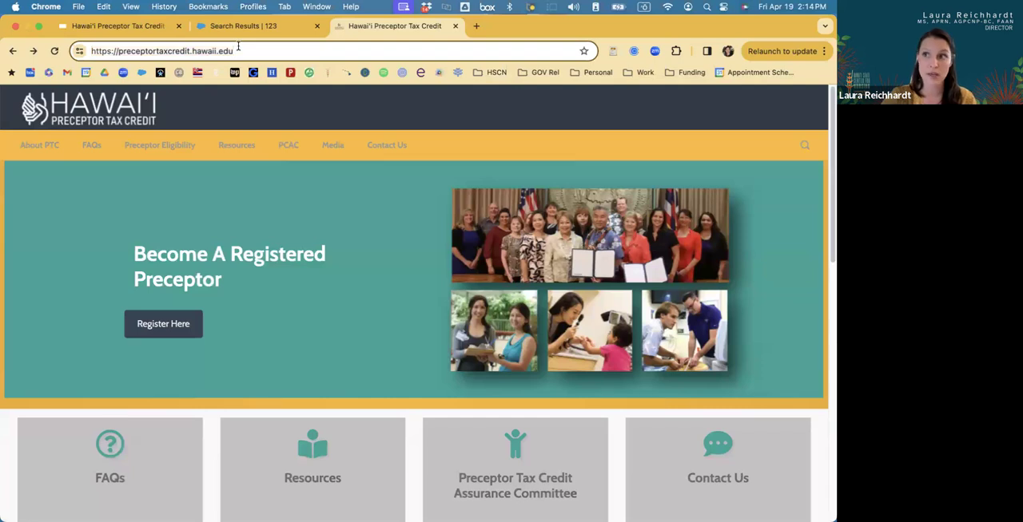
{"action": "left_click", "coordinate": [162, 328]}
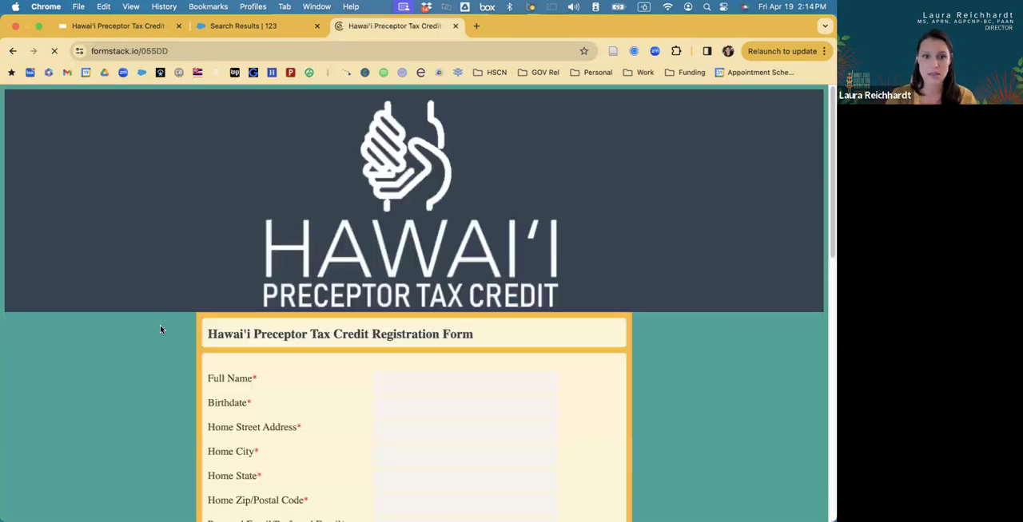
{"action": "scroll", "coordinate": [160, 330], "scroll_direction": "down", "scroll_amount": 5}
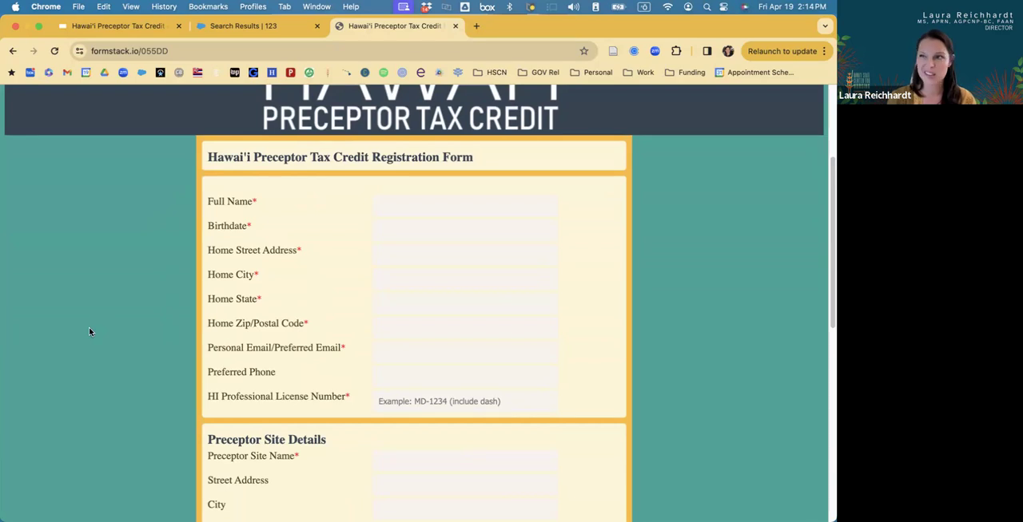
{"action": "scroll", "coordinate": [90, 329], "scroll_direction": "down", "scroll_amount": 1}
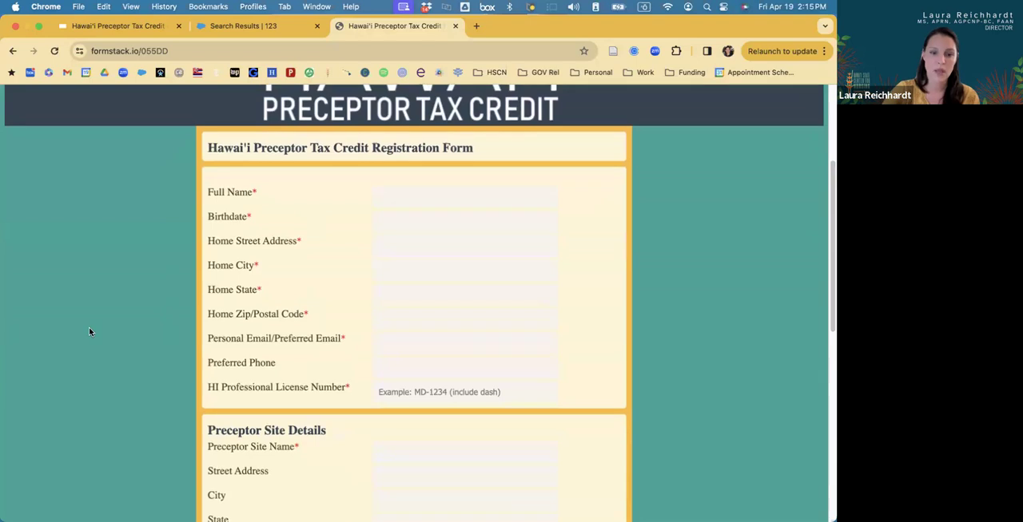
Try a sample APRN-prefixed number with a dash in HI Professional License Number, and clear the field.
{"action": "scroll", "coordinate": [312, 282], "scroll_direction": "down", "scroll_amount": 3}
{"action": "left_click", "coordinate": [413, 297]}
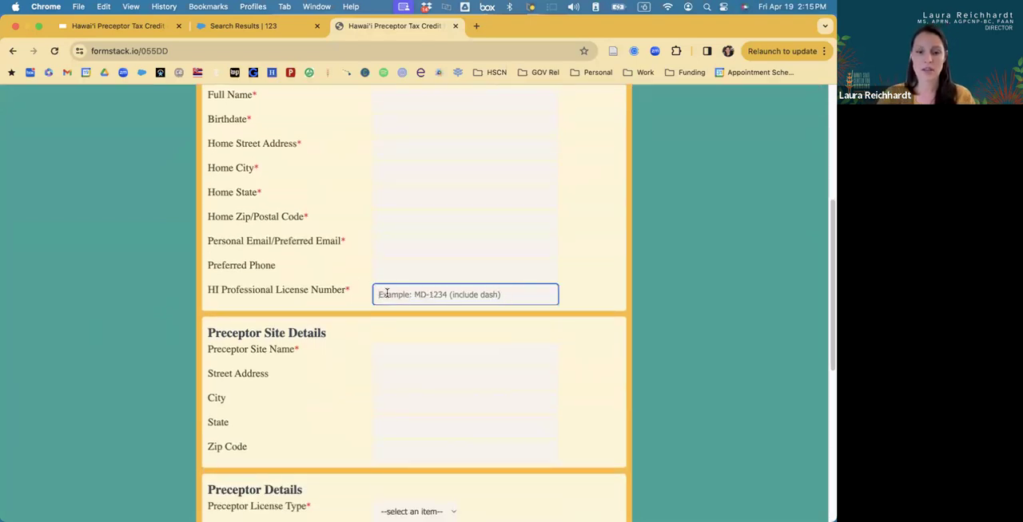
{"action": "type", "text": "A"}
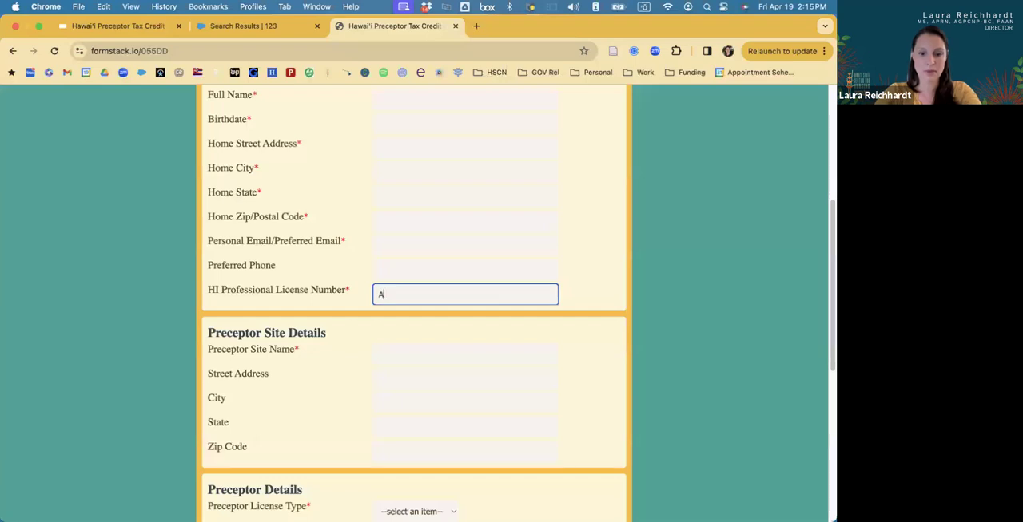
{"action": "type", "text": "PRN-1234"}
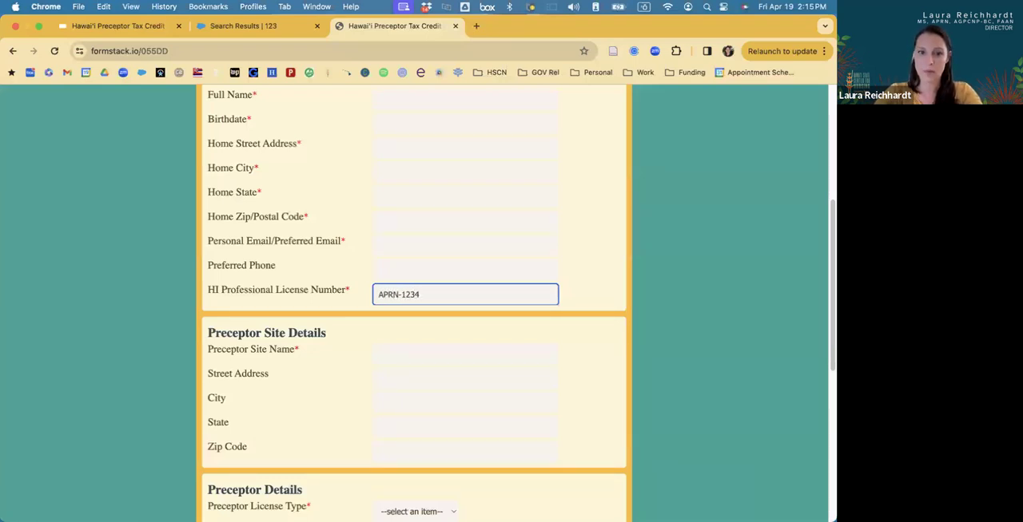
{"action": "key", "text": "BackSpace"}
{"action": "key", "text": "BackSpace"}
{"action": "key", "text": "BackSpace"}
{"action": "key", "text": "BackSpace"}
{"action": "key", "text": "BackSpace"}
{"action": "key", "text": "BackSpace"}
{"action": "key", "text": "BackSpace"}
{"action": "key", "text": "BackSpace"}
{"action": "key", "text": "BackSpace"}
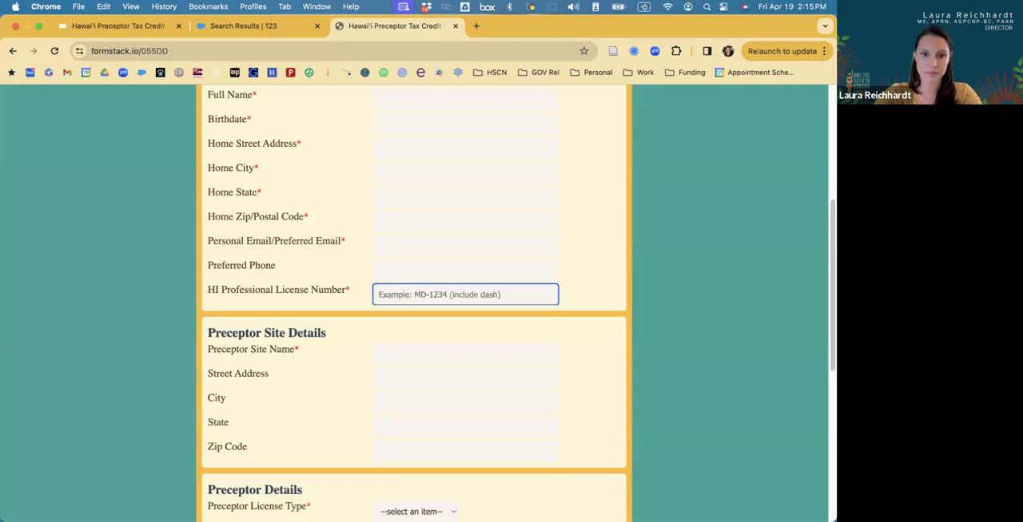
Try a sample MD-prefixed number with a dash as the HI Professional License Number, and clear it again.
{"action": "type", "text": "M"}
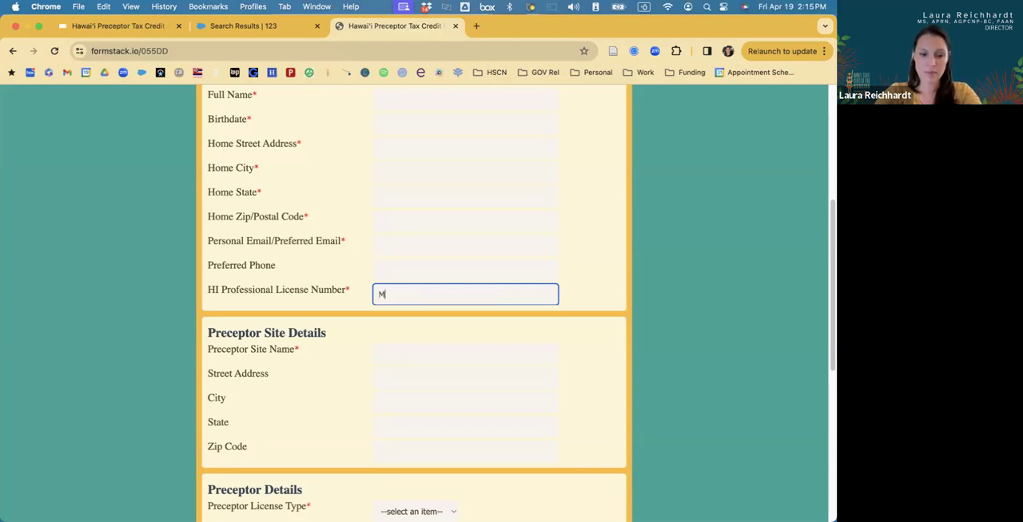
{"action": "type", "text": "D-1111"}
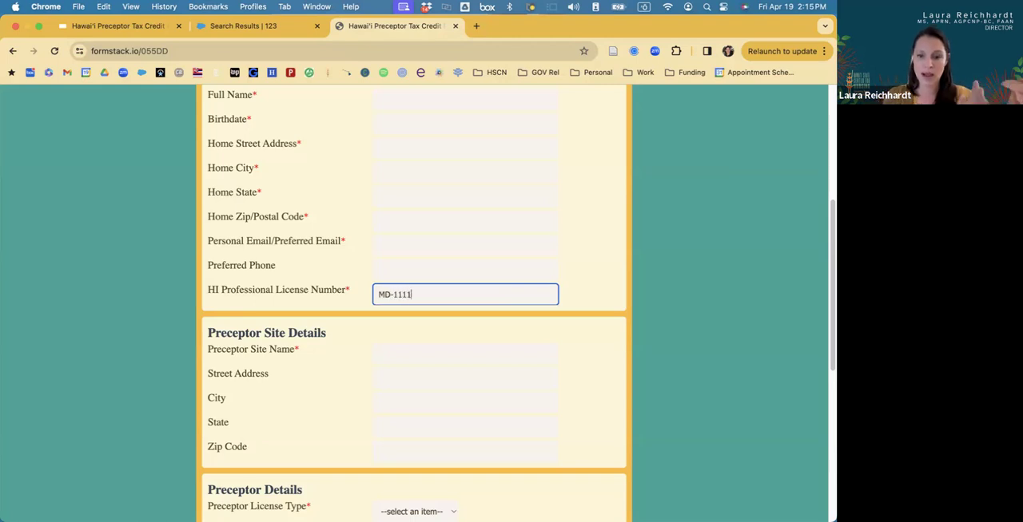
{"action": "key", "text": "BackSpace"}
{"action": "key", "text": "BackSpace"}
{"action": "key", "text": "BackSpace"}
{"action": "key", "text": "BackSpace"}
{"action": "key", "text": "BackSpace"}
{"action": "key", "text": "BackSpace"}
{"action": "key", "text": "BackSpace"}
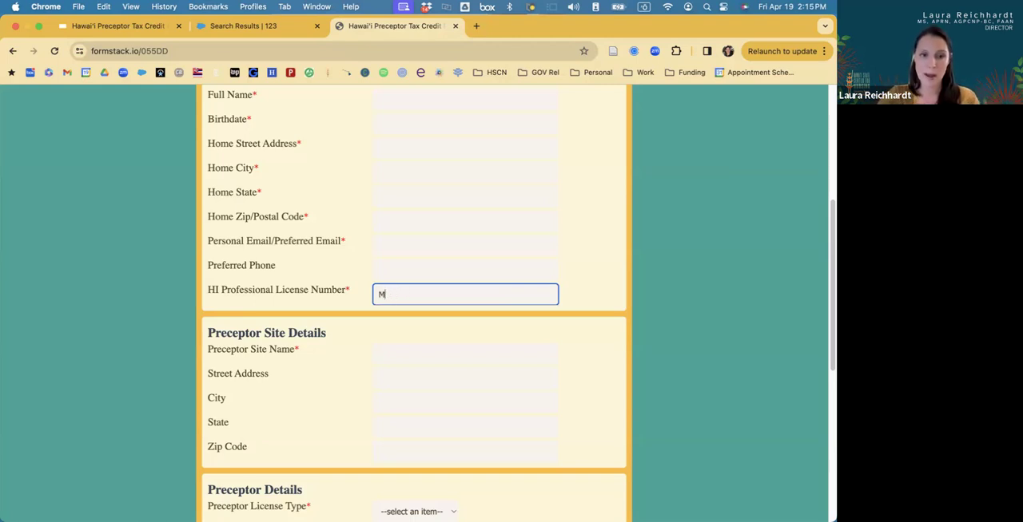
Review the Preceptor Site Details, Preceptor Details certification questions and Signature Authorization sections of the registration form.
{"action": "scroll", "coordinate": [352, 295], "scroll_direction": "down", "scroll_amount": 1}
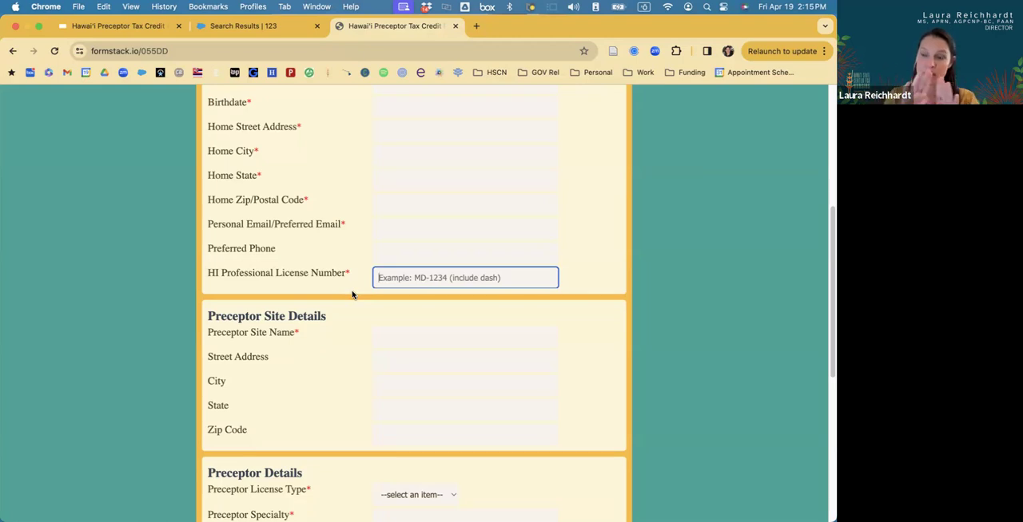
{"action": "scroll", "coordinate": [352, 295], "scroll_direction": "down", "scroll_amount": 1}
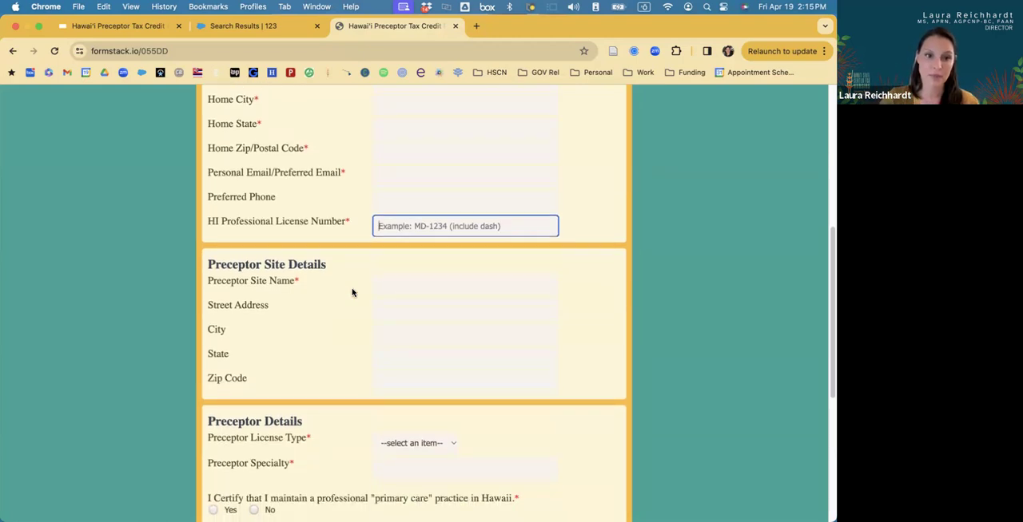
{"action": "scroll", "coordinate": [352, 293], "scroll_direction": "down", "scroll_amount": 2}
{"action": "scroll", "coordinate": [352, 292], "scroll_direction": "down", "scroll_amount": 1}
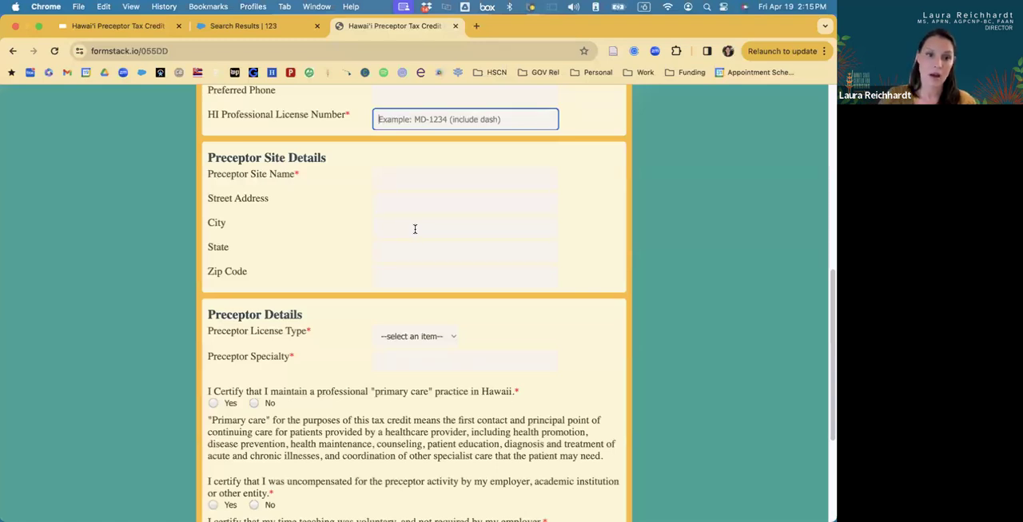
{"action": "scroll", "coordinate": [415, 229], "scroll_direction": "down", "scroll_amount": 2}
{"action": "scroll", "coordinate": [414, 234], "scroll_direction": "down", "scroll_amount": 9}
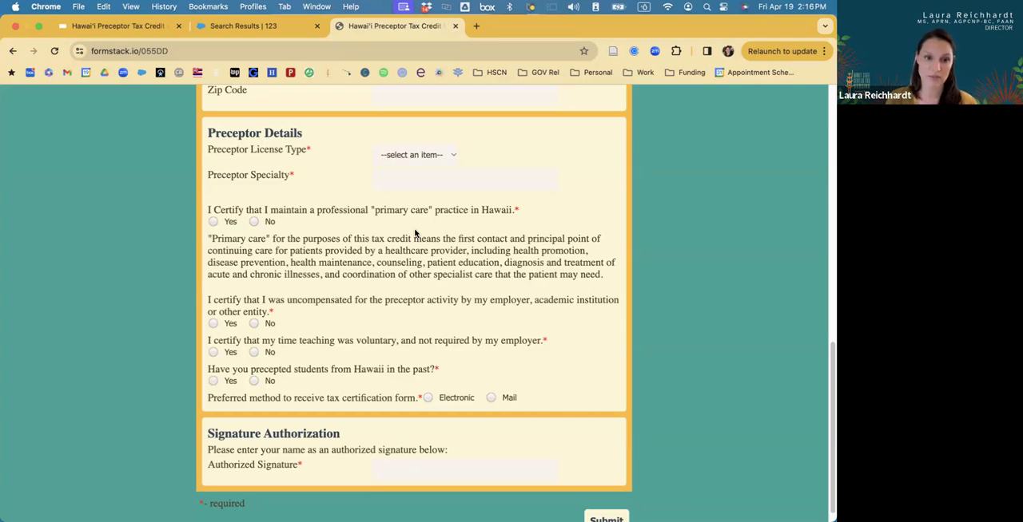
{"action": "scroll", "coordinate": [464, 278], "scroll_direction": "down", "scroll_amount": 1}
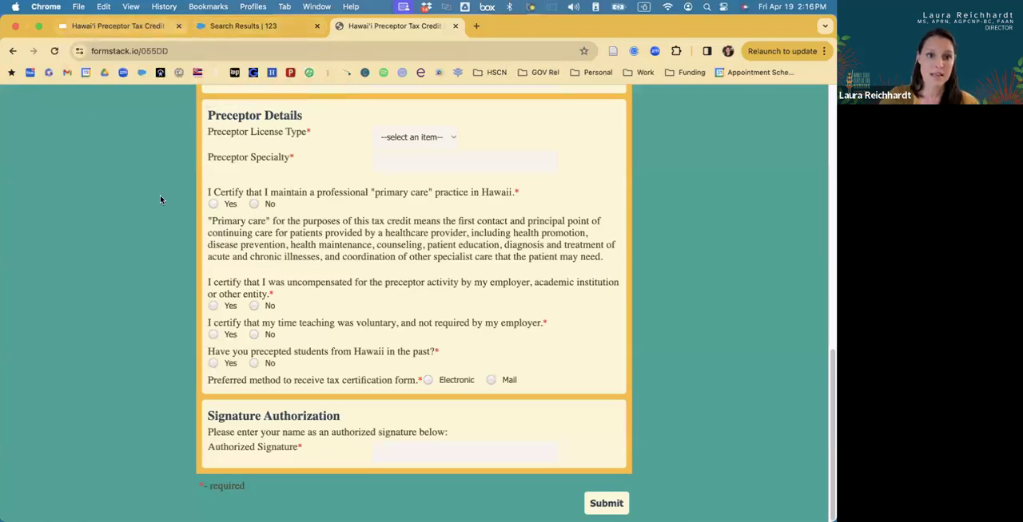
Switch to the Google Slides presentation, show the slide "How to Add a Rotation and Create a NEW Preceptor", and return to the Preceptor Tax Credit portal.
{"action": "key", "text": "super+1"}
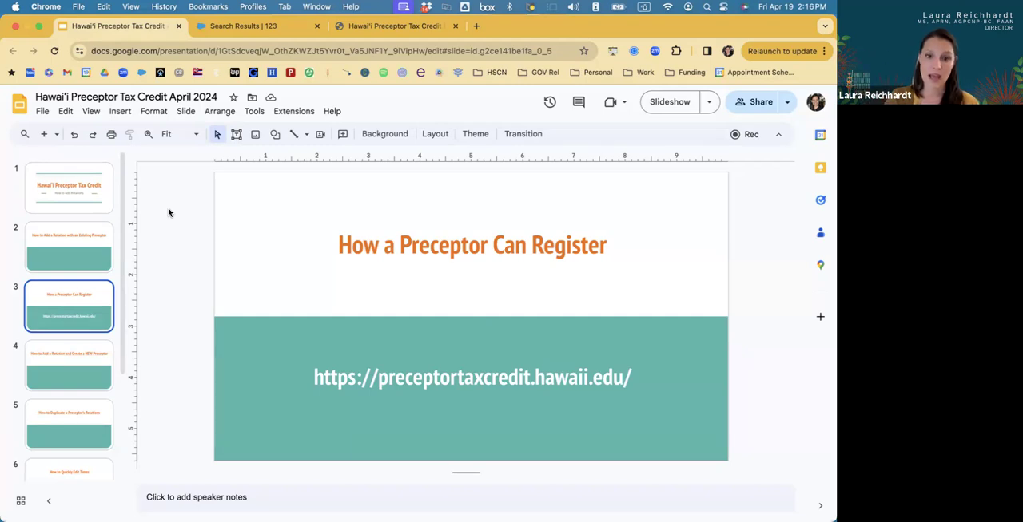
{"action": "key", "text": "Down"}
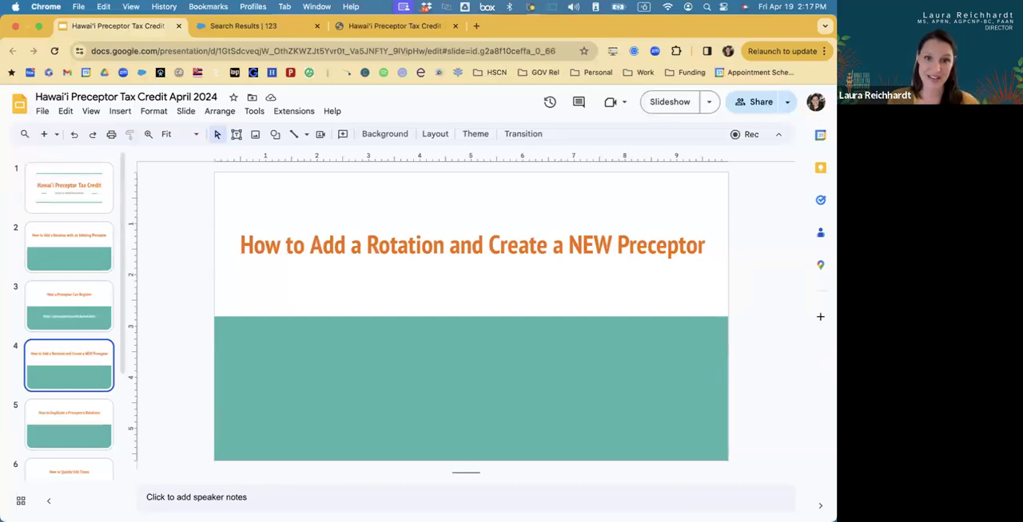
{"action": "left_click", "coordinate": [244, 27]}
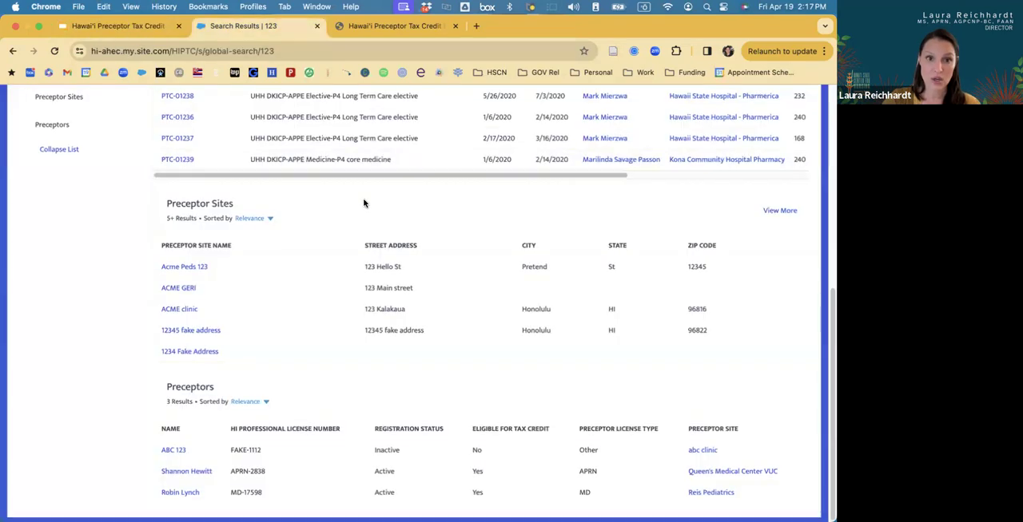
Start a new PTC rotation and open the New Preceptor form from its Preceptor lookup.
{"action": "scroll", "coordinate": [365, 203], "scroll_direction": "up", "scroll_amount": 10}
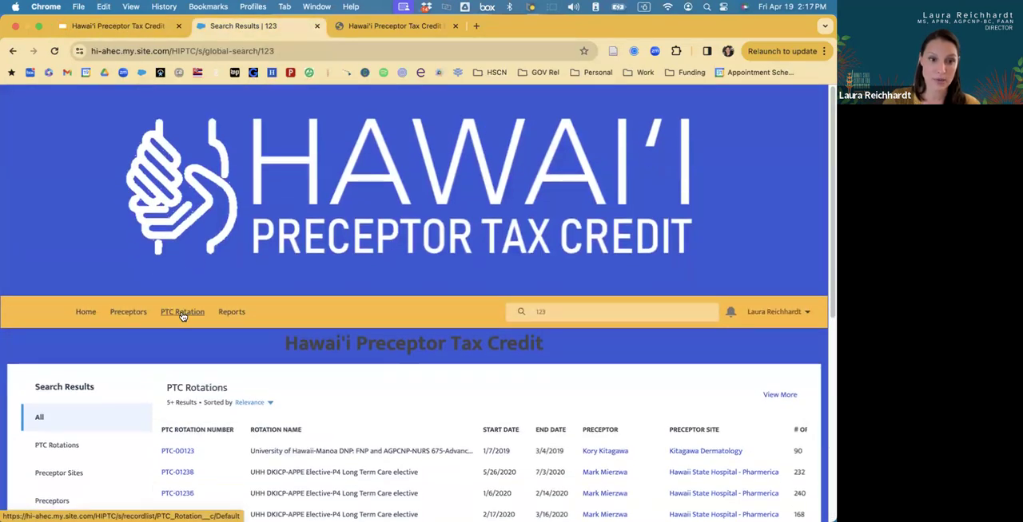
{"action": "left_click", "coordinate": [182, 312]}
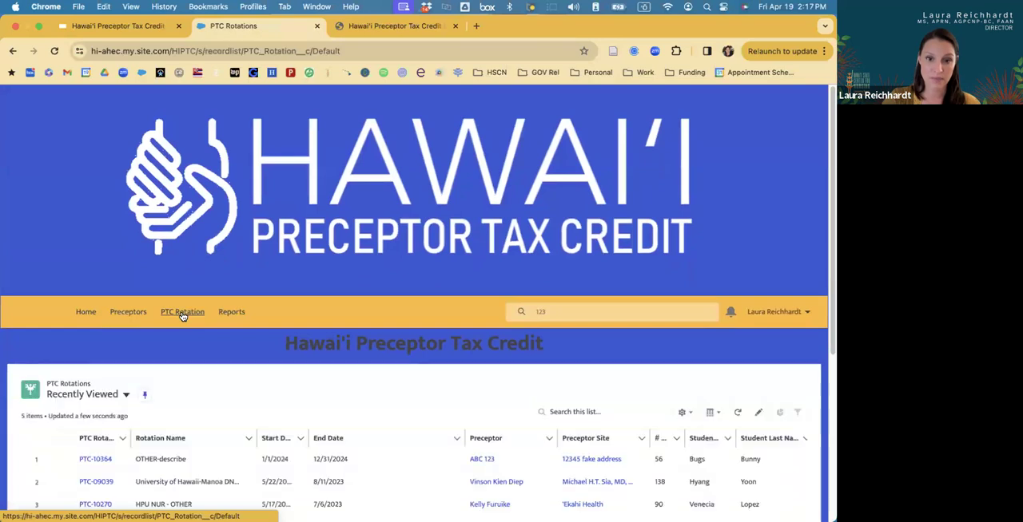
{"action": "scroll", "coordinate": [629, 371], "scroll_direction": "down", "scroll_amount": 1}
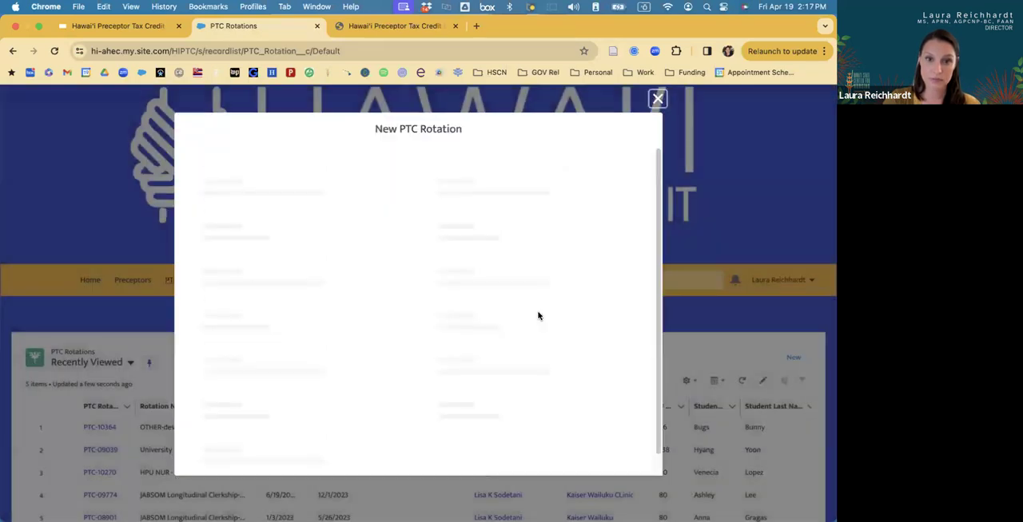
{"action": "left_click", "coordinate": [354, 169]}
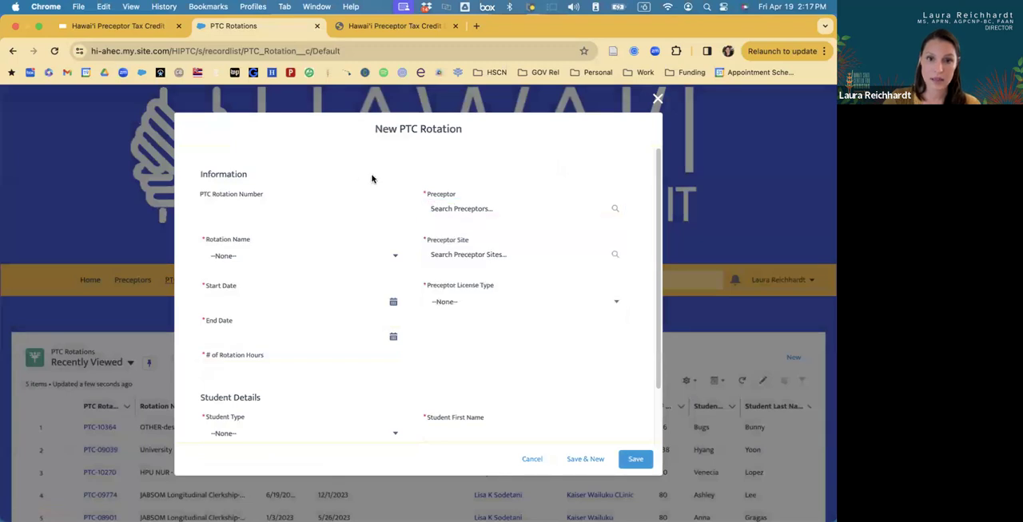
{"action": "left_click", "coordinate": [481, 208]}
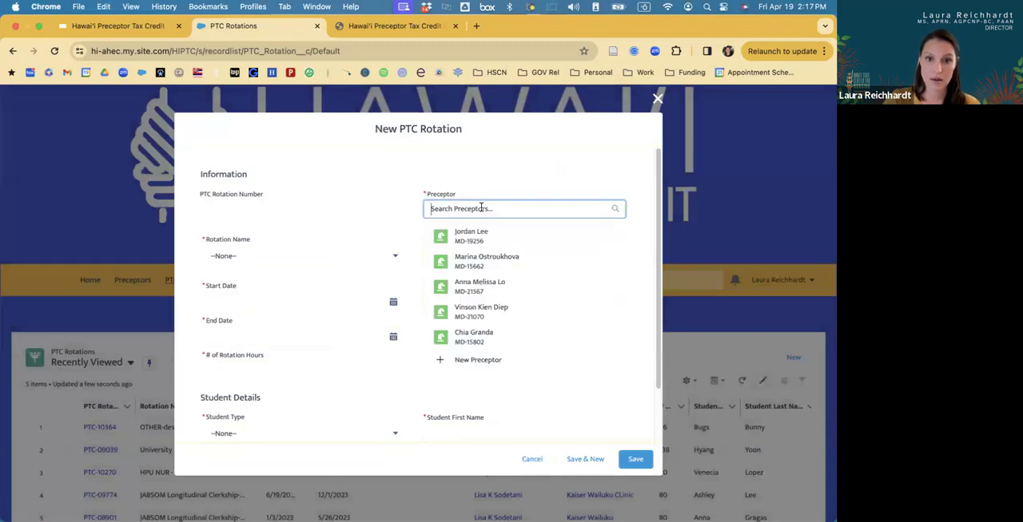
{"action": "left_click", "coordinate": [471, 358]}
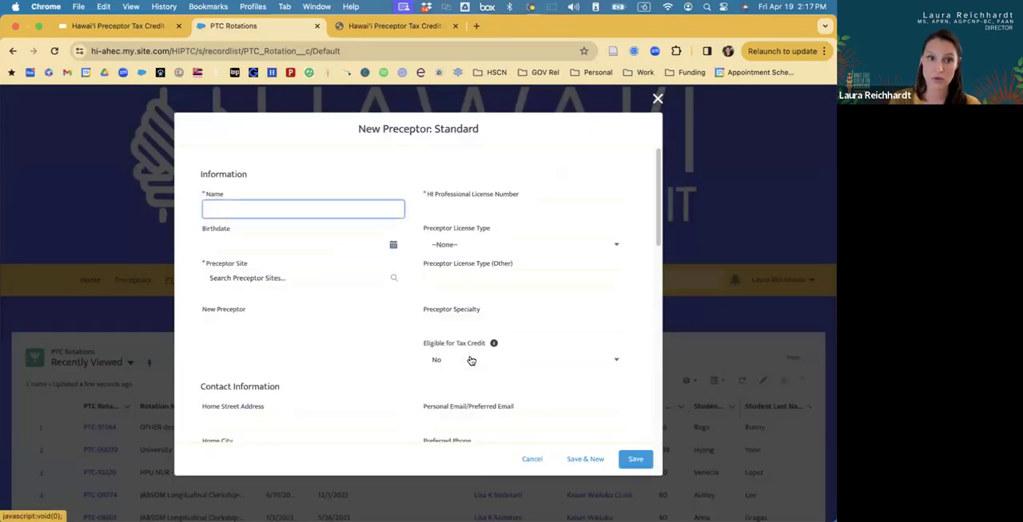
Examine the New Preceptor form's required Name, Preceptor Site and HI Professional License Number fields and the sections below them.
{"action": "scroll", "coordinate": [317, 313], "scroll_direction": "down", "scroll_amount": 2}
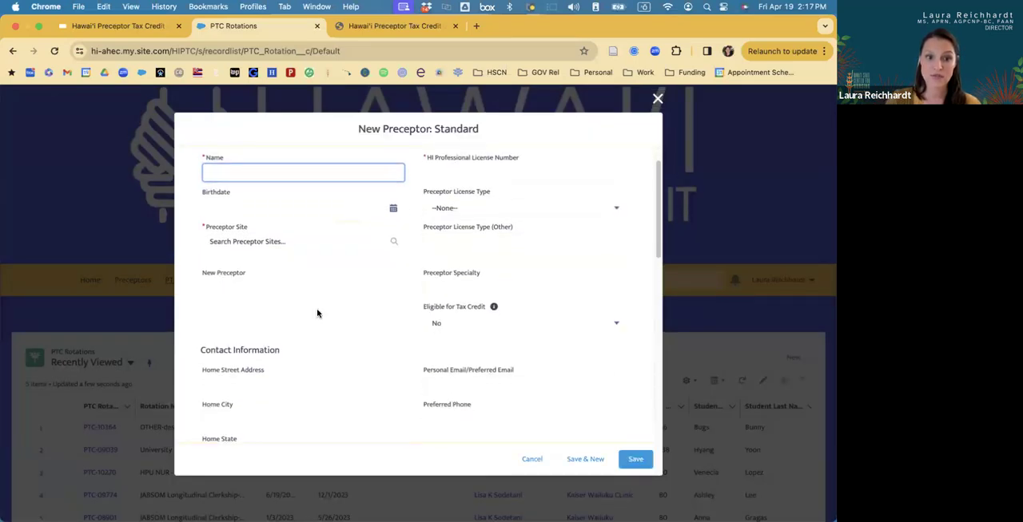
{"action": "scroll", "coordinate": [318, 313], "scroll_direction": "up", "scroll_amount": 2}
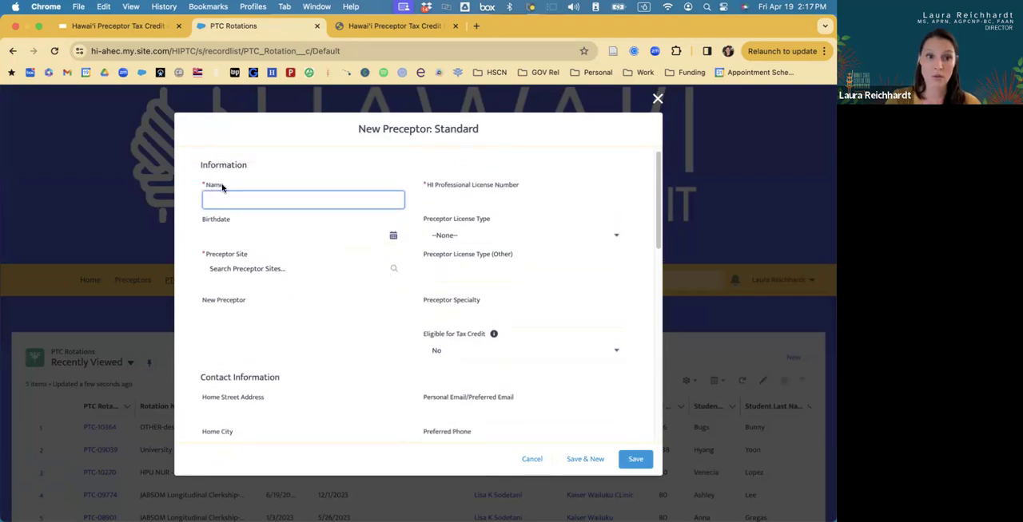
{"action": "left_click", "coordinate": [259, 271]}
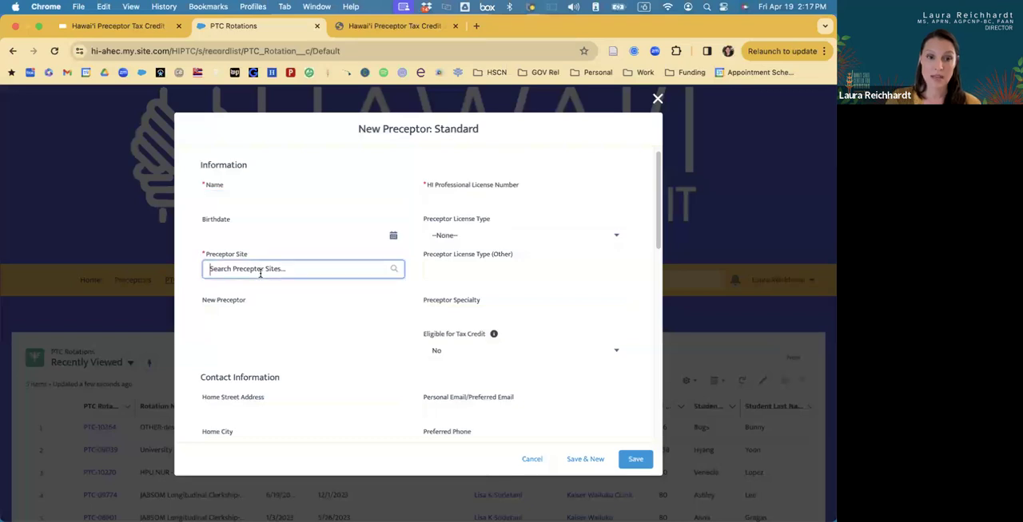
{"action": "left_click", "coordinate": [438, 189]}
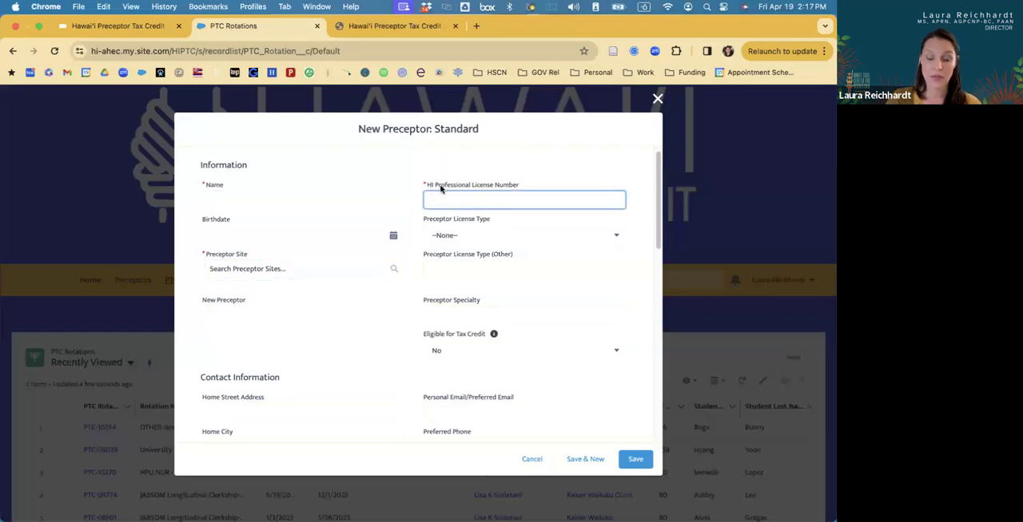
{"action": "scroll", "coordinate": [439, 191], "scroll_direction": "down", "scroll_amount": 5}
{"action": "scroll", "coordinate": [439, 196], "scroll_direction": "down", "scroll_amount": 6}
{"action": "scroll", "coordinate": [440, 193], "scroll_direction": "down", "scroll_amount": 1}
{"action": "scroll", "coordinate": [439, 195], "scroll_direction": "up", "scroll_amount": 12}
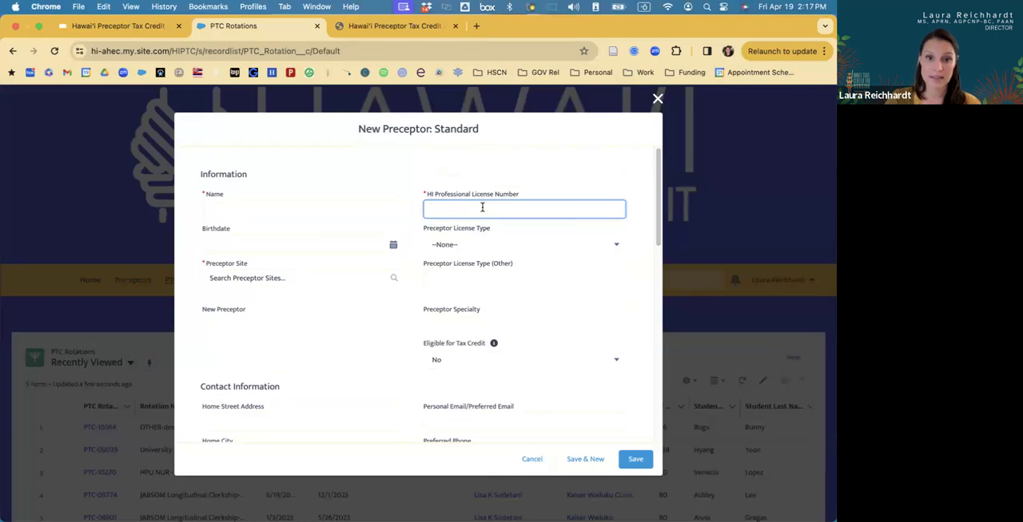
Search the web for "pvl license search" in a new browser tab and open the MyPVL public license search through the Professional & Vocational Licensing Search page.
{"action": "left_click", "coordinate": [477, 27]}
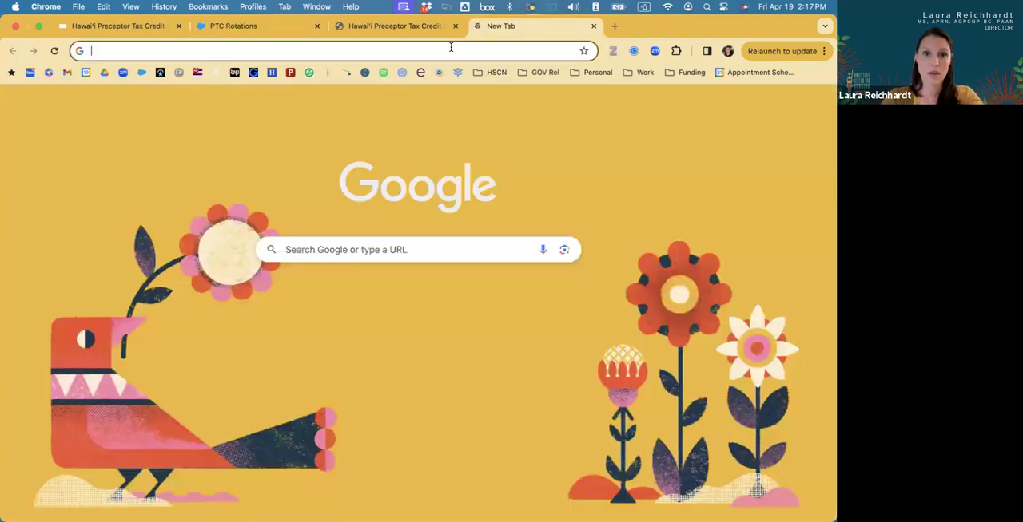
{"action": "left_click", "coordinate": [450, 51]}
{"action": "type", "text": "P"}
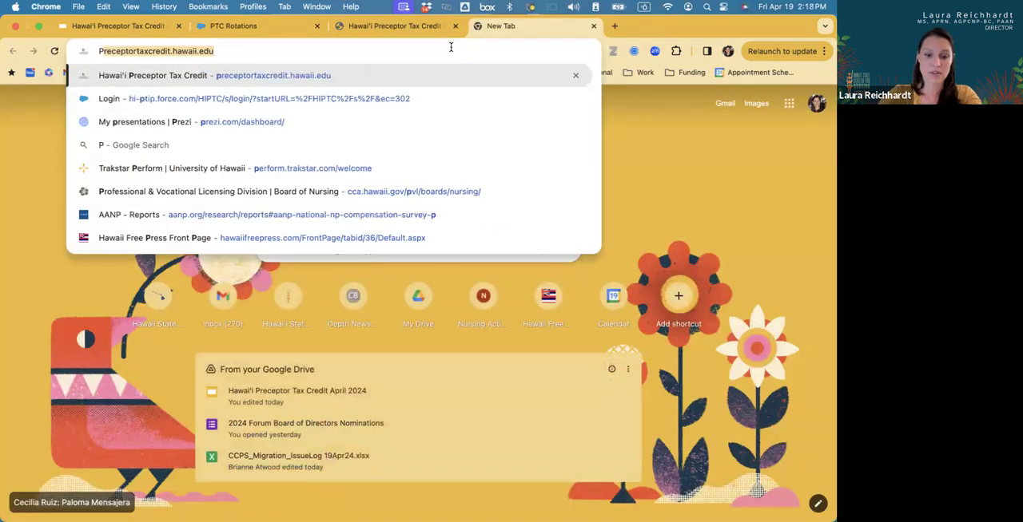
{"action": "type", "text": "VL license"}
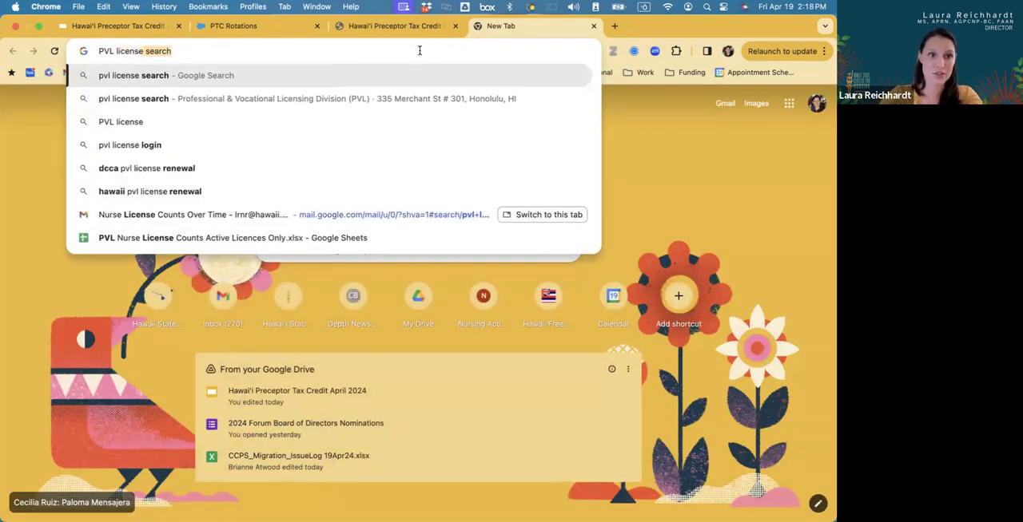
{"action": "key", "text": "Return"}
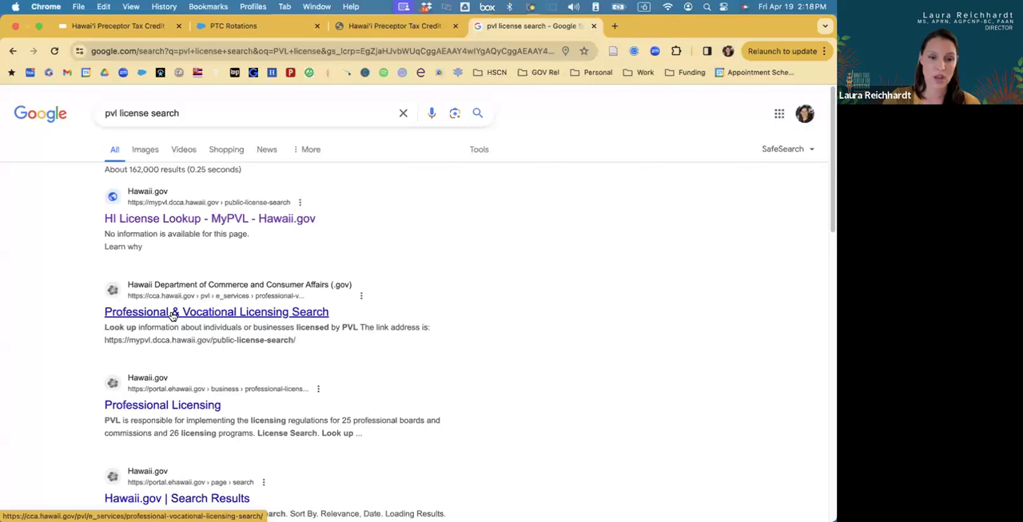
{"action": "left_click", "coordinate": [173, 316]}
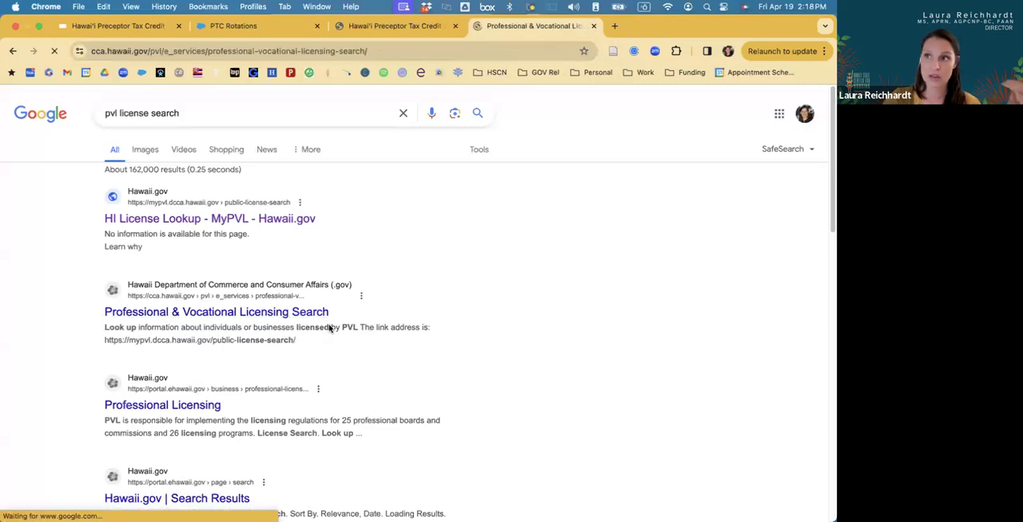
{"action": "scroll", "coordinate": [329, 329], "scroll_direction": "down", "scroll_amount": 1}
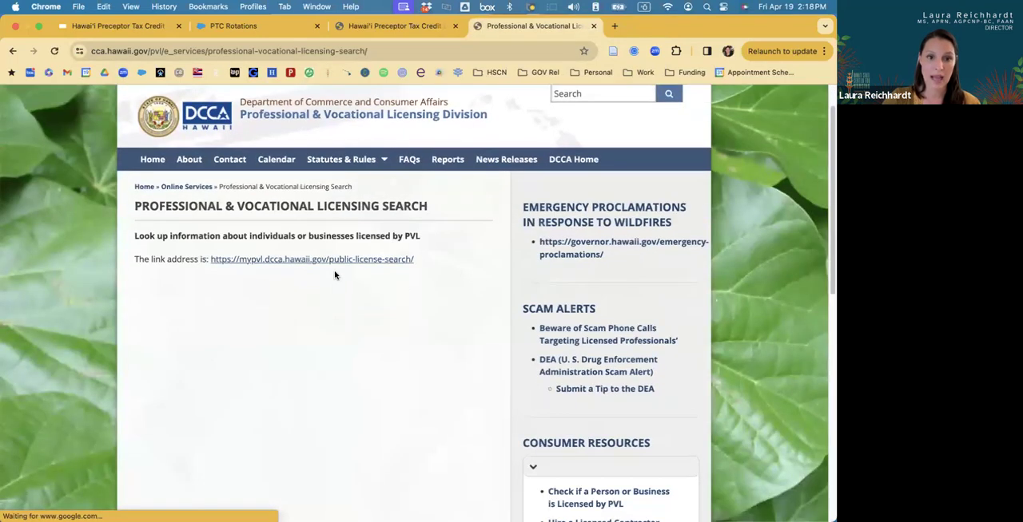
{"action": "left_click", "coordinate": [333, 264]}
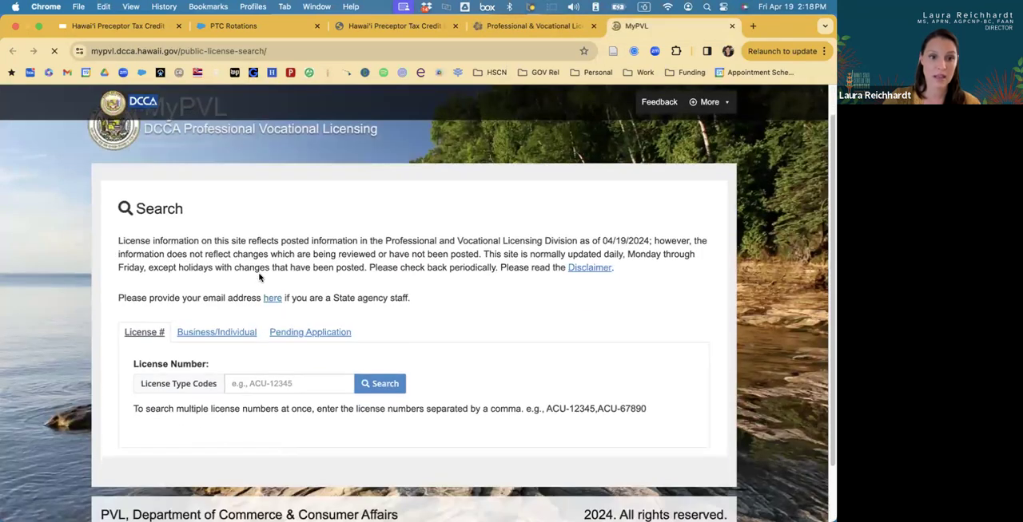
Look up a licensee by full name in the Business/Individual license search and complete the reCAPTCHA check.
{"action": "left_click", "coordinate": [222, 305]}
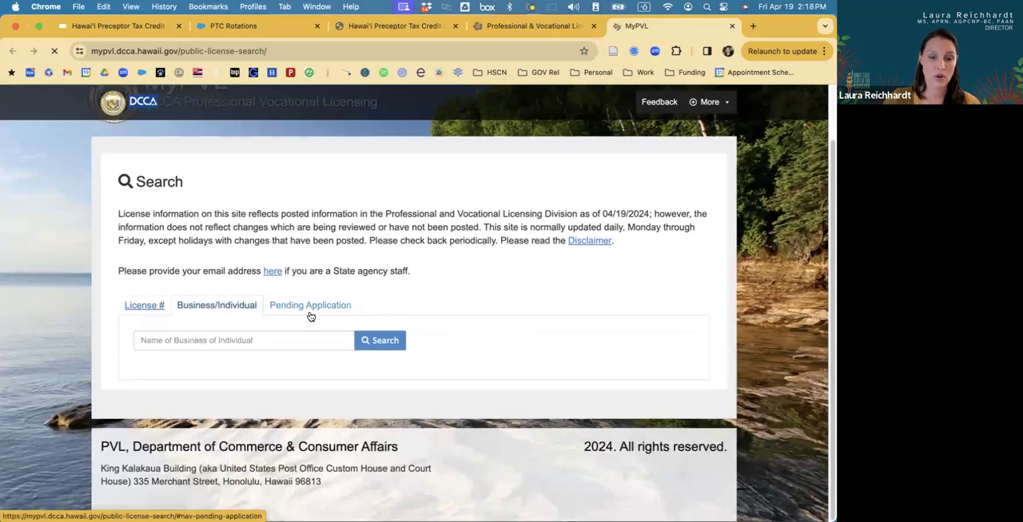
{"action": "left_click", "coordinate": [265, 340]}
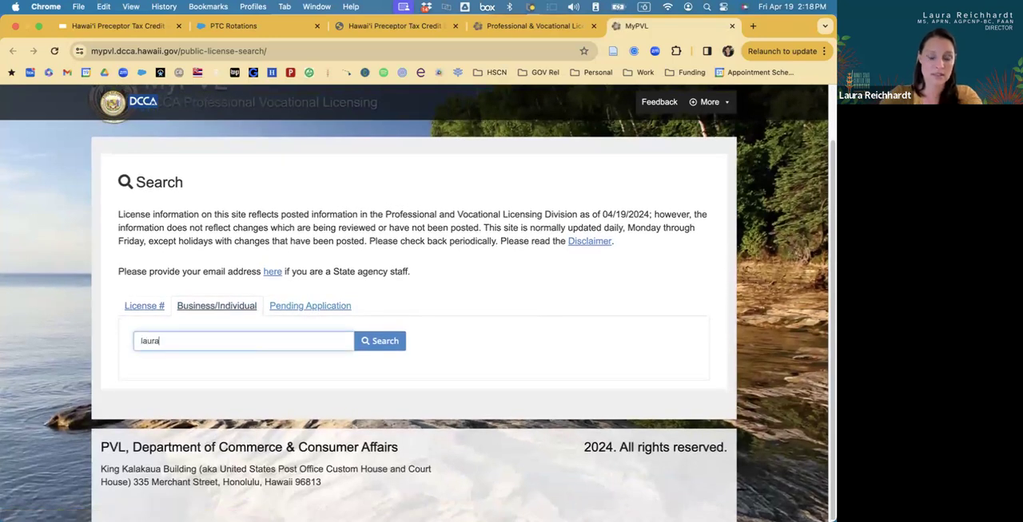
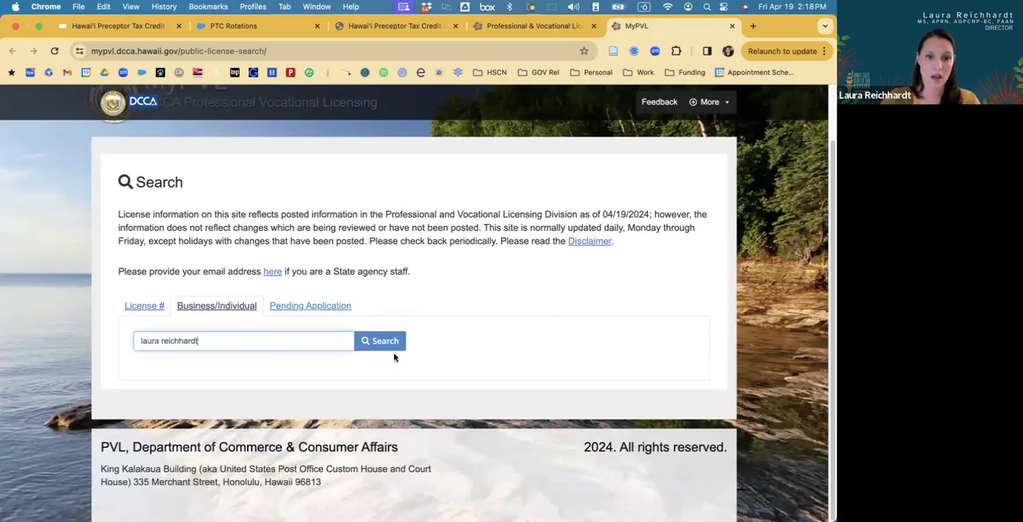
{"action": "left_click", "coordinate": [383, 342]}
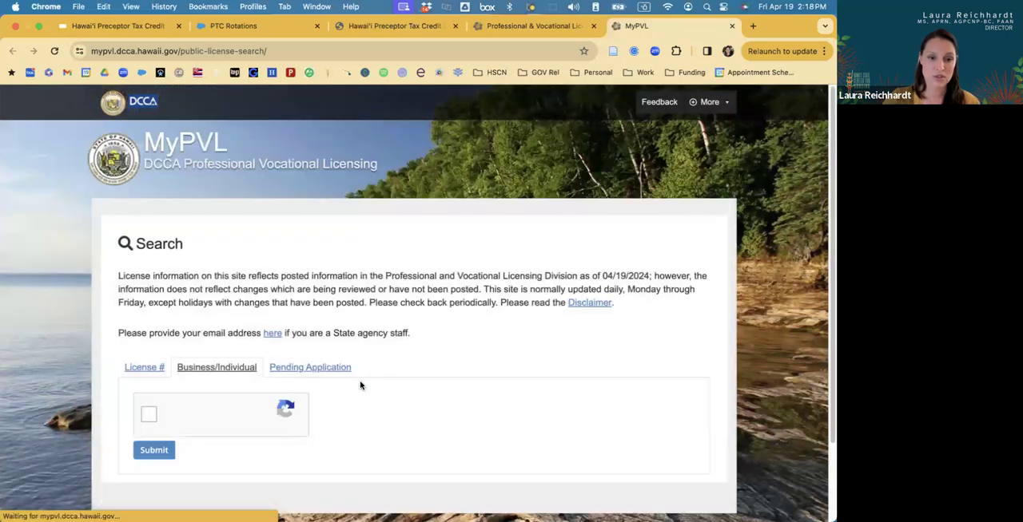
{"action": "scroll", "coordinate": [240, 360], "scroll_direction": "down", "scroll_amount": 2}
{"action": "left_click", "coordinate": [150, 326]}
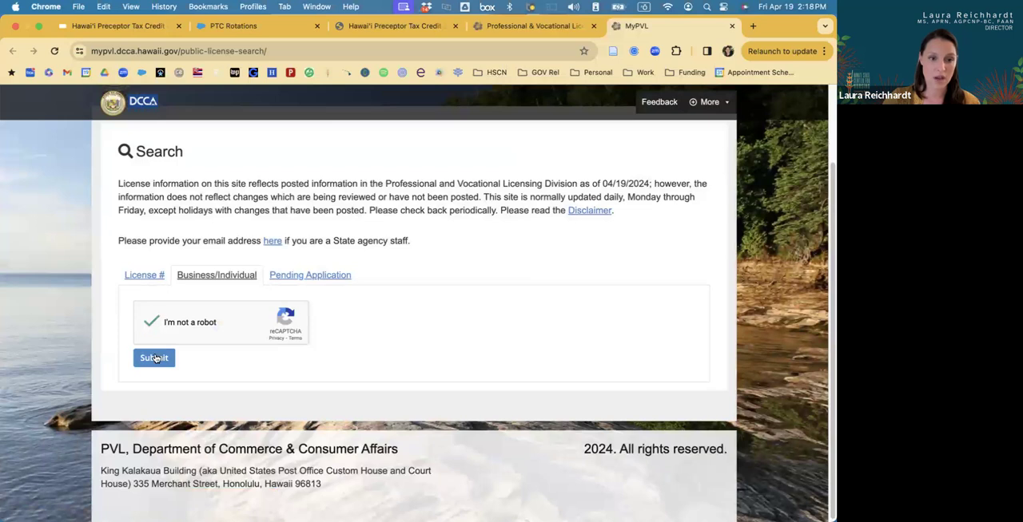
{"action": "left_click", "coordinate": [156, 359]}
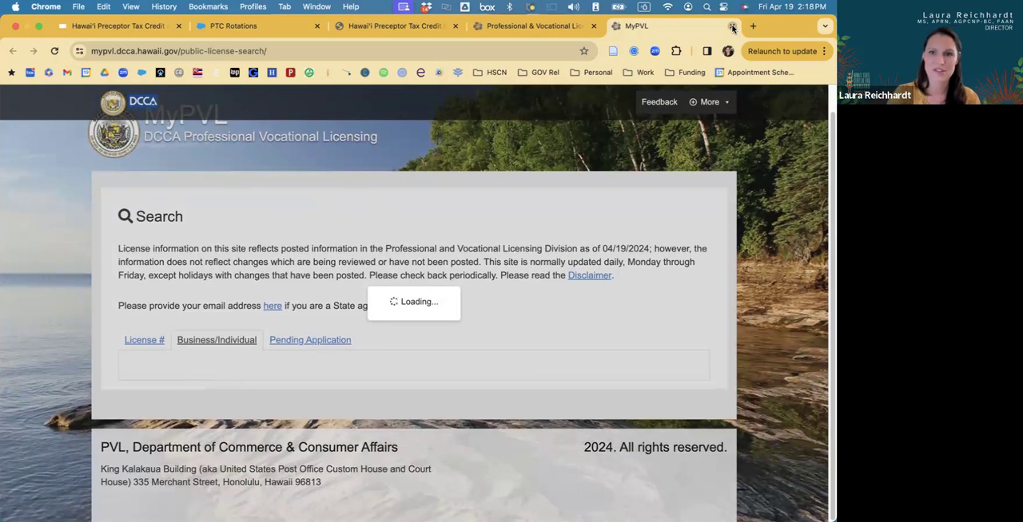
Close the MyPVL page and return to the New Preceptor form in the PTC Rotations portal.
{"action": "key", "text": "super+w"}
{"action": "left_click", "coordinate": [406, 28]}
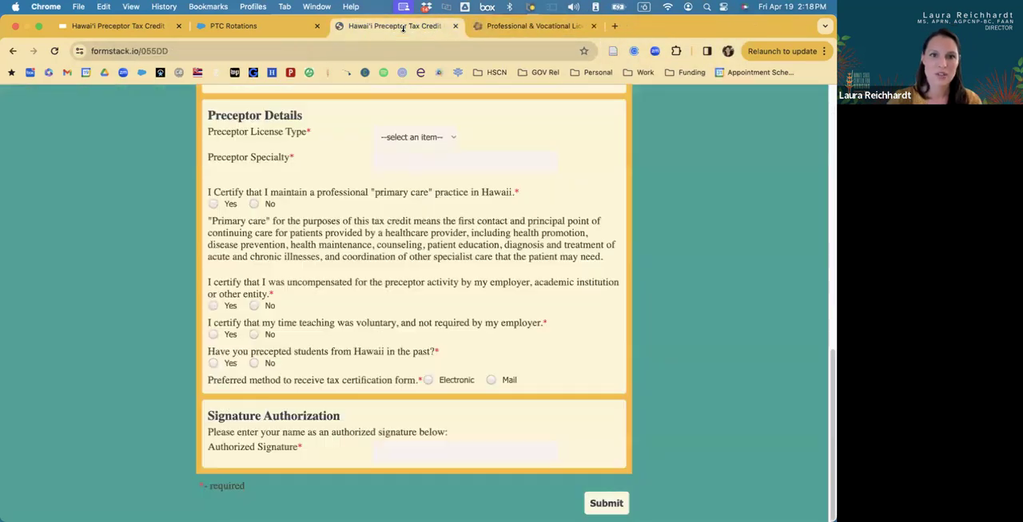
{"action": "left_click", "coordinate": [272, 27]}
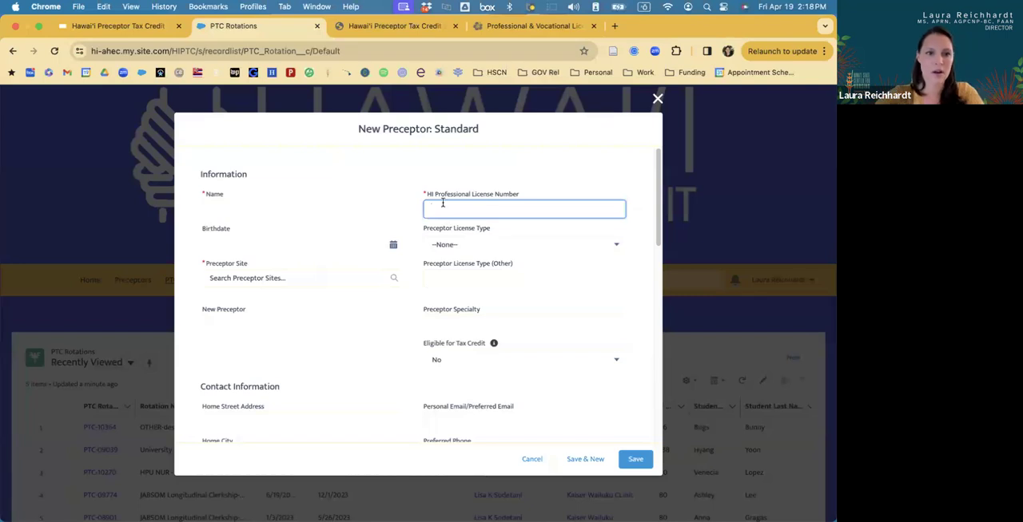
Enter a made-up preceptor name in the New Preceptor form and leave the Birthdate blank.
{"action": "left_click", "coordinate": [292, 211]}
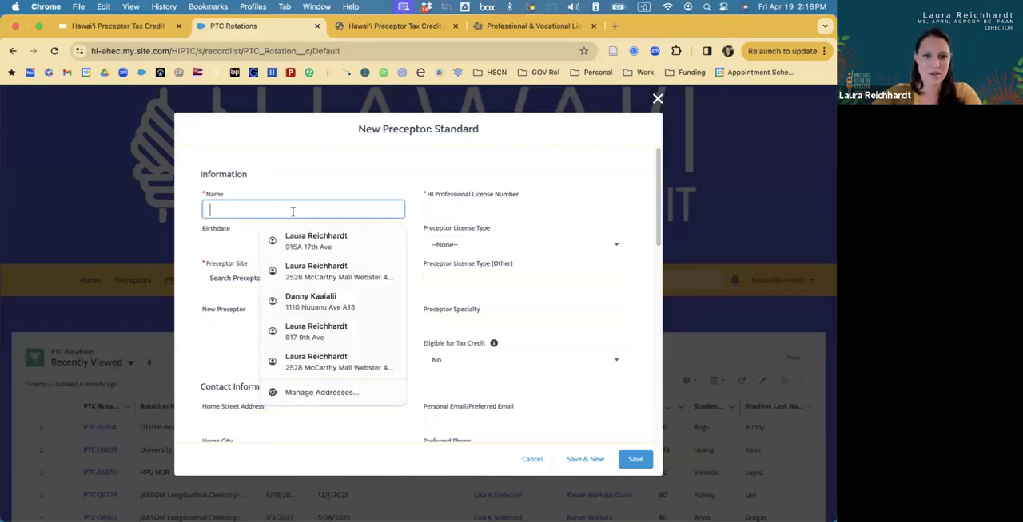
{"action": "left_click", "coordinate": [279, 181]}
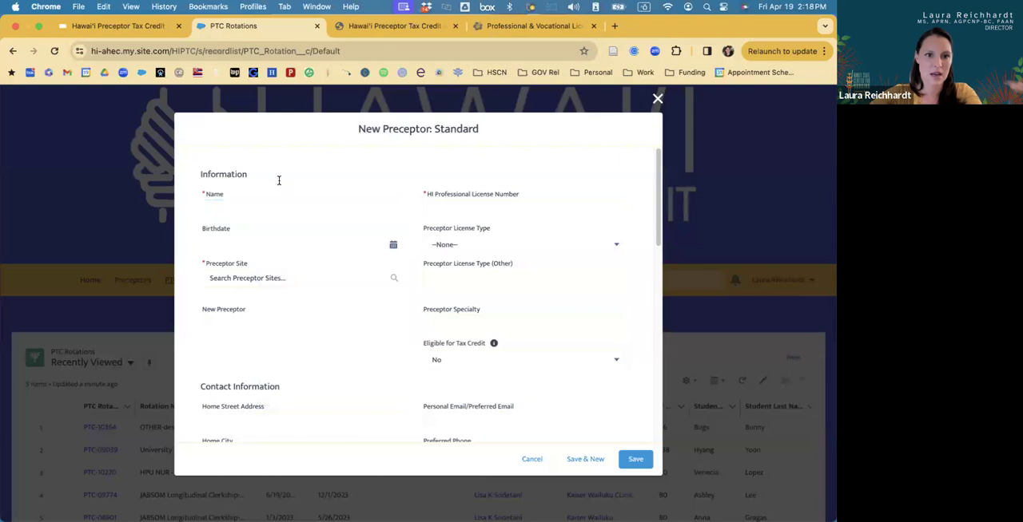
{"action": "left_click", "coordinate": [243, 204]}
{"action": "type", "text": "12"}
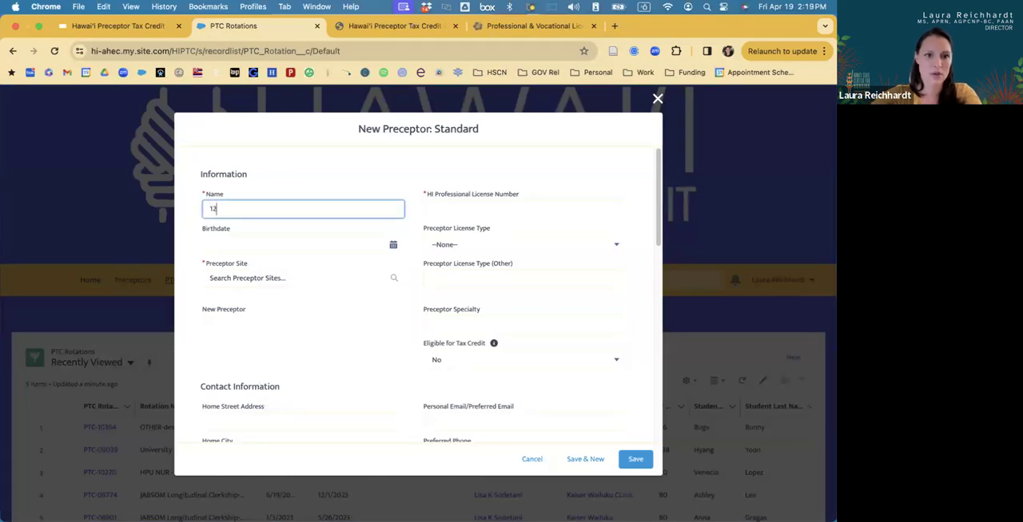
{"action": "type", "text": "3 FAKELY"}
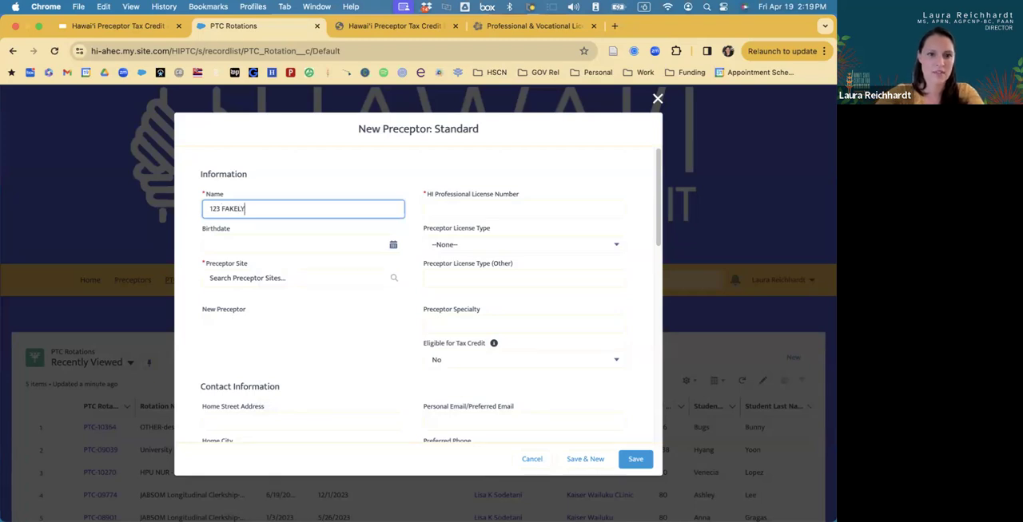
{"action": "left_click", "coordinate": [244, 241]}
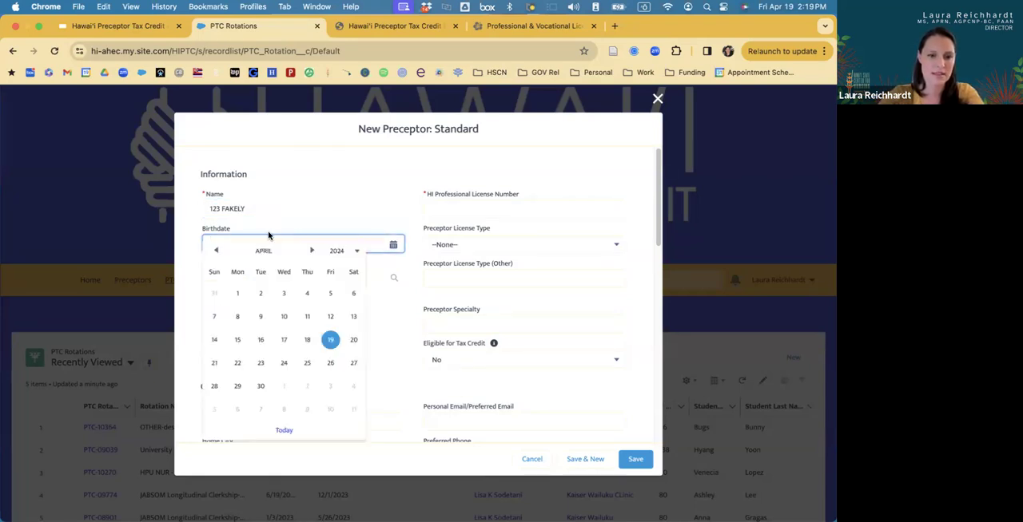
{"action": "left_click", "coordinate": [280, 174]}
Search the preceptor sites for "acgme" and select ACME Site 2 as the Preceptor Site.
{"action": "left_click", "coordinate": [228, 278]}
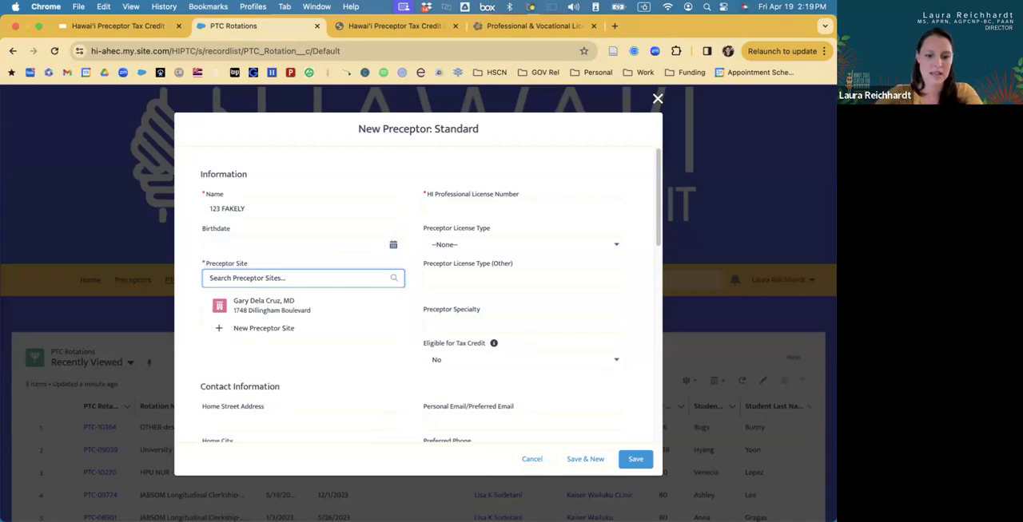
{"action": "type", "text": "acgme"}
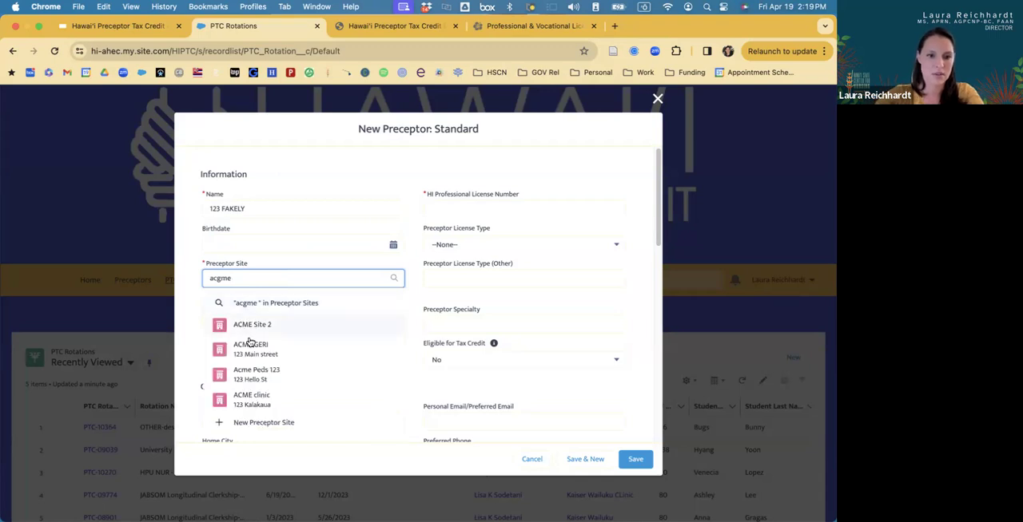
{"action": "left_click", "coordinate": [257, 329]}
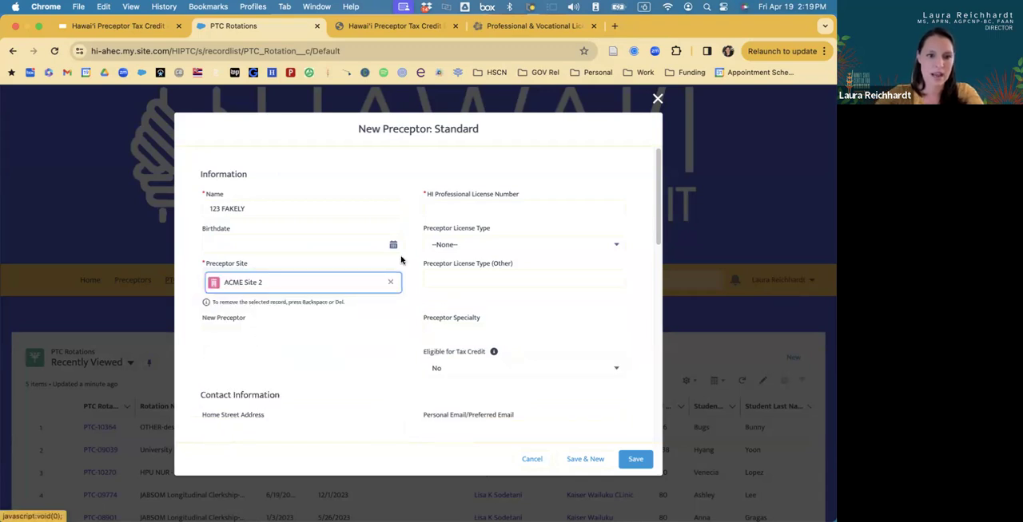
Enter a made-up HI Professional License Number with a dash and save the new preceptor.
{"action": "left_click", "coordinate": [473, 209]}
{"action": "type", "text": "FAKEO"}
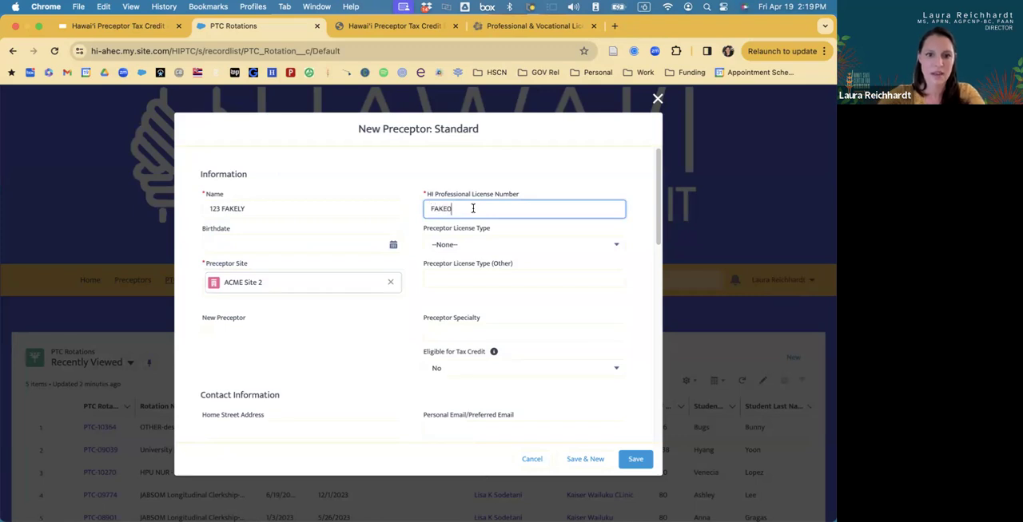
{"action": "key", "text": "BackSpace"}
{"action": "type", "text": "-0"}
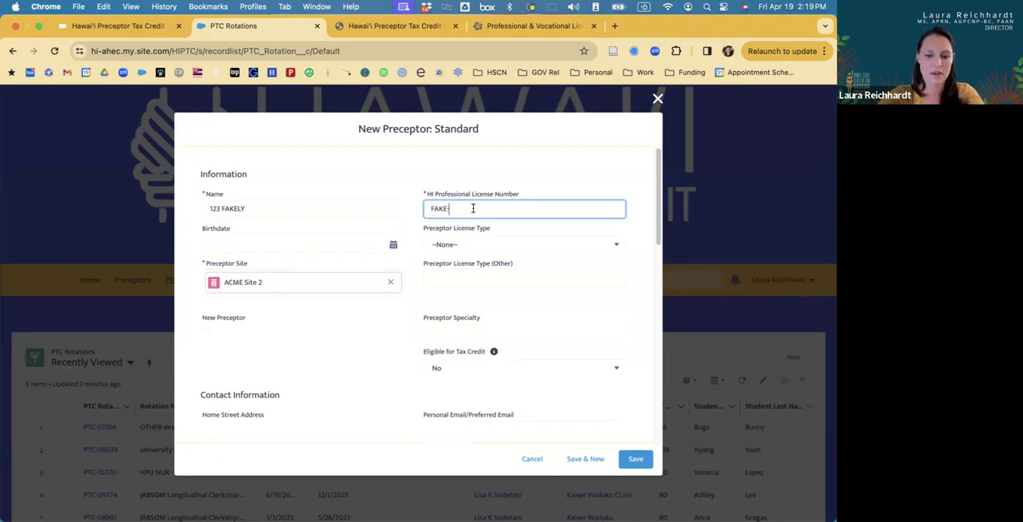
{"action": "type", "text": "987"}
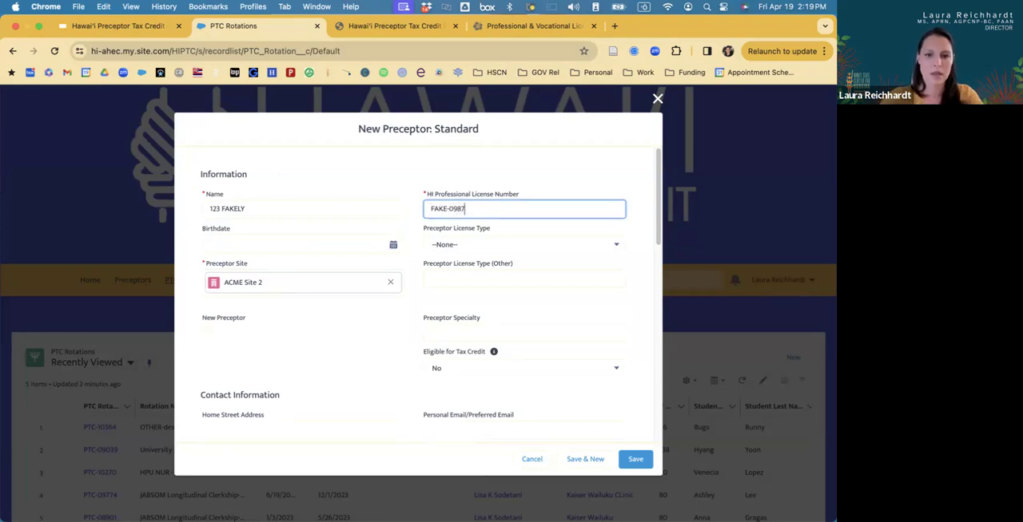
{"action": "scroll", "coordinate": [372, 216], "scroll_direction": "down", "scroll_amount": 1}
{"action": "scroll", "coordinate": [372, 216], "scroll_direction": "up", "scroll_amount": 1}
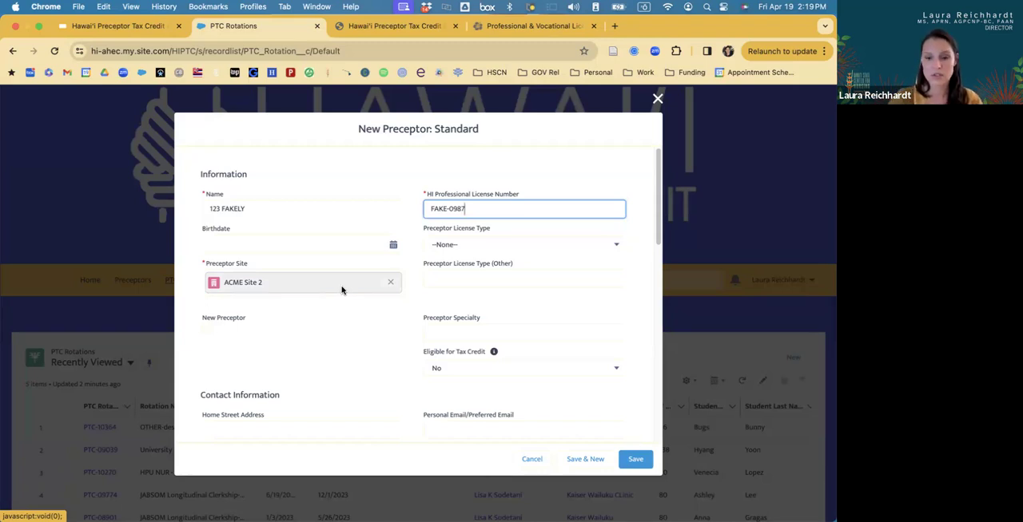
{"action": "left_click", "coordinate": [635, 461]}
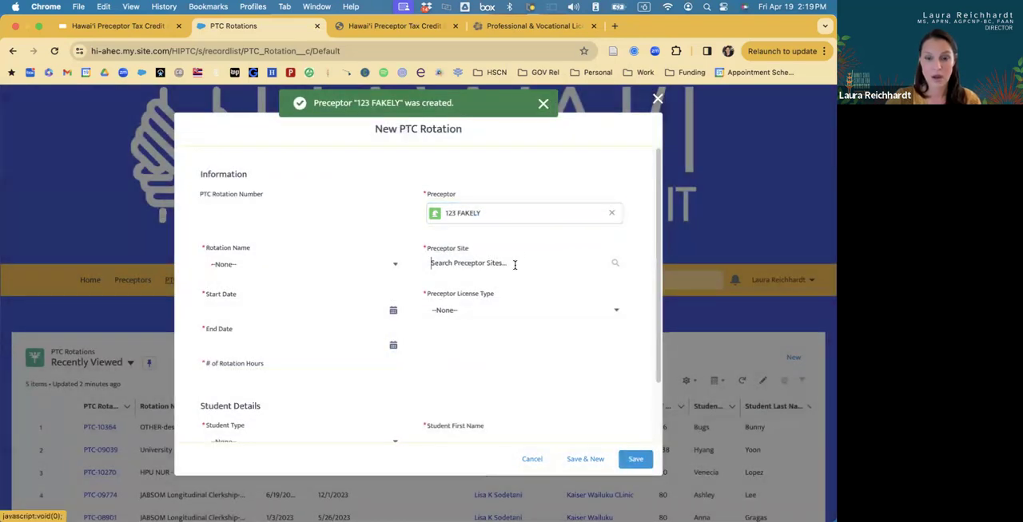
Search the preceptor sites for "acme" and "timbuktu", then open the New Preceptor Site form and cancel it.
{"action": "left_click", "coordinate": [514, 264]}
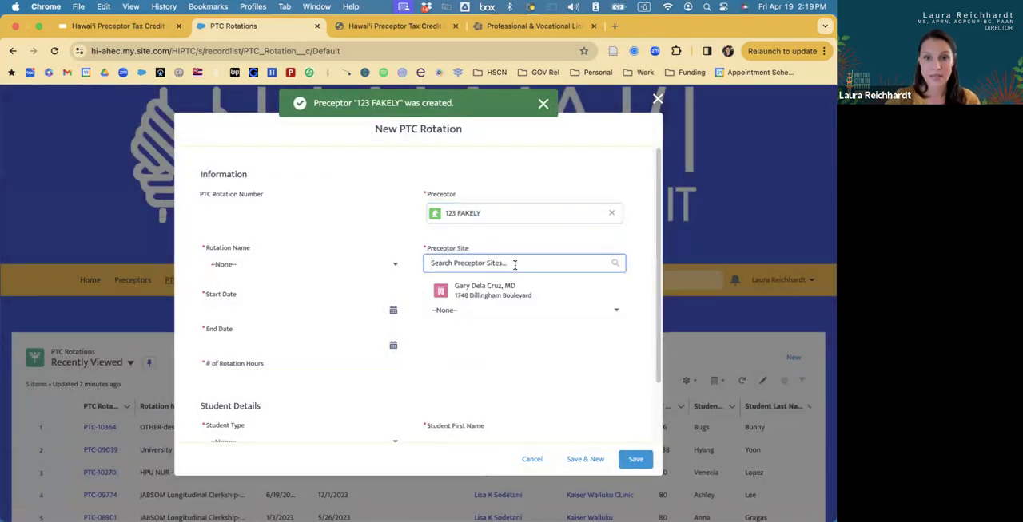
{"action": "type", "text": "acme"}
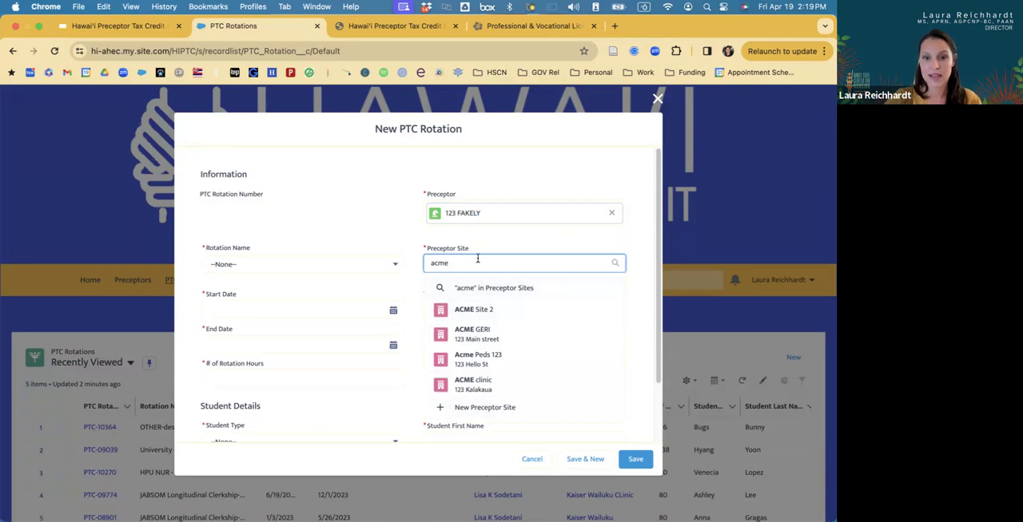
{"action": "key", "text": "BackSpace"}
{"action": "key", "text": "BackSpace"}
{"action": "key", "text": "BackSpace"}
{"action": "key", "text": "BackSpace"}
{"action": "type", "text": "tim"}
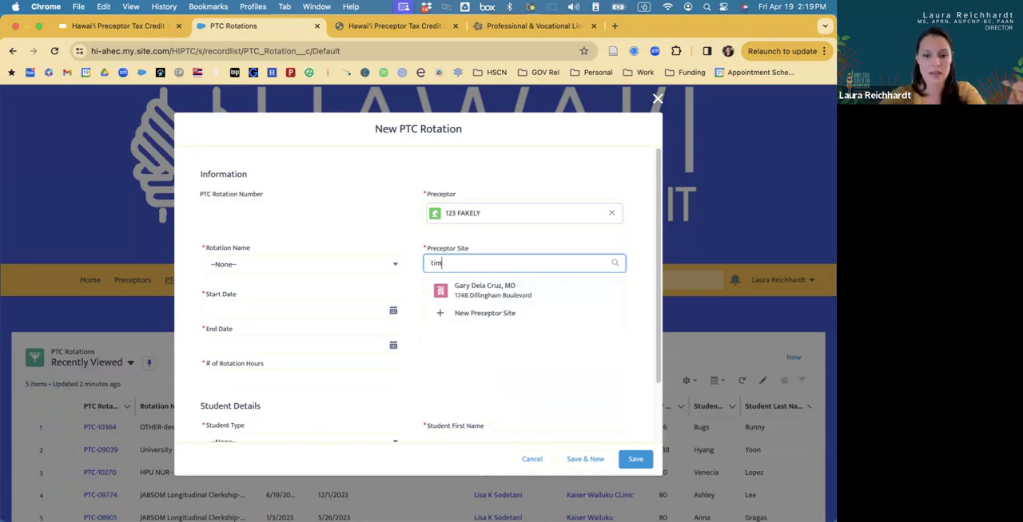
{"action": "type", "text": "buktu"}
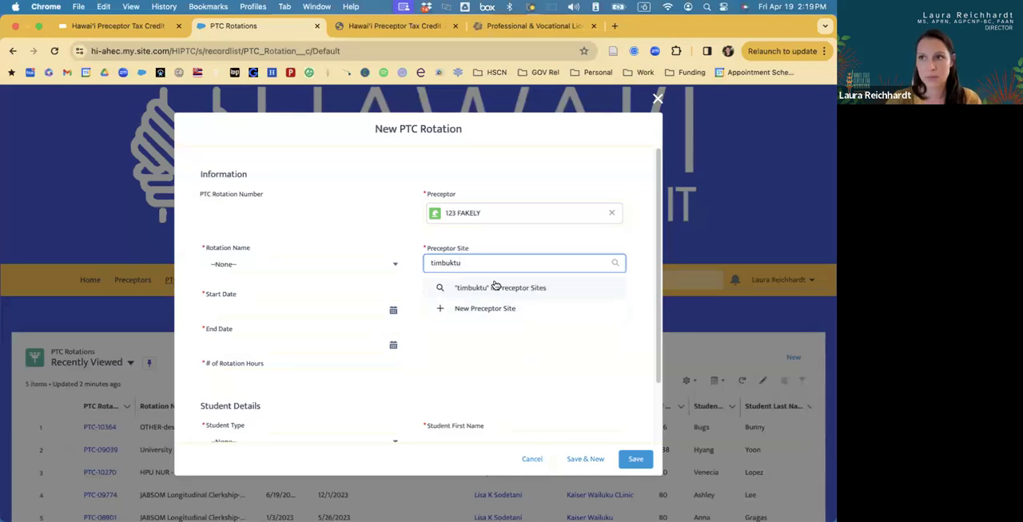
{"action": "left_click", "coordinate": [471, 310]}
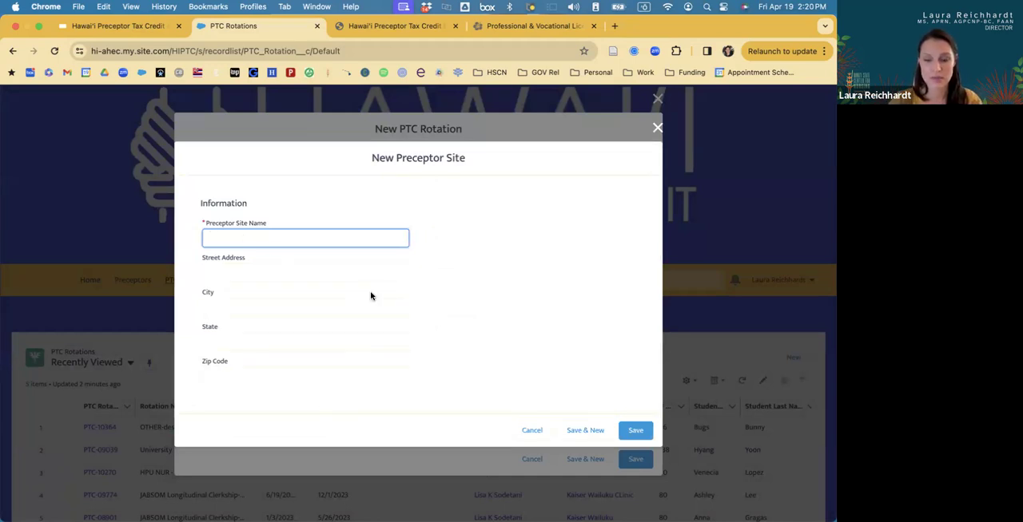
{"action": "left_click", "coordinate": [532, 430]}
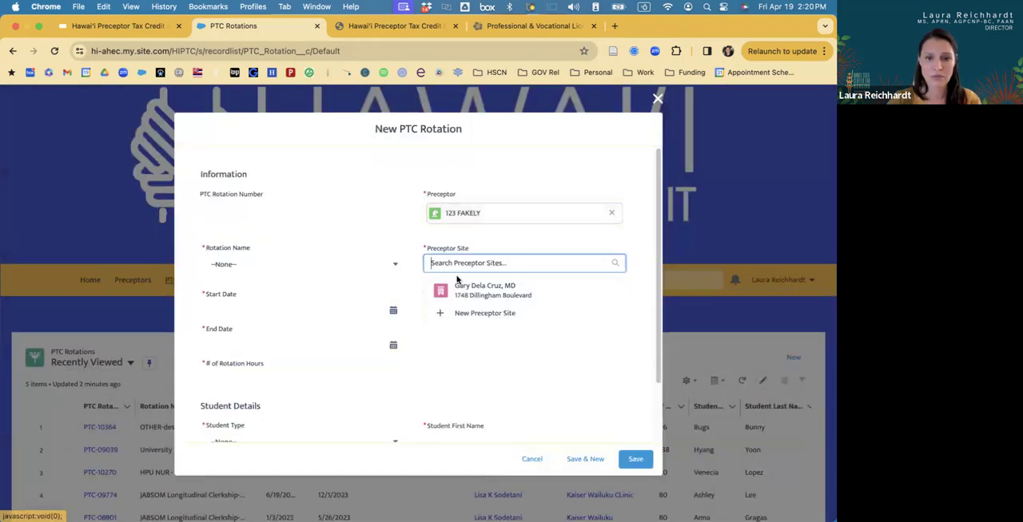
Search the preceptor sites for "acme" and select ACME Site 2 as the rotation's Preceptor Site.
{"action": "type", "text": "acem"}
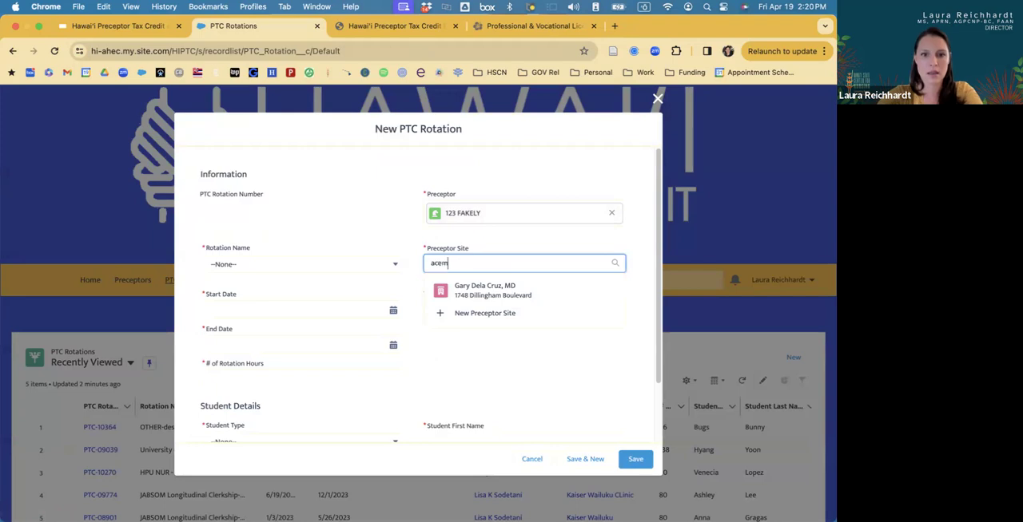
{"action": "key", "text": "BackSpace"}
{"action": "key", "text": "BackSpace"}
{"action": "type", "text": "me"}
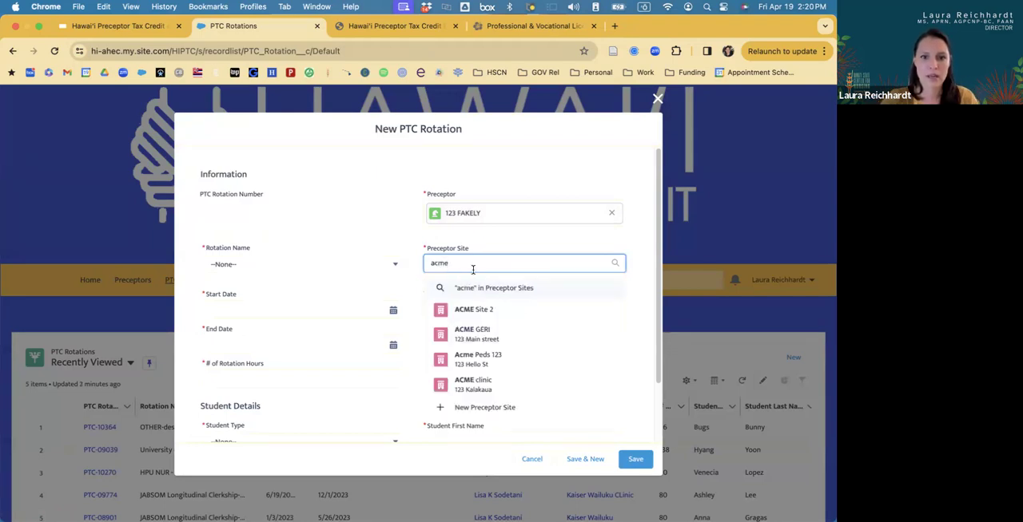
{"action": "left_click", "coordinate": [473, 309]}
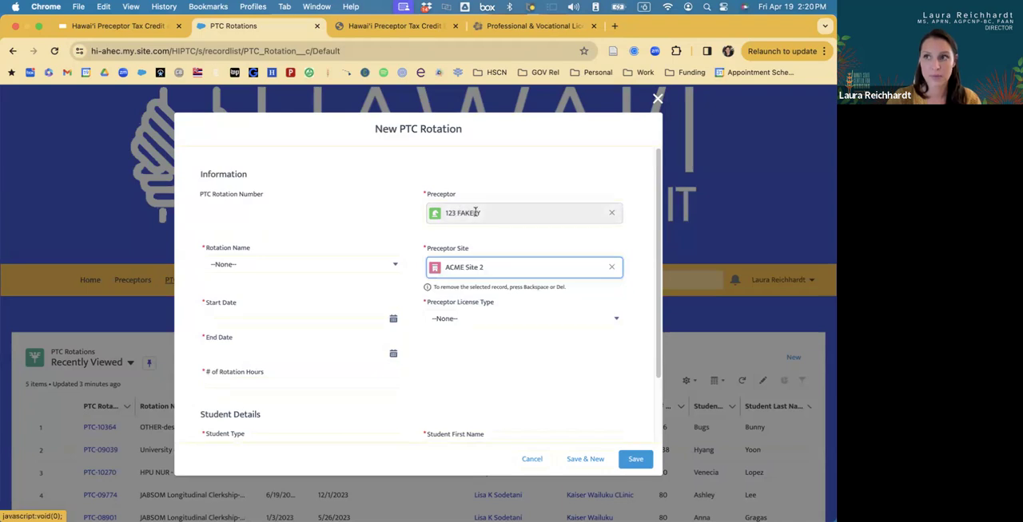
Set the Rotation Name of the new PTC rotation to OTHER-describe.
{"action": "left_click", "coordinate": [302, 266]}
{"action": "left_click", "coordinate": [302, 266]}
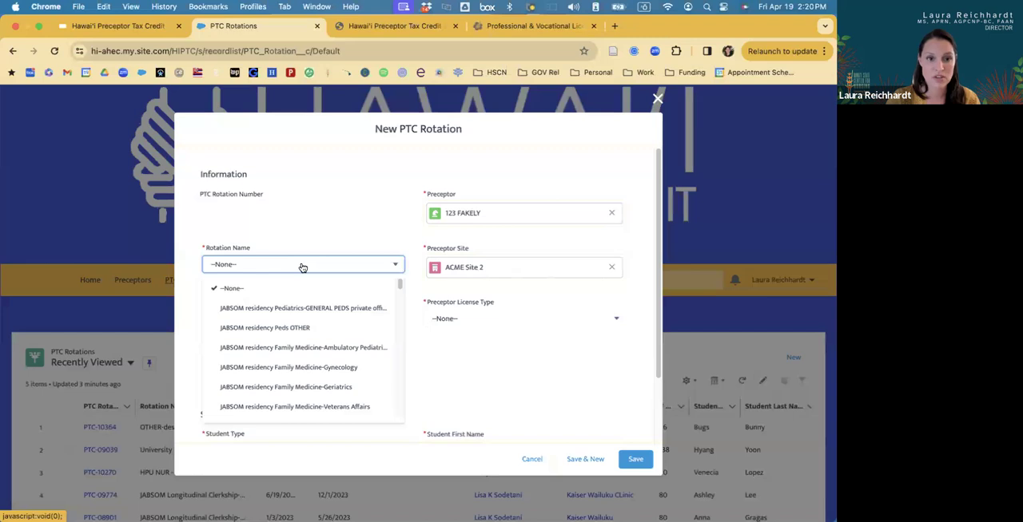
{"action": "scroll", "coordinate": [301, 337], "scroll_direction": "down", "scroll_amount": 5}
{"action": "scroll", "coordinate": [300, 337], "scroll_direction": "down", "scroll_amount": 15}
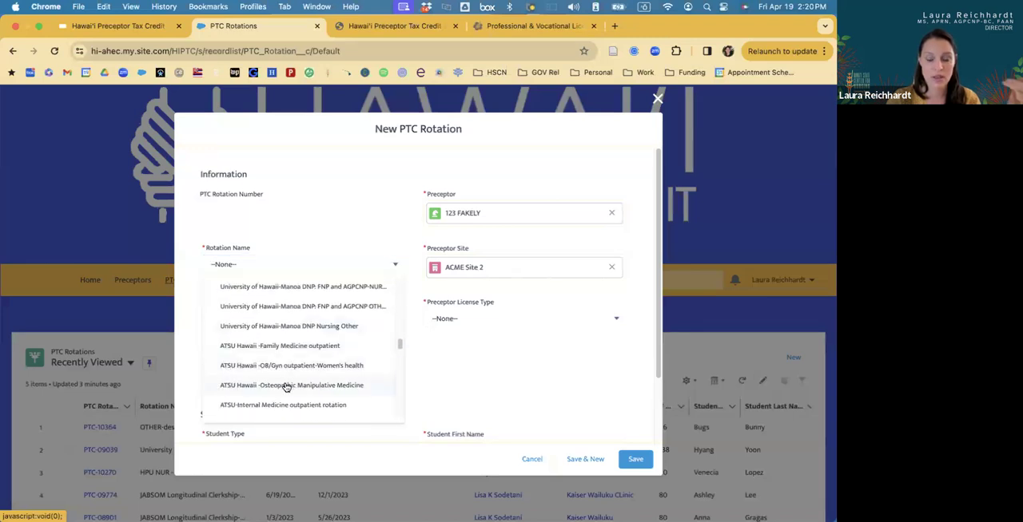
{"action": "left_click", "coordinate": [276, 409]}
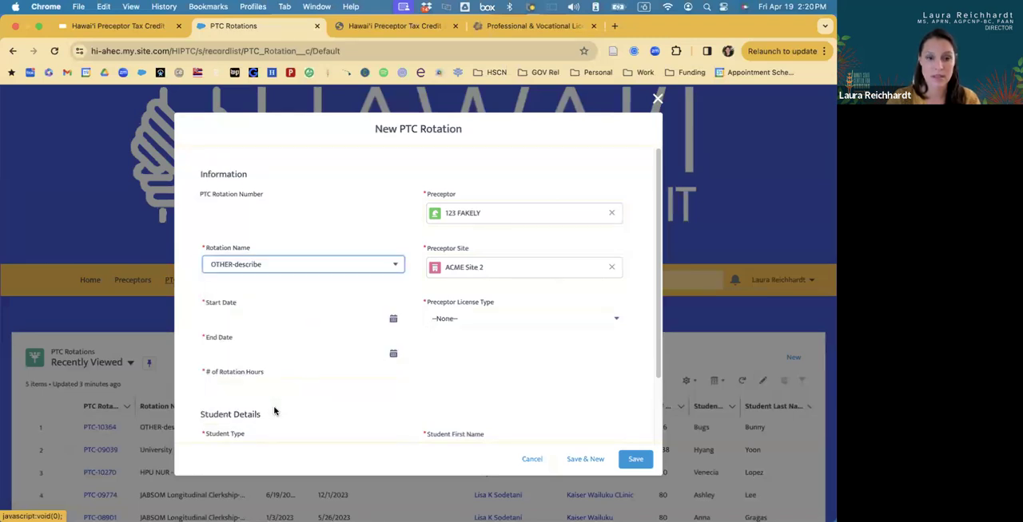
Set the rotation's Start Date to 1/1/2024 and its End Date to 12/1/2024.
{"action": "scroll", "coordinate": [258, 335], "scroll_direction": "down", "scroll_amount": 2}
{"action": "left_click", "coordinate": [245, 260]}
{"action": "type", "text": "1/1/2024"}
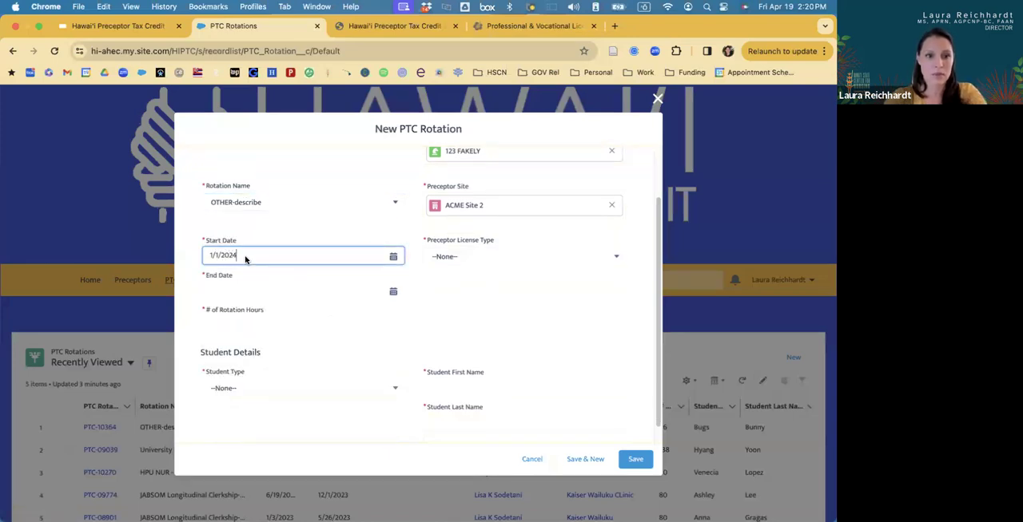
{"action": "left_click", "coordinate": [241, 292]}
{"action": "type", "text": "12/"}
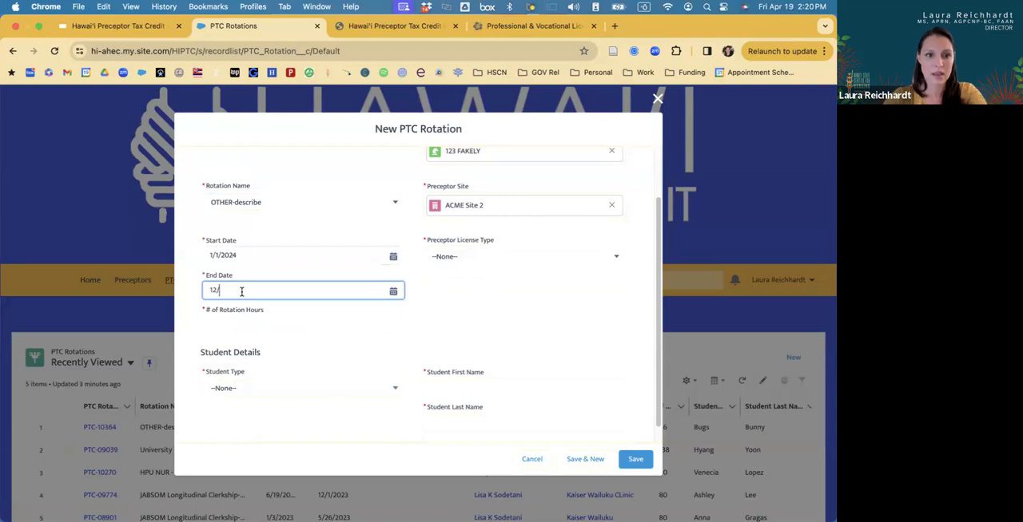
{"action": "type", "text": "1/2024"}
Set the Student Type to PharmD and enter the student's first and last name.
{"action": "left_click", "coordinate": [251, 382]}
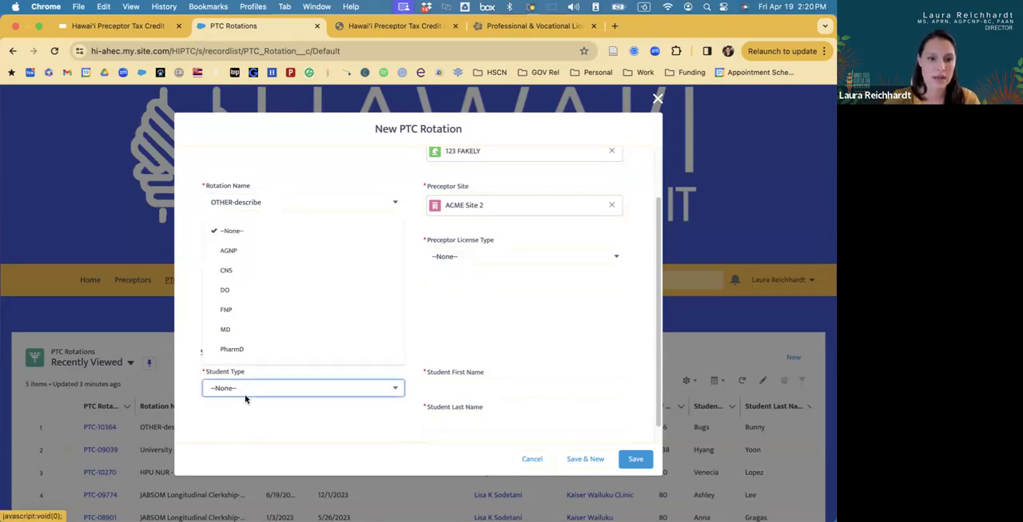
{"action": "left_click", "coordinate": [237, 353]}
{"action": "left_click", "coordinate": [443, 387]}
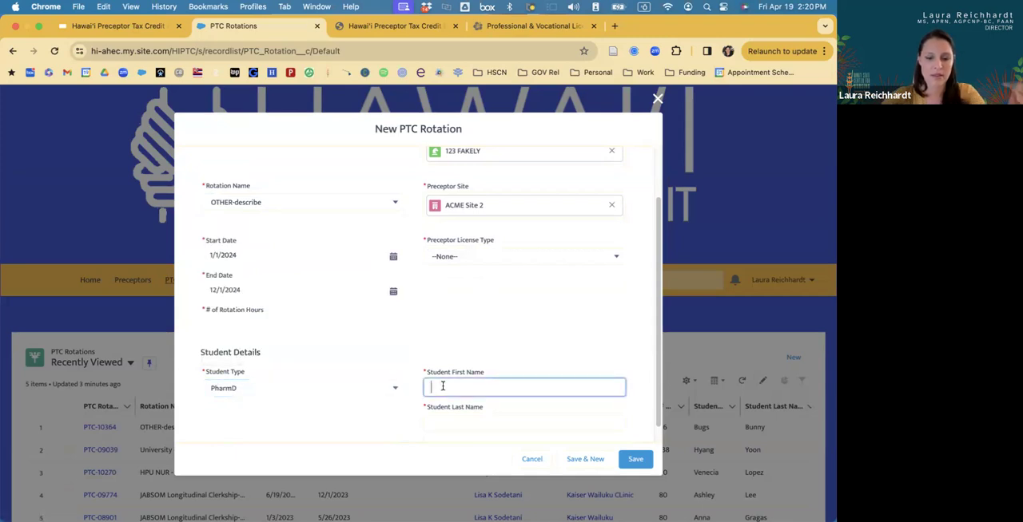
{"action": "type", "text": "George"}
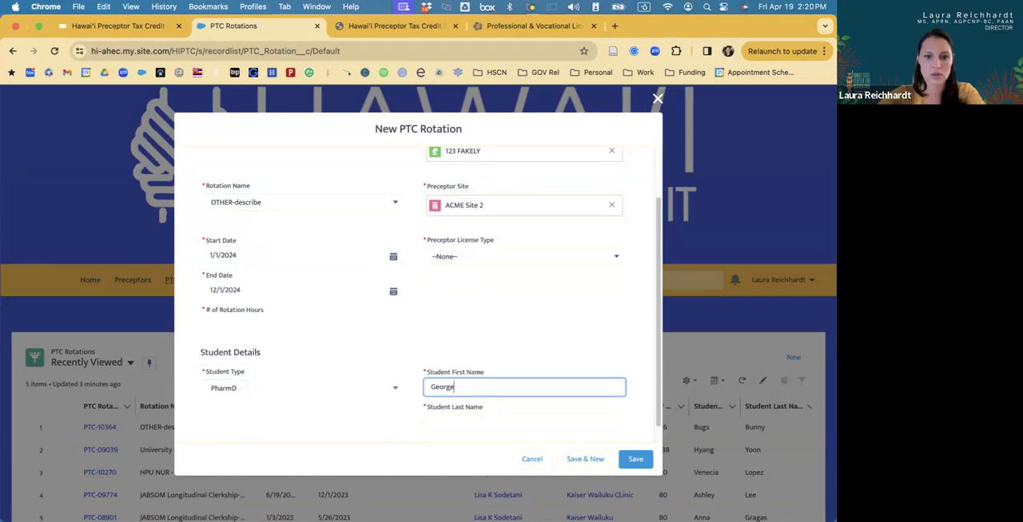
{"action": "left_click", "coordinate": [474, 422]}
{"action": "type", "text": "of the Jungle"}
Set the Preceptor License Type to DO and try to save the rotation.
{"action": "left_click", "coordinate": [450, 240]}
{"action": "left_click", "coordinate": [460, 306]}
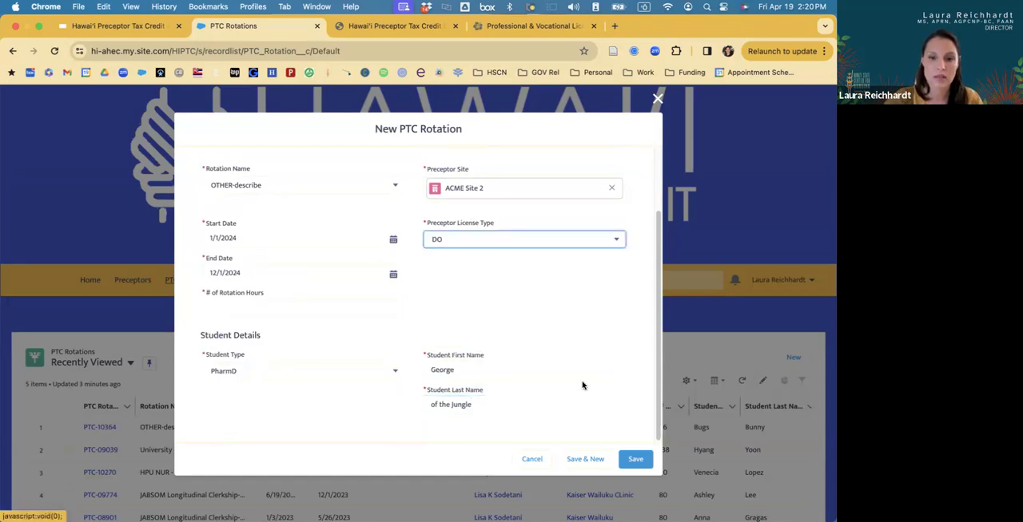
{"action": "left_click", "coordinate": [634, 461]}
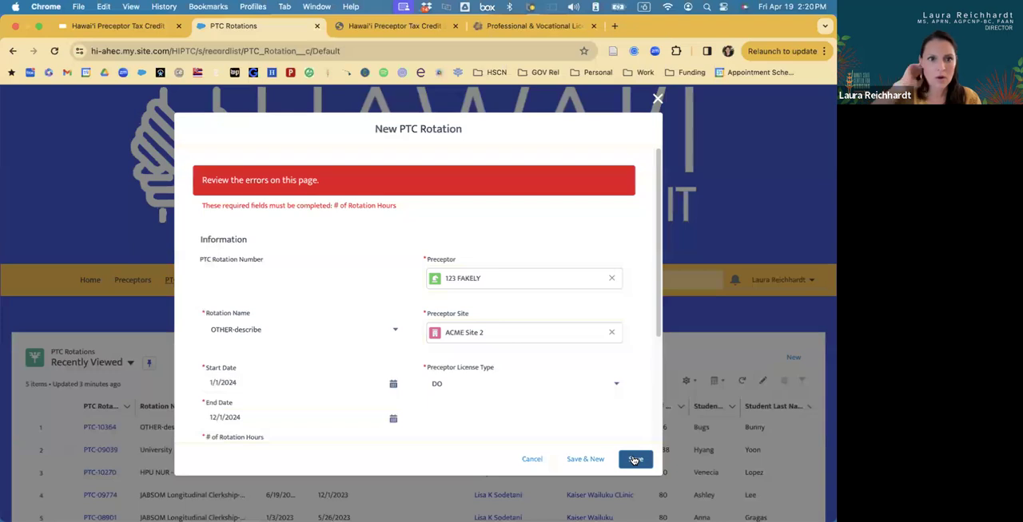
Set the # of Rotation Hours to 90 and save the new PTC rotation.
{"action": "scroll", "coordinate": [503, 365], "scroll_direction": "down", "scroll_amount": 2}
{"action": "scroll", "coordinate": [503, 366], "scroll_direction": "down", "scroll_amount": 2}
{"action": "left_click", "coordinate": [286, 318]}
{"action": "type", "text": "90"}
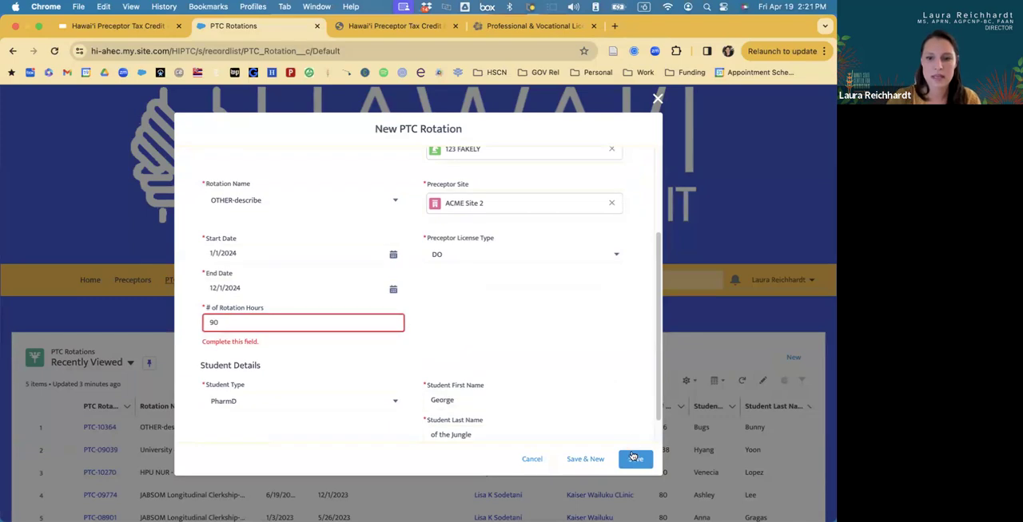
{"action": "left_click", "coordinate": [633, 460]}
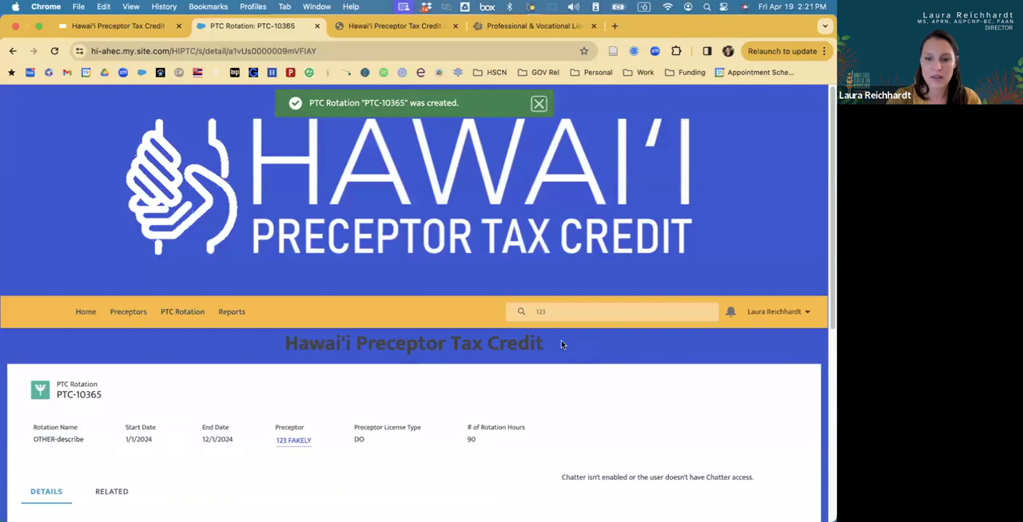
Look over the saved rotation and the Preceptors list, then return to the PTC Rotations list.
{"action": "scroll", "coordinate": [562, 346], "scroll_direction": "down", "scroll_amount": 1}
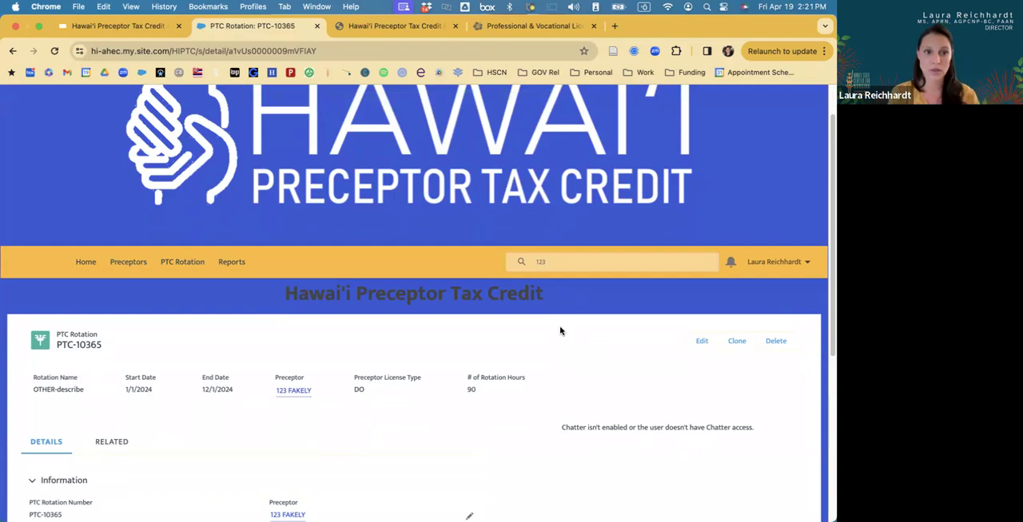
{"action": "left_click", "coordinate": [129, 262]}
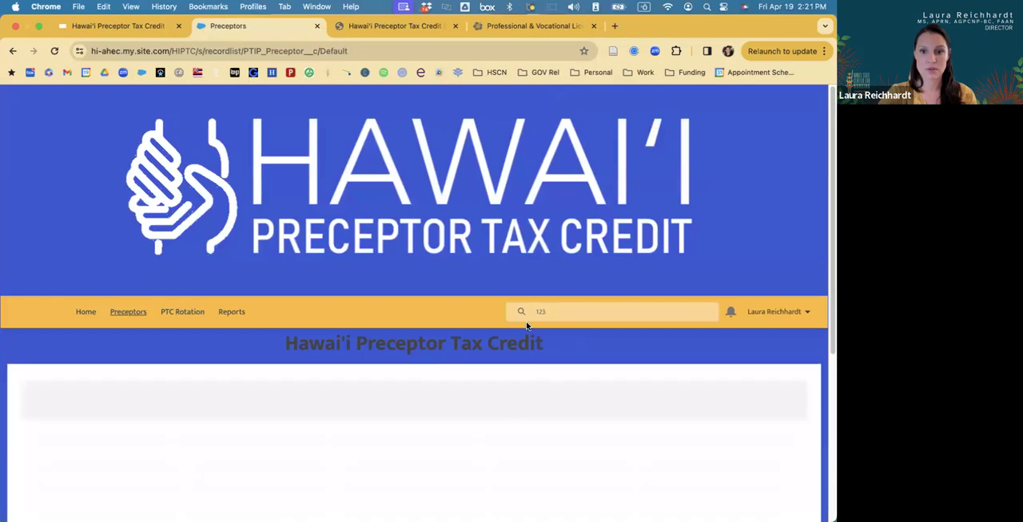
{"action": "scroll", "coordinate": [574, 398], "scroll_direction": "down", "scroll_amount": 1}
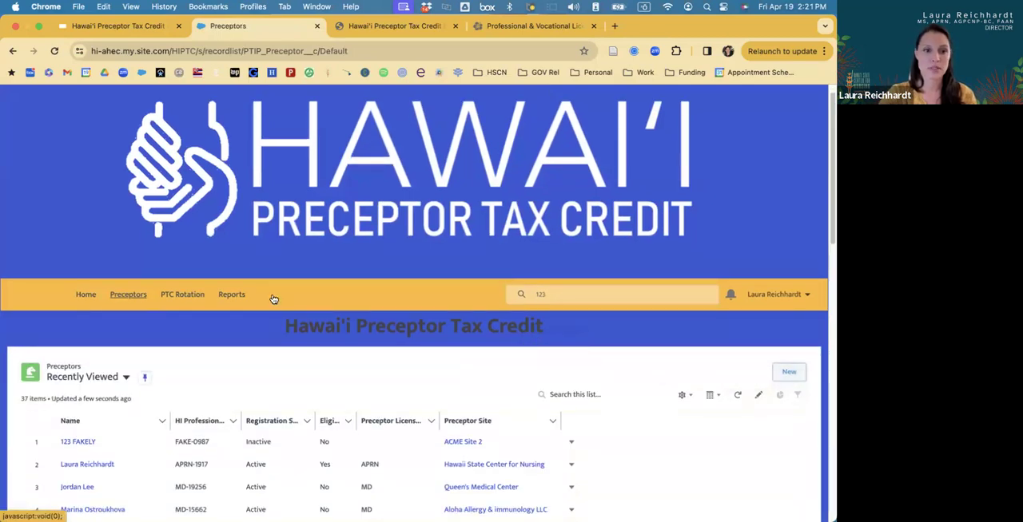
{"action": "left_click", "coordinate": [182, 295]}
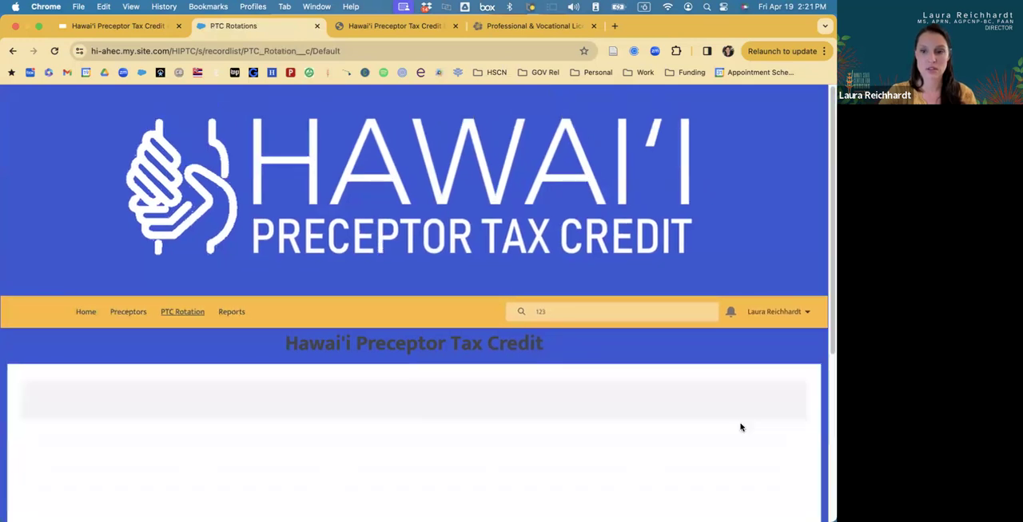
{"action": "scroll", "coordinate": [740, 427], "scroll_direction": "down", "scroll_amount": 1}
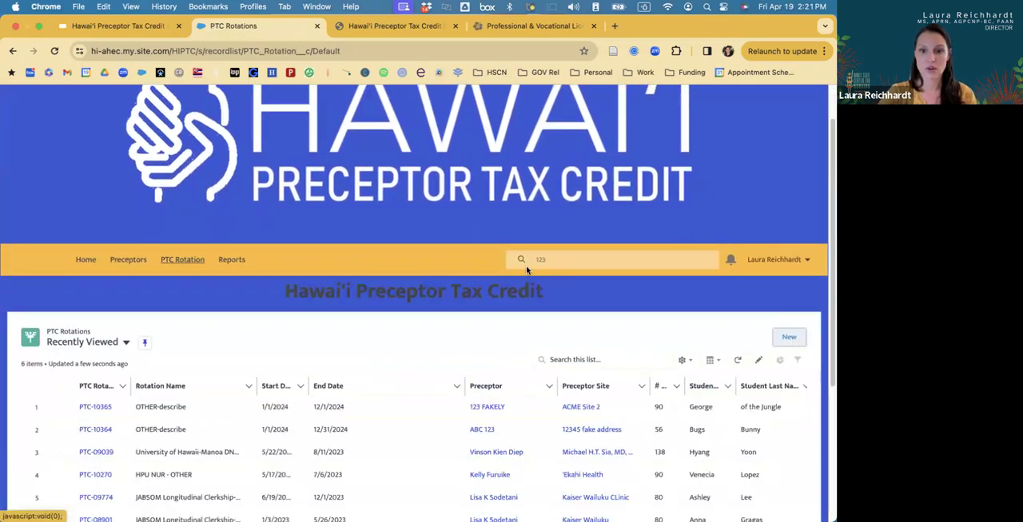
Open the New Preceptor form from a new PTC rotation and check the Formstack preceptor registration form before returning to the portal.
{"action": "left_click", "coordinate": [793, 337]}
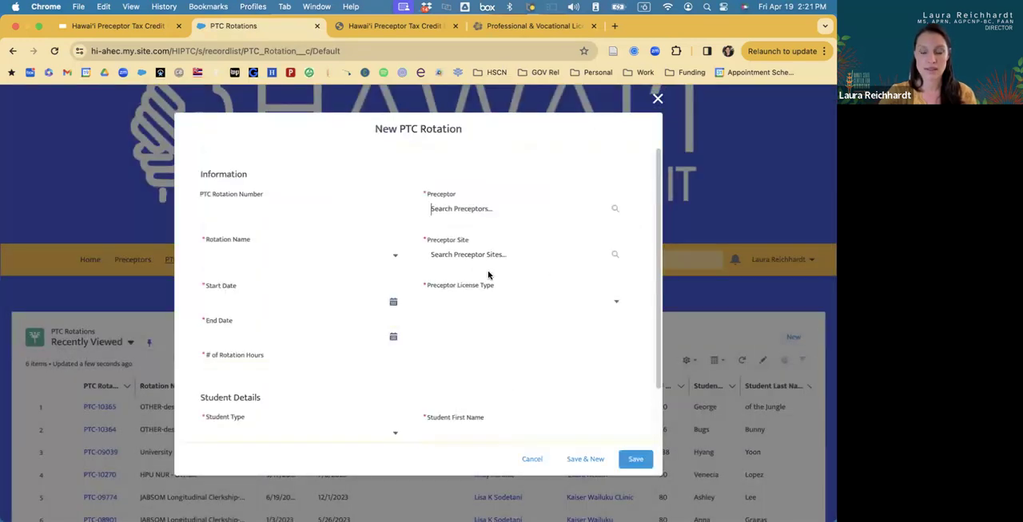
{"action": "left_click", "coordinate": [495, 211]}
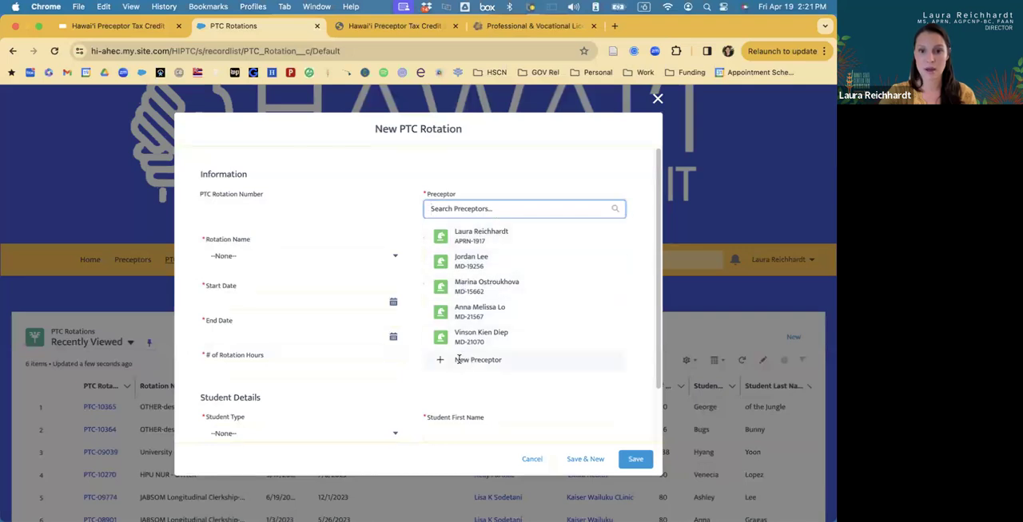
{"action": "left_click", "coordinate": [369, 191]}
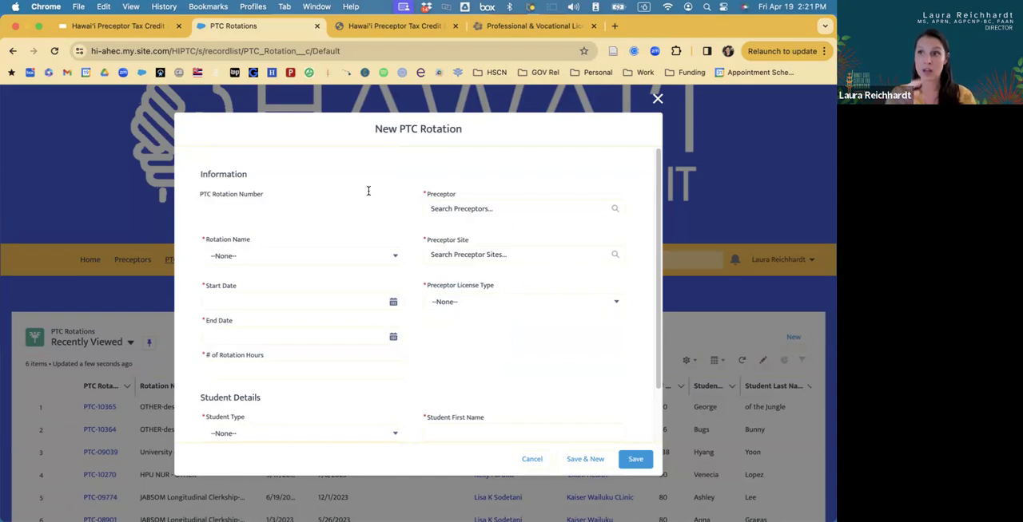
{"action": "left_click", "coordinate": [485, 208]}
{"action": "left_click", "coordinate": [472, 360]}
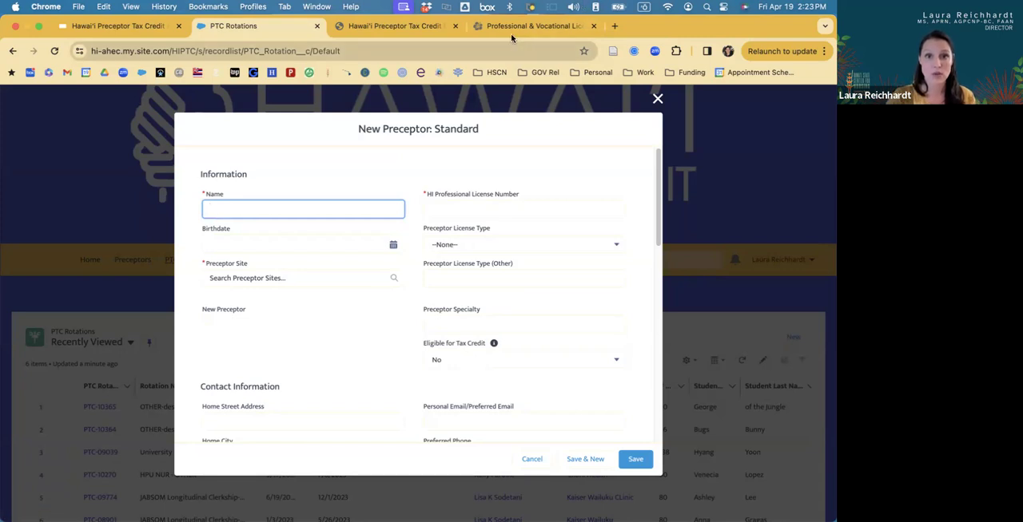
{"action": "left_click", "coordinate": [410, 26]}
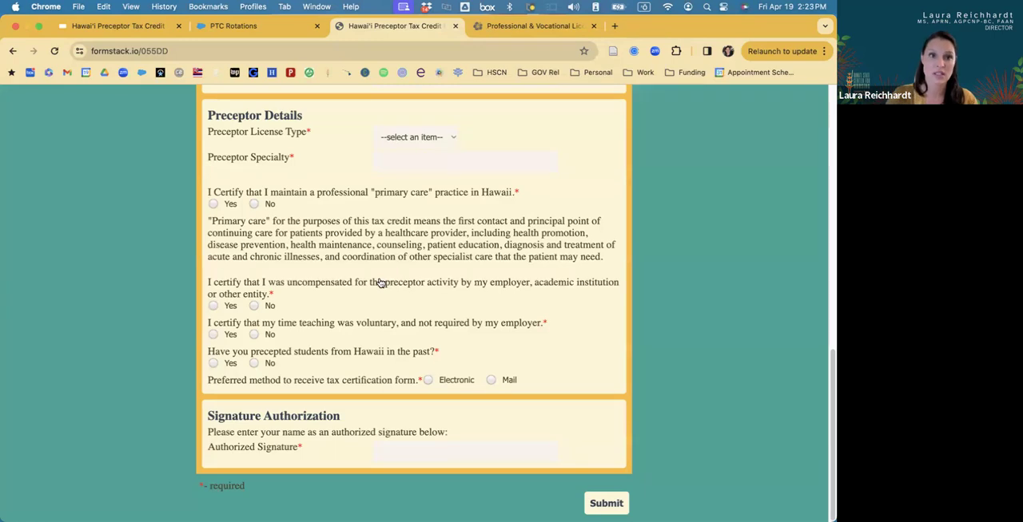
{"action": "left_click", "coordinate": [237, 26]}
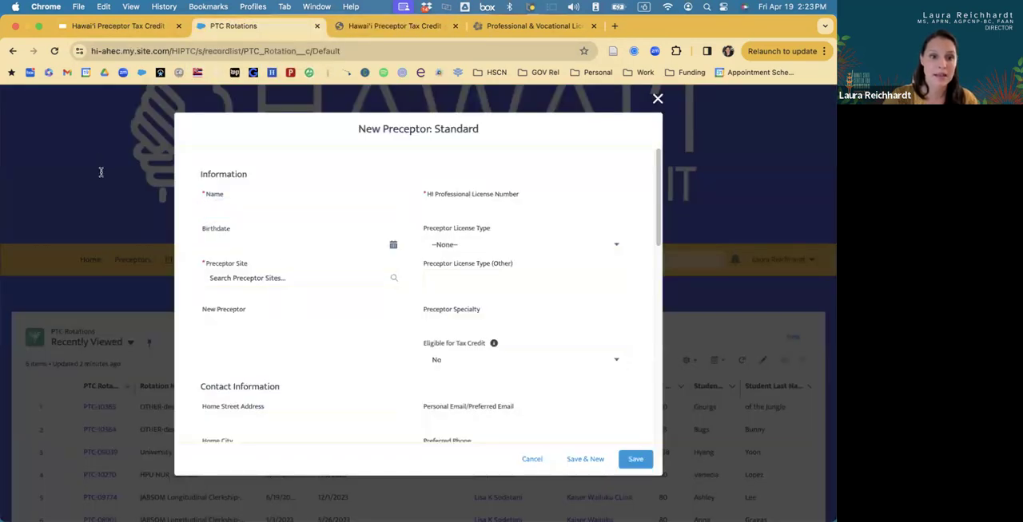
Close the New Preceptor and New PTC Rotation forms without saving and open the preceptor record linked to the newest rotation.
{"action": "left_click", "coordinate": [657, 98]}
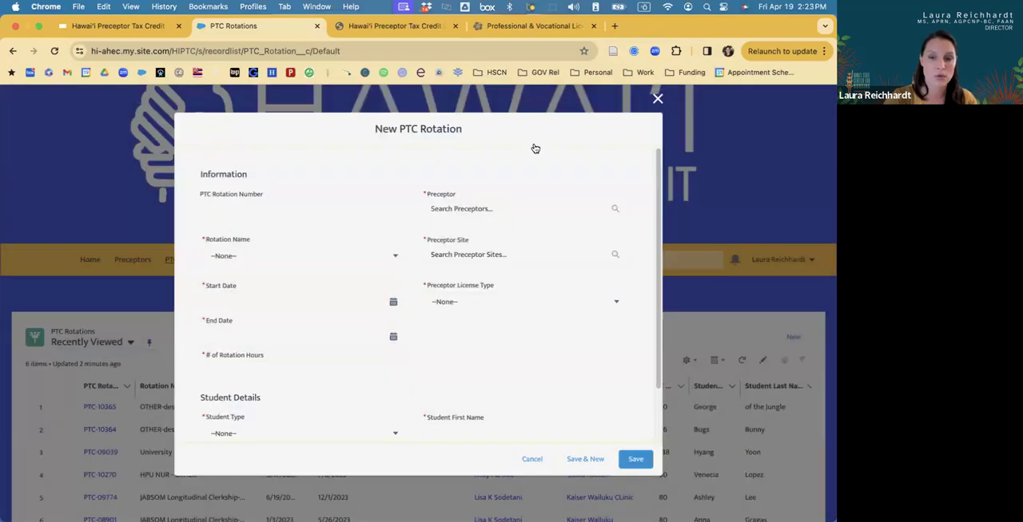
{"action": "left_click", "coordinate": [657, 99]}
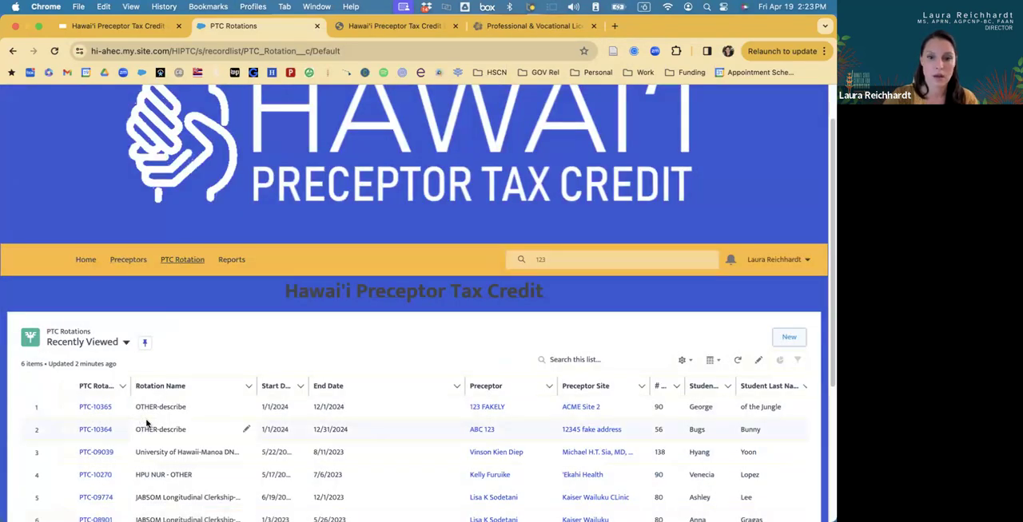
{"action": "left_click", "coordinate": [483, 408]}
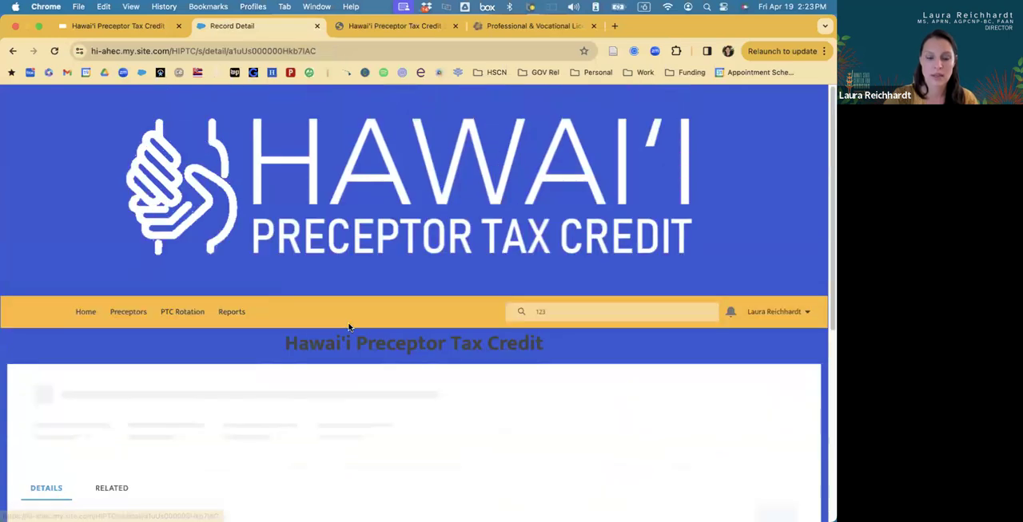
Look over the preceptor record's contact and registration information, highlighting the Registration Status field.
{"action": "scroll", "coordinate": [349, 327], "scroll_direction": "down", "scroll_amount": 10}
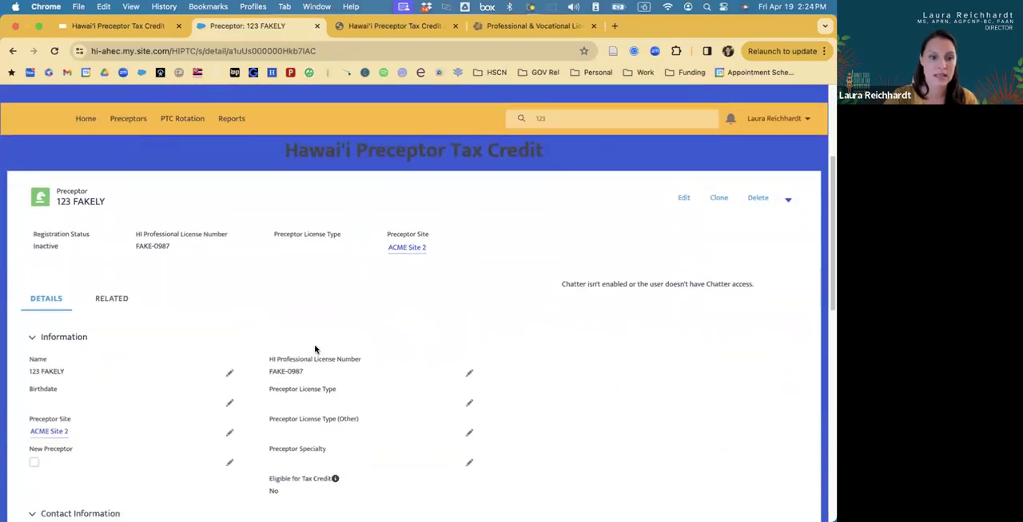
{"action": "scroll", "coordinate": [315, 349], "scroll_direction": "down", "scroll_amount": 1}
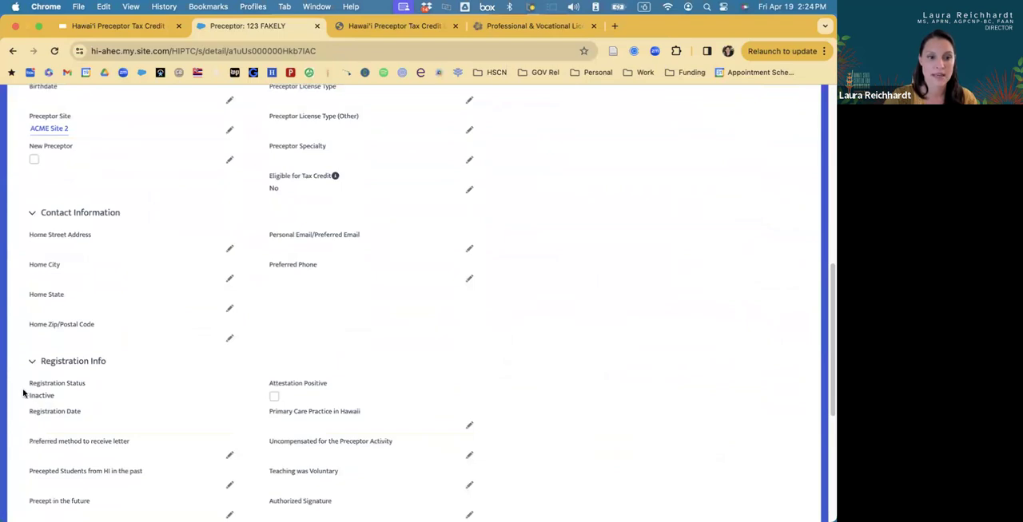
{"action": "left_click_drag", "start_coordinate": [24, 384], "coordinate": [79, 402]}
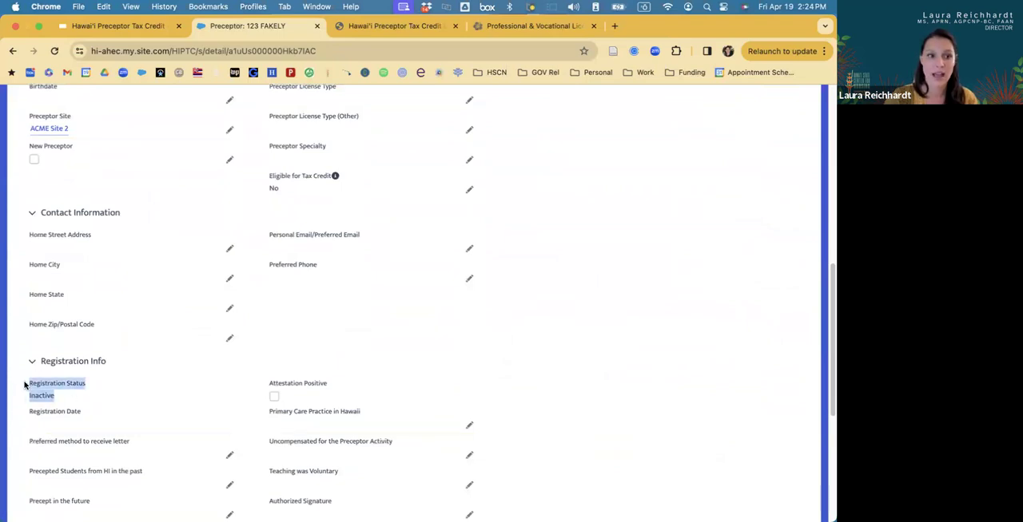
{"action": "scroll", "coordinate": [25, 386], "scroll_direction": "down", "scroll_amount": 2}
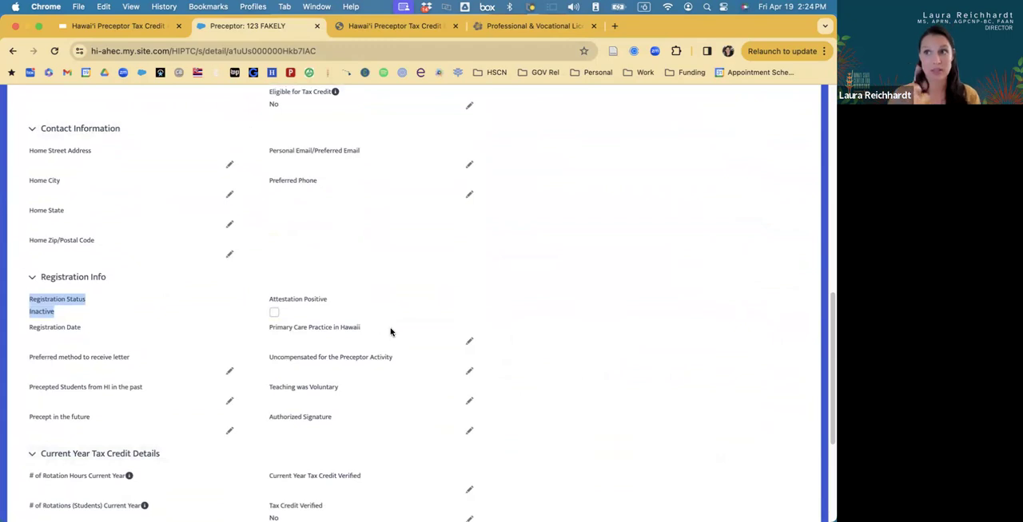
{"action": "scroll", "coordinate": [390, 260], "scroll_direction": "up", "scroll_amount": 5}
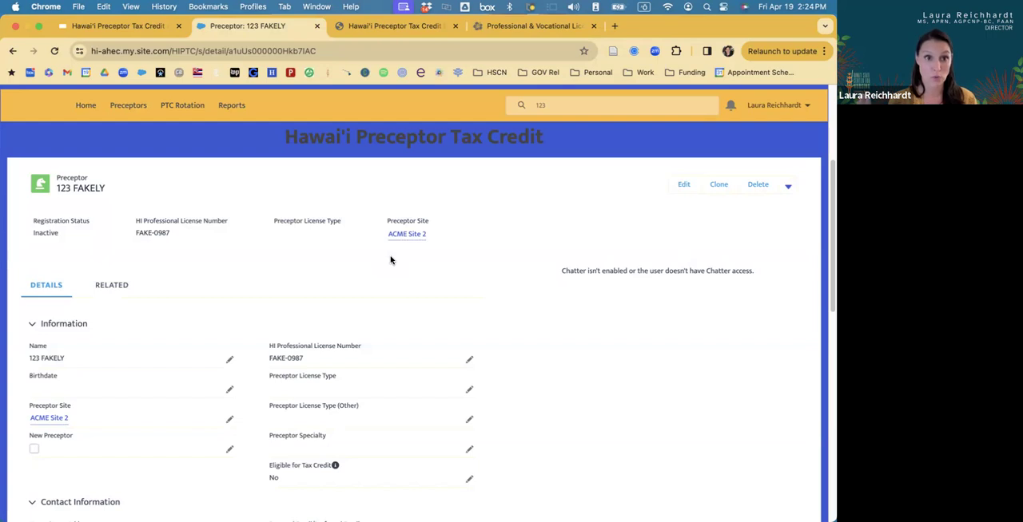
Switch to the Google Slides deck, show the "How to Duplicate a Preceptor's Rotations" slide, and return to the preceptor record.
{"action": "left_click", "coordinate": [124, 27]}
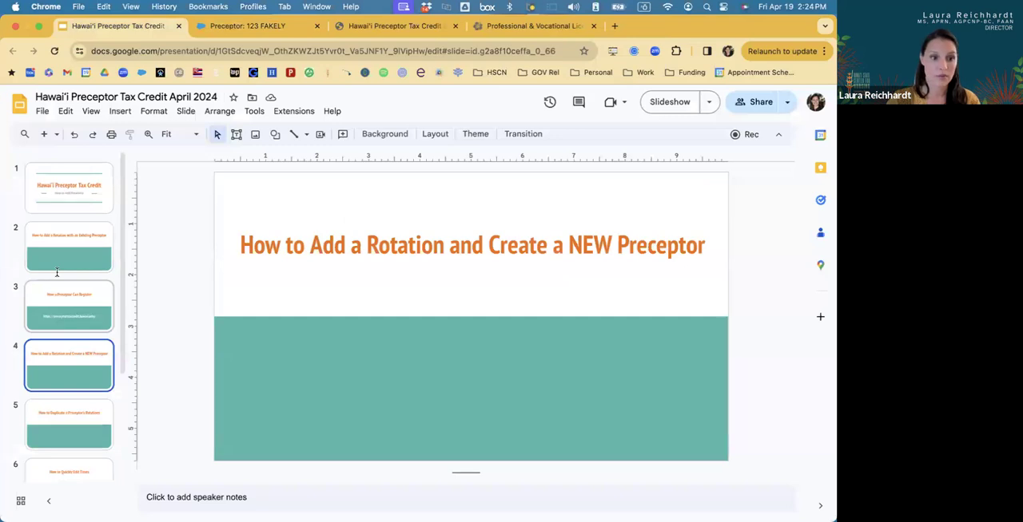
{"action": "scroll", "coordinate": [58, 344], "scroll_direction": "down", "scroll_amount": 1}
{"action": "left_click", "coordinate": [60, 401]}
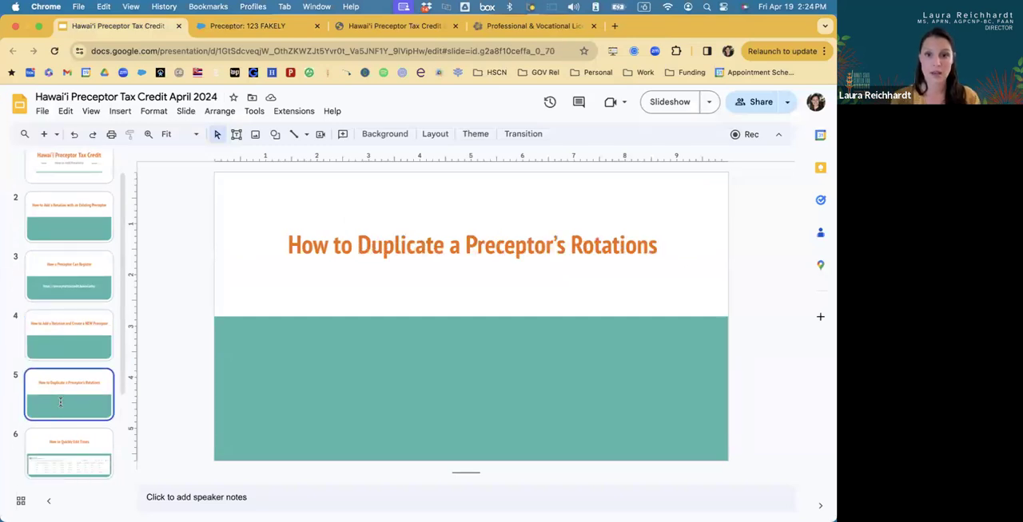
{"action": "left_click", "coordinate": [232, 27]}
{"action": "scroll", "coordinate": [307, 212], "scroll_direction": "down", "scroll_amount": 1}
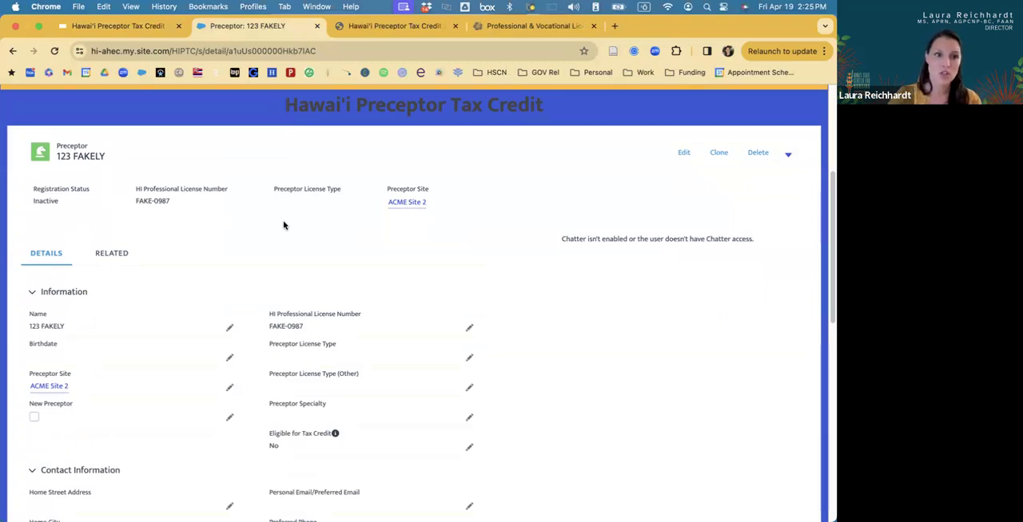
{"action": "scroll", "coordinate": [284, 230], "scroll_direction": "up", "scroll_amount": 1}
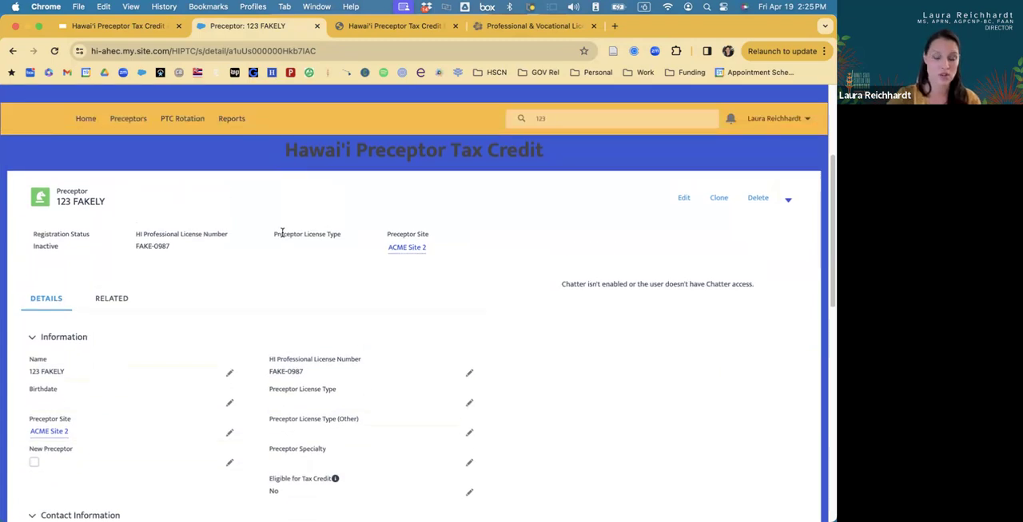
{"action": "scroll", "coordinate": [282, 232], "scroll_direction": "down", "scroll_amount": 1}
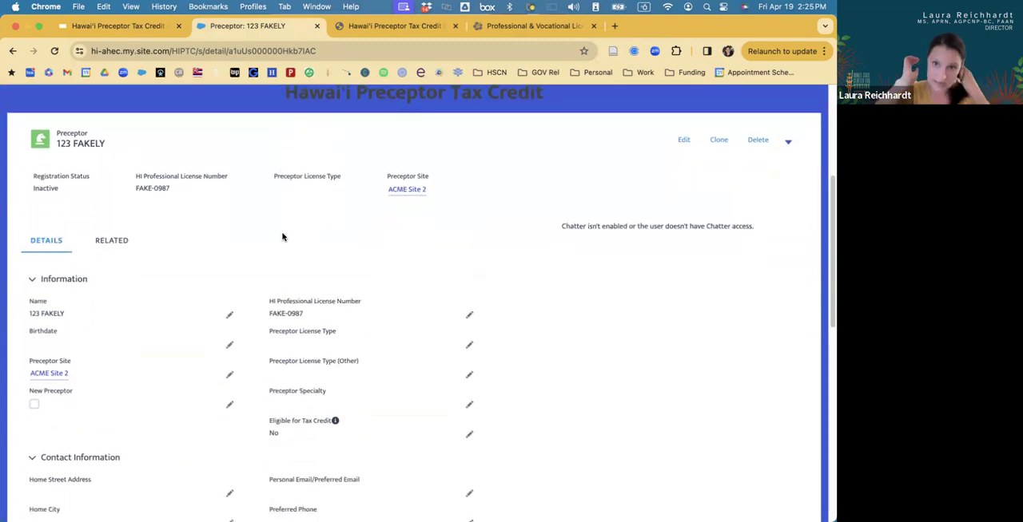
{"action": "scroll", "coordinate": [647, 187], "scroll_direction": "up", "scroll_amount": 1}
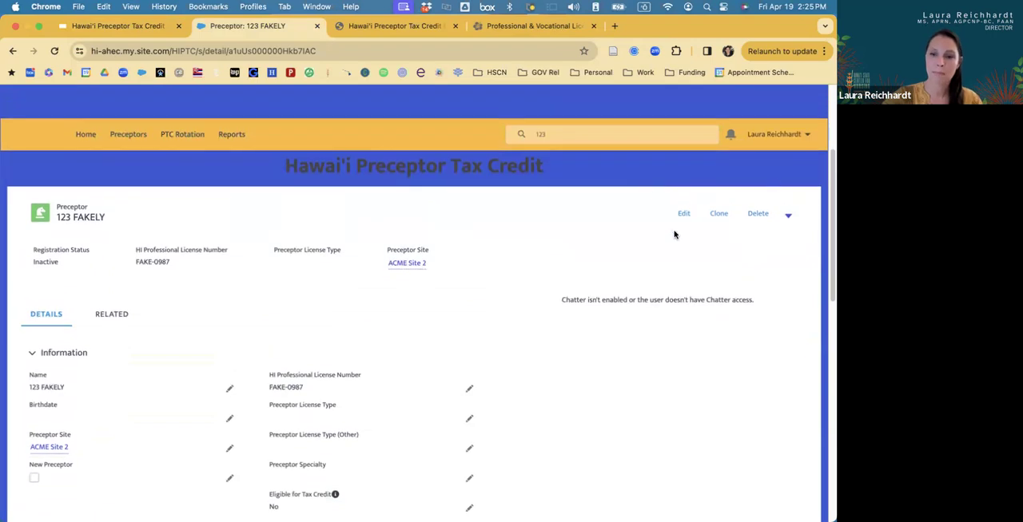
{"action": "left_click", "coordinate": [717, 220]}
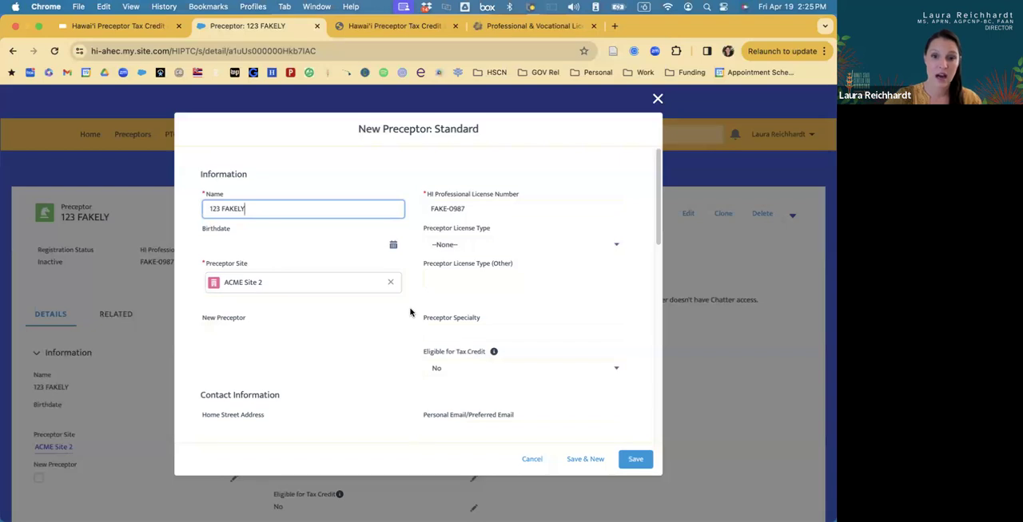
{"action": "scroll", "coordinate": [410, 312], "scroll_direction": "down", "scroll_amount": 2}
{"action": "scroll", "coordinate": [410, 312], "scroll_direction": "down", "scroll_amount": 5}
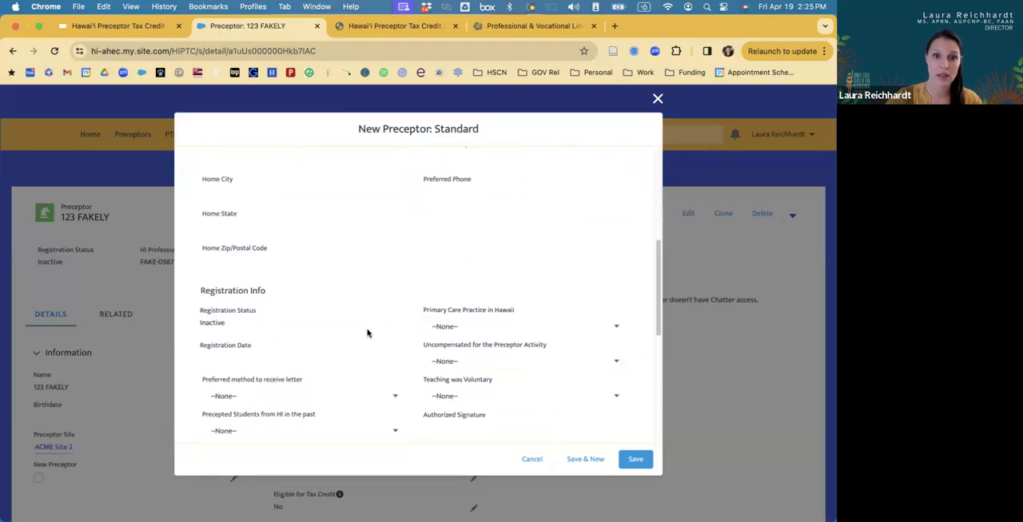
{"action": "scroll", "coordinate": [367, 334], "scroll_direction": "down", "scroll_amount": 3}
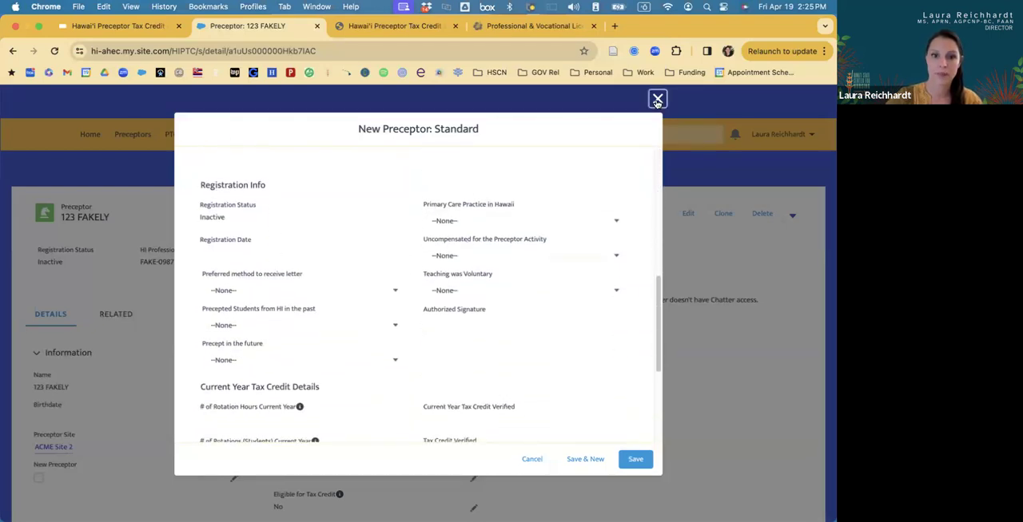
{"action": "left_click", "coordinate": [656, 99]}
Open the newest ACME Site 2 rotation record from the PTC Rotations list.
{"action": "left_click", "coordinate": [183, 136]}
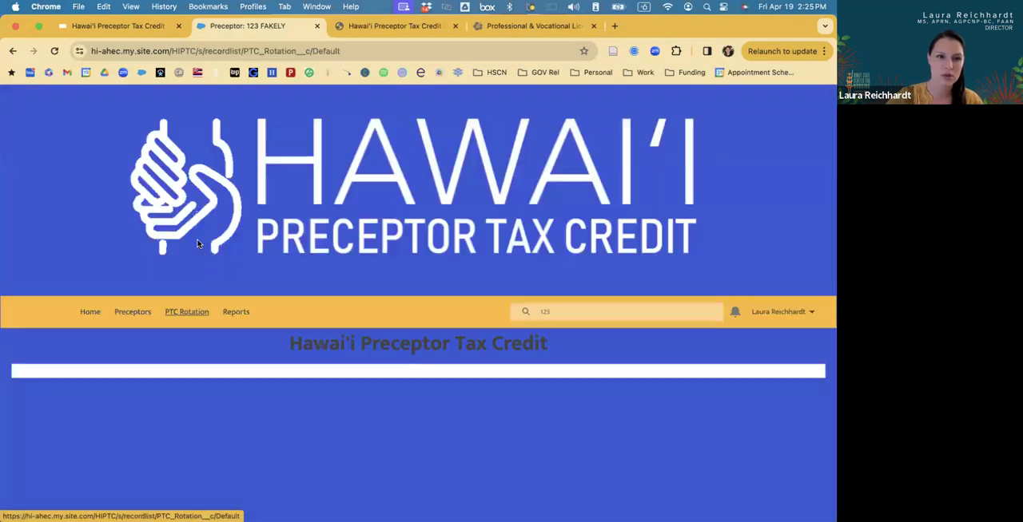
{"action": "scroll", "coordinate": [256, 277], "scroll_direction": "down", "scroll_amount": 4}
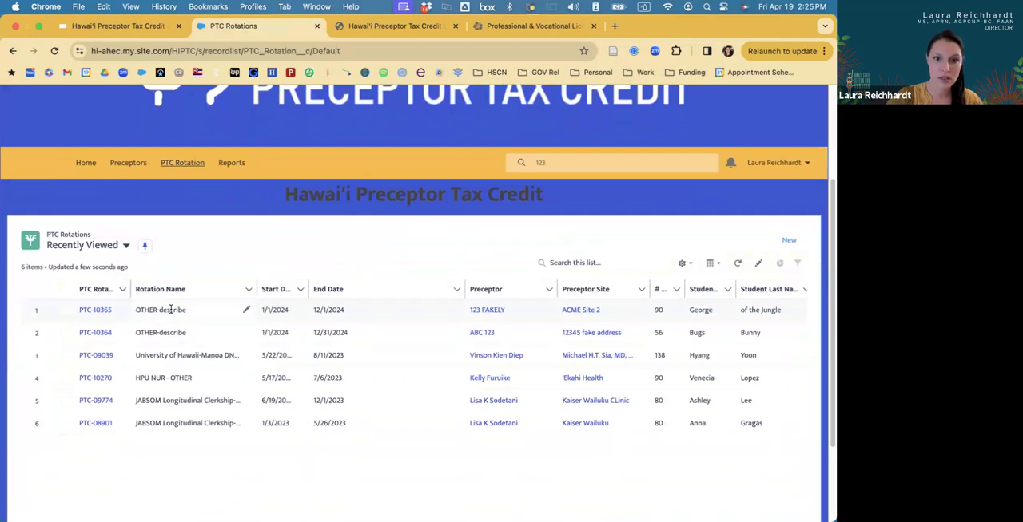
{"action": "left_click", "coordinate": [95, 311]}
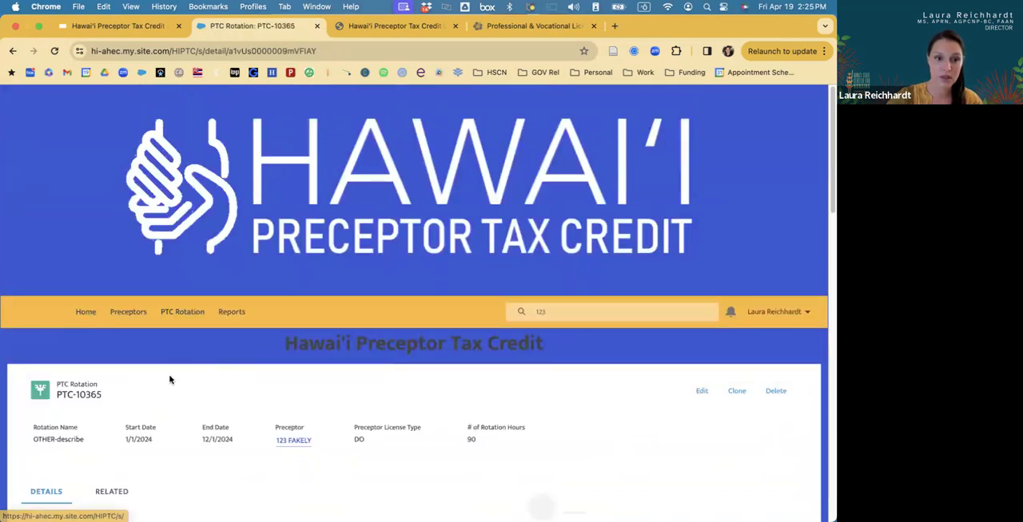
{"action": "scroll", "coordinate": [156, 359], "scroll_direction": "down", "scroll_amount": 1}
{"action": "left_click", "coordinate": [173, 268]}
{"action": "scroll", "coordinate": [164, 287], "scroll_direction": "down", "scroll_amount": 2}
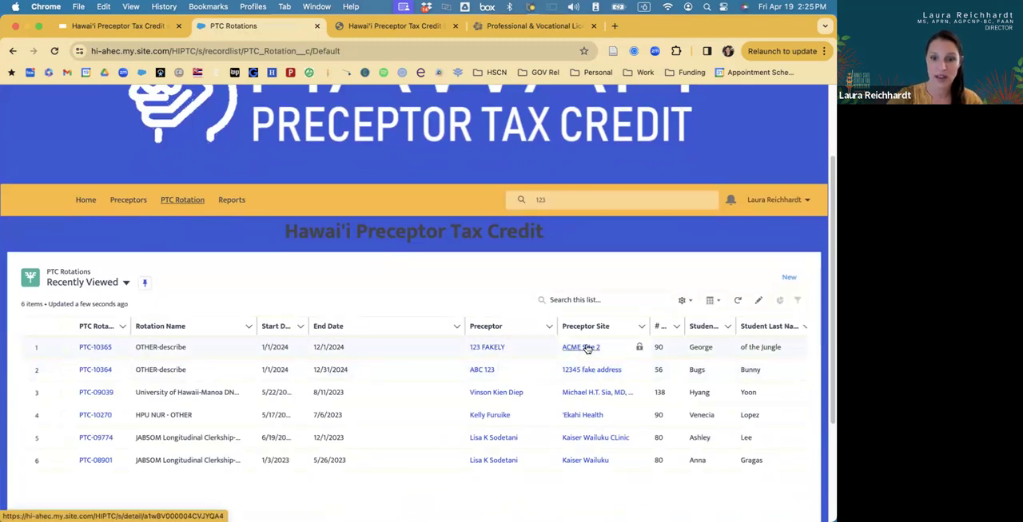
{"action": "left_click", "coordinate": [90, 348]}
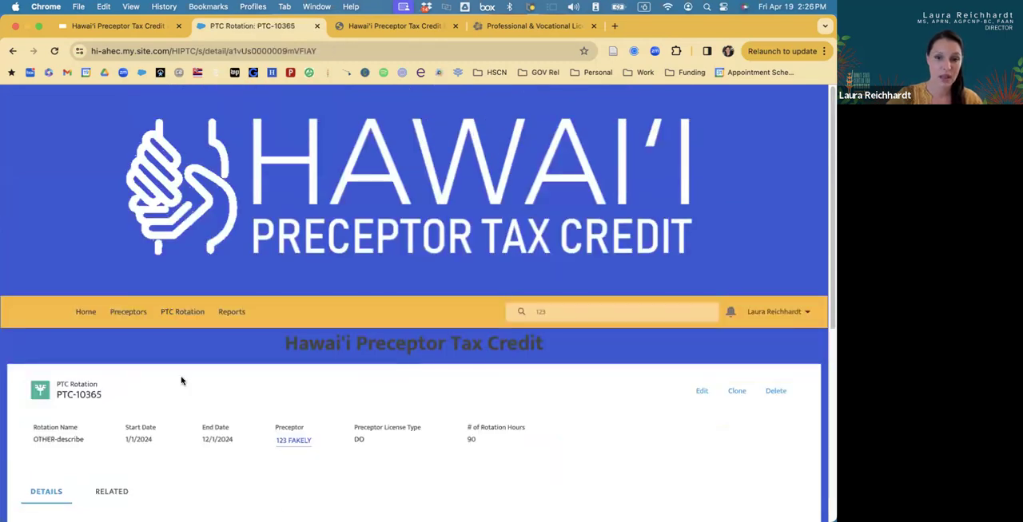
Clone this PTC rotation, replace the student's first and last names with a new student's, and save it.
{"action": "scroll", "coordinate": [179, 381], "scroll_direction": "down", "scroll_amount": 5}
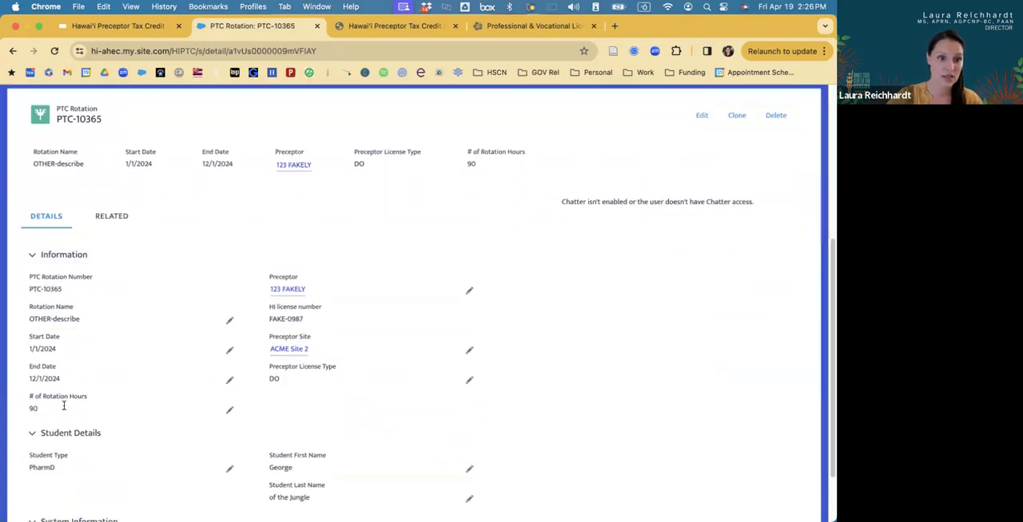
{"action": "scroll", "coordinate": [105, 415], "scroll_direction": "down", "scroll_amount": 2}
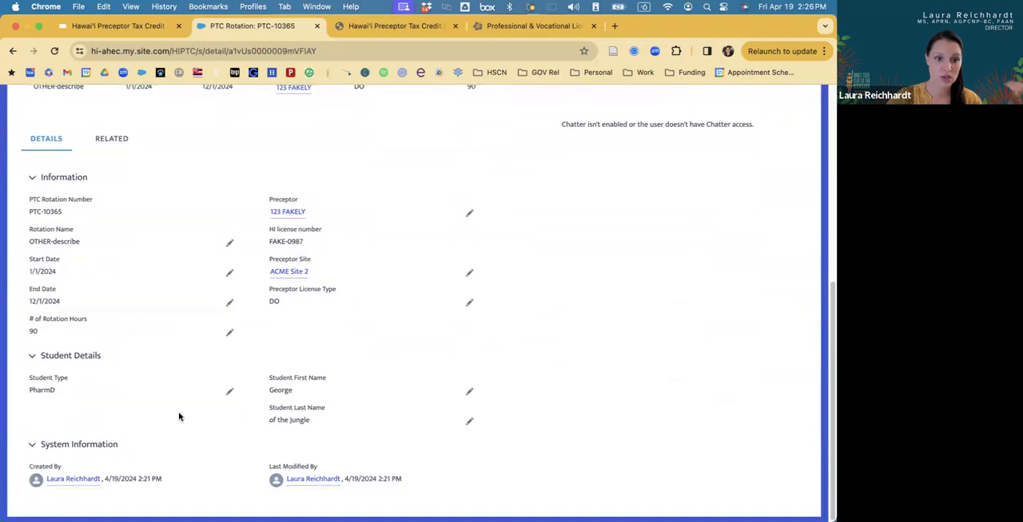
{"action": "scroll", "coordinate": [179, 416], "scroll_direction": "up", "scroll_amount": 2}
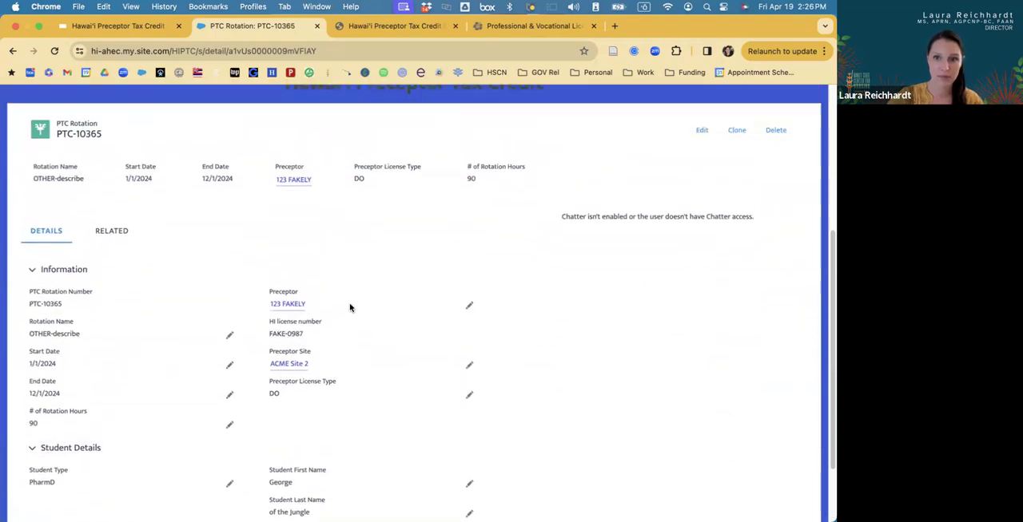
{"action": "scroll", "coordinate": [349, 307], "scroll_direction": "up", "scroll_amount": 1}
{"action": "left_click", "coordinate": [718, 155]}
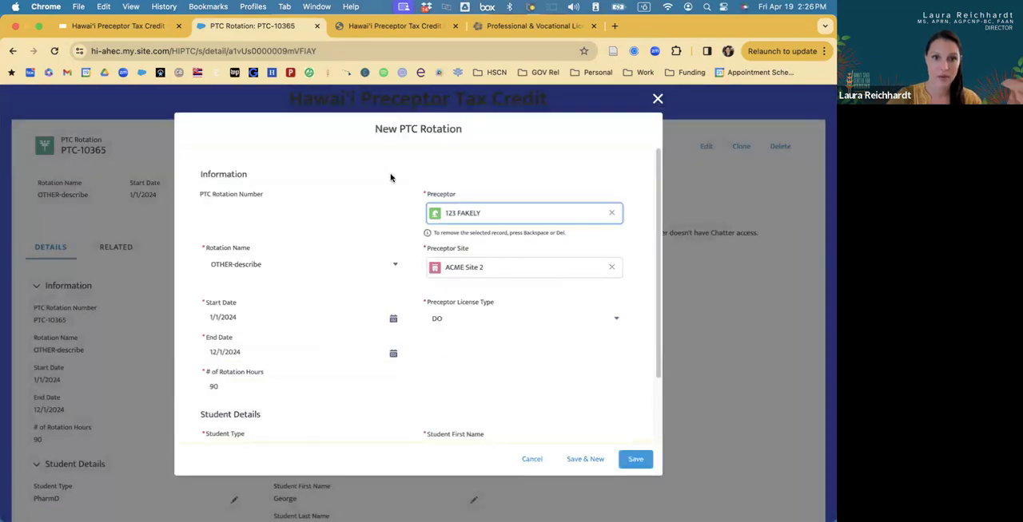
{"action": "scroll", "coordinate": [355, 224], "scroll_direction": "down", "scroll_amount": 2}
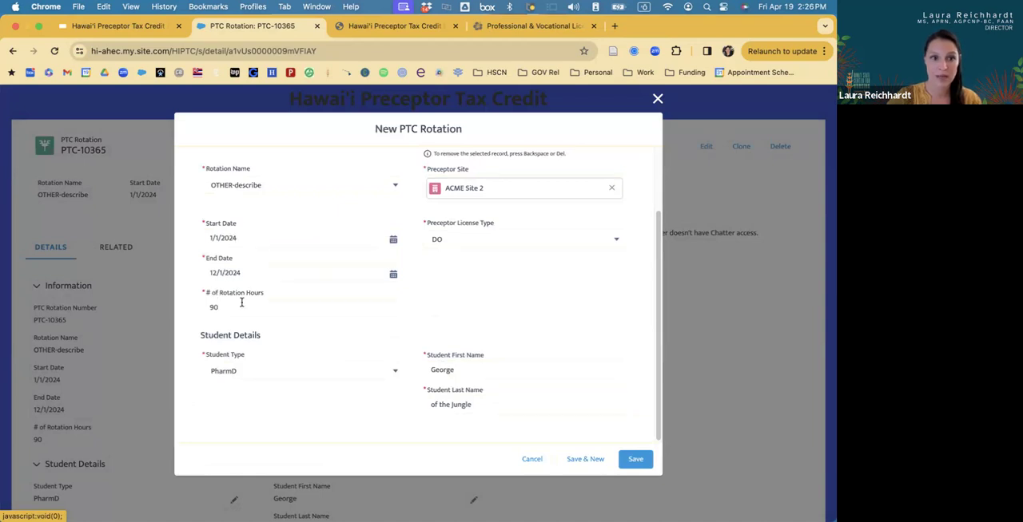
{"action": "double_click", "coordinate": [462, 370]}
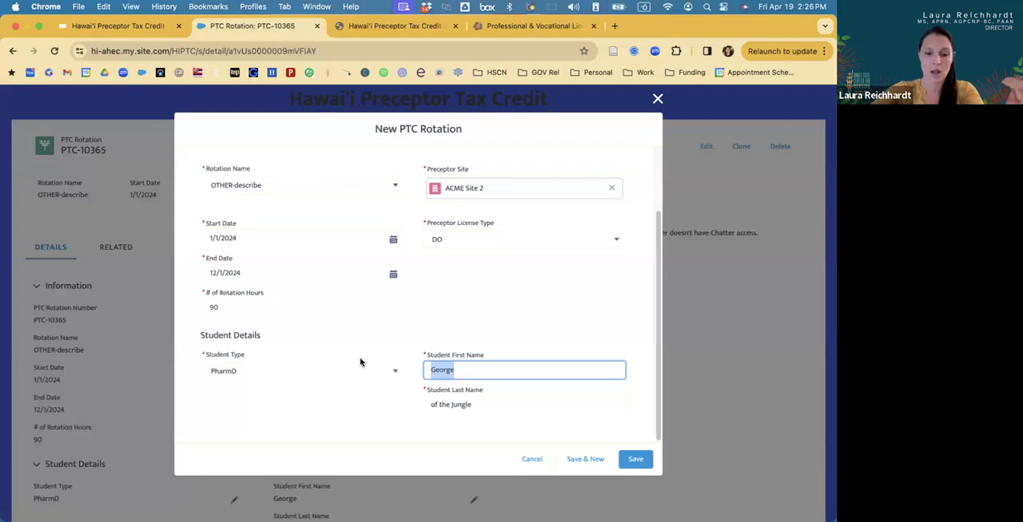
{"action": "type", "text": "Spider"}
{"action": "triple_click", "coordinate": [494, 404]}
{"action": "type", "text": "Man"}
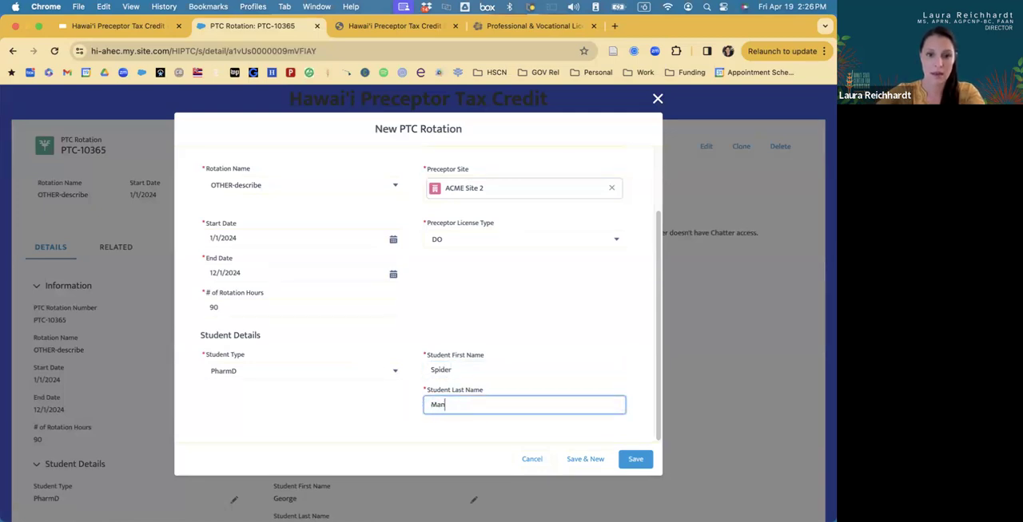
{"action": "left_click", "coordinate": [635, 461]}
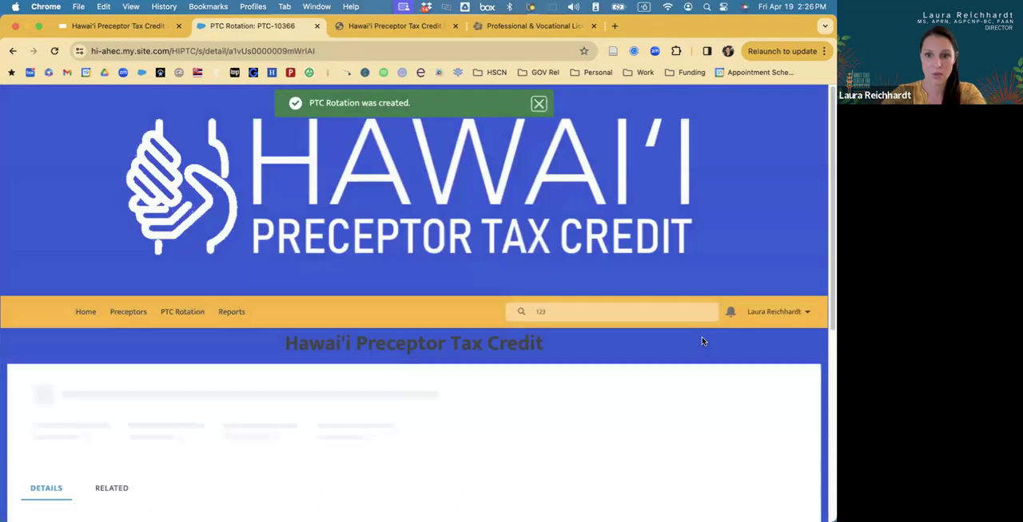
Clone the newly created rotation, change only the student's first name, and save the duplicate.
{"action": "left_click", "coordinate": [737, 275]}
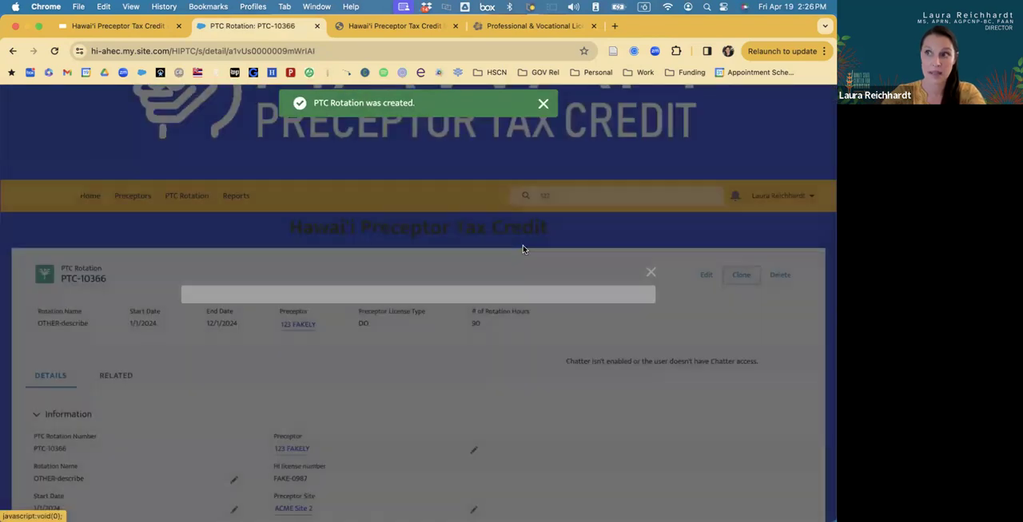
{"action": "scroll", "coordinate": [338, 304], "scroll_direction": "down", "scroll_amount": 1}
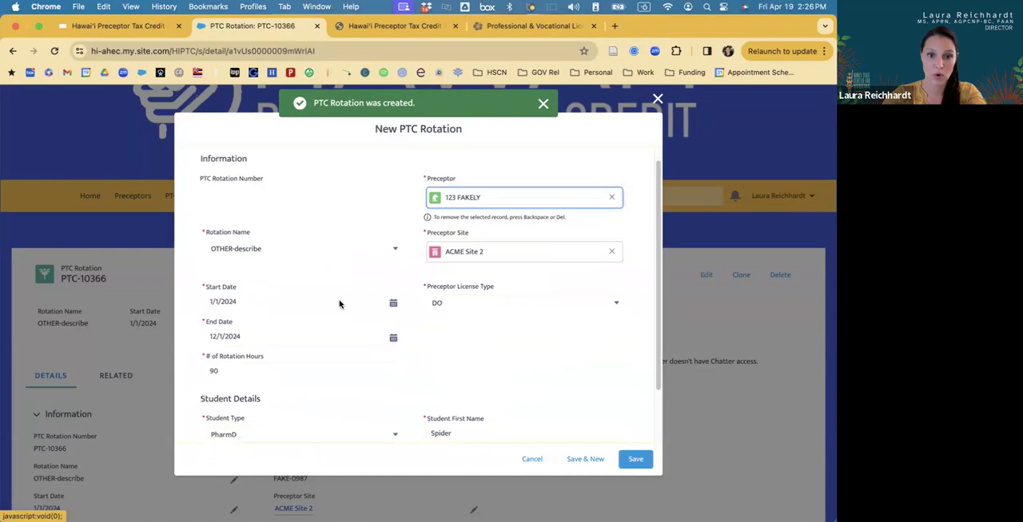
{"action": "scroll", "coordinate": [339, 304], "scroll_direction": "down", "scroll_amount": 2}
{"action": "left_click_drag", "start_coordinate": [457, 369], "coordinate": [414, 368]}
{"action": "key", "text": "BackSpace"}
{"action": "type", "text": "Bat"}
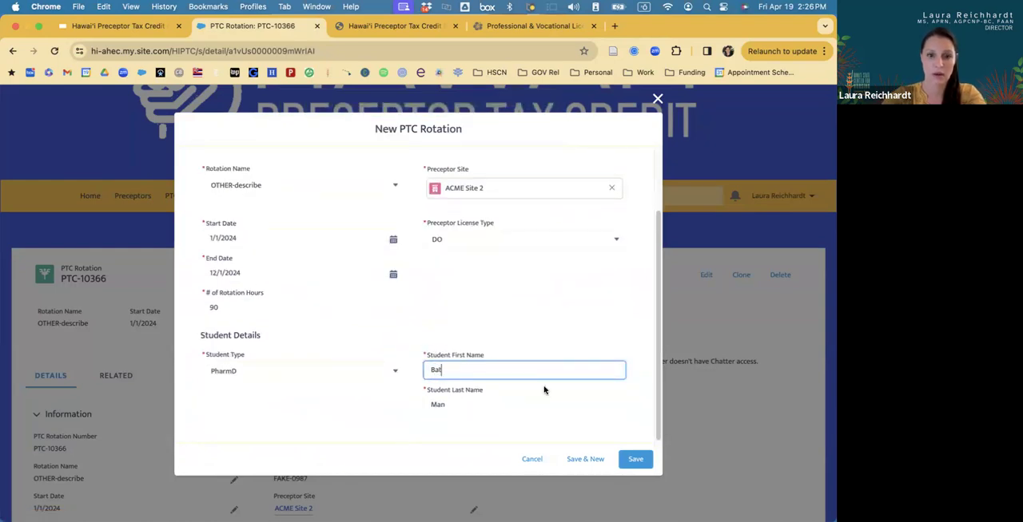
{"action": "left_click", "coordinate": [637, 459]}
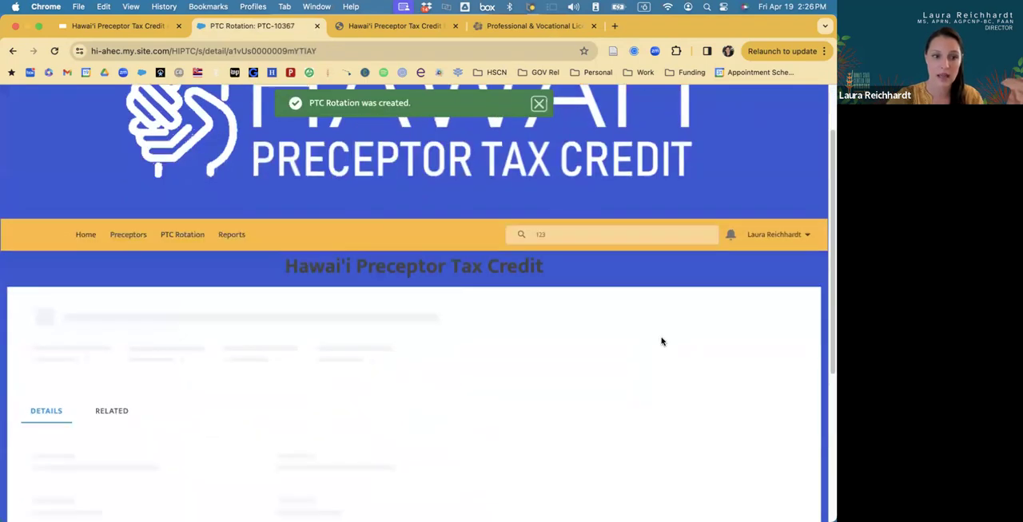
Open the most recent duplicate from the PTC Rotations list and look over its rotation and student details.
{"action": "left_click", "coordinate": [189, 232]}
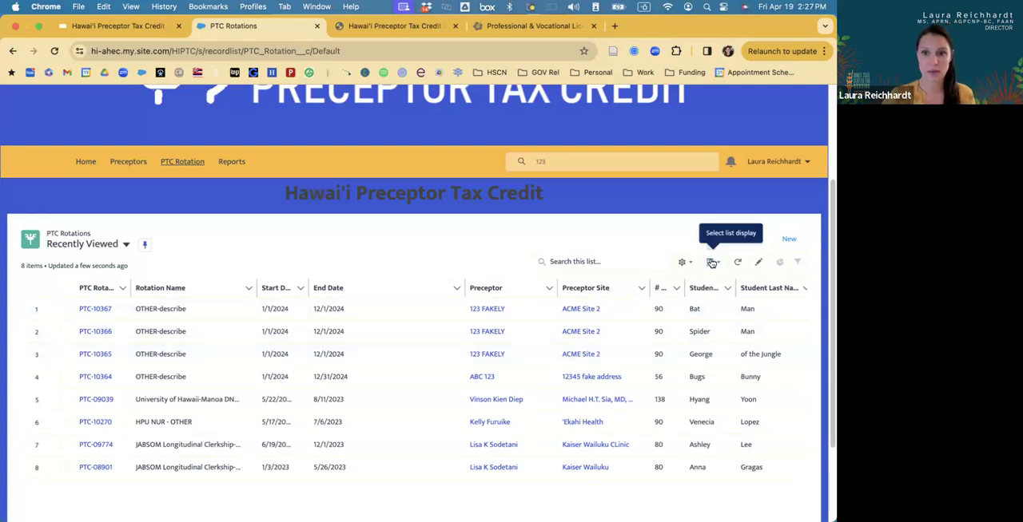
{"action": "left_click", "coordinate": [94, 310]}
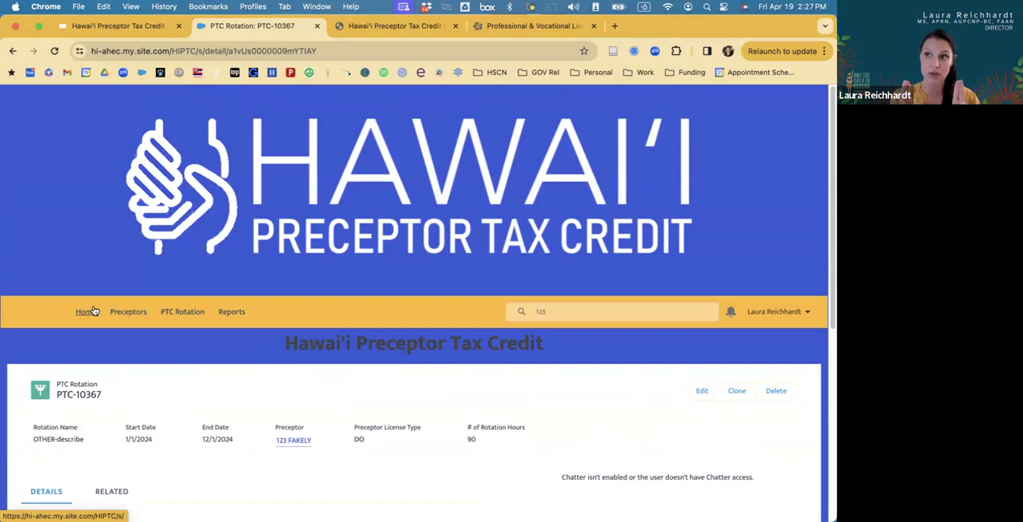
{"action": "scroll", "coordinate": [94, 307], "scroll_direction": "down", "scroll_amount": 8}
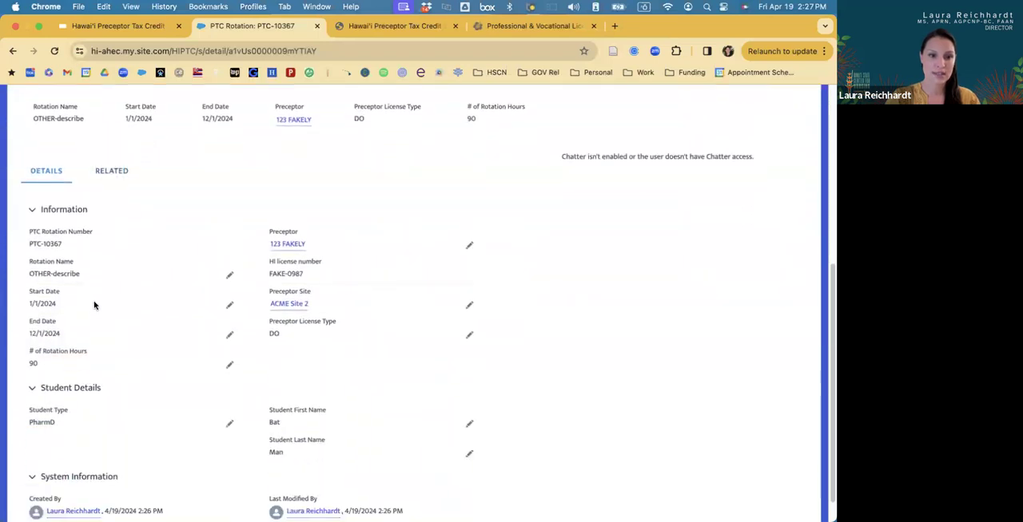
{"action": "scroll", "coordinate": [94, 305], "scroll_direction": "up", "scroll_amount": 3}
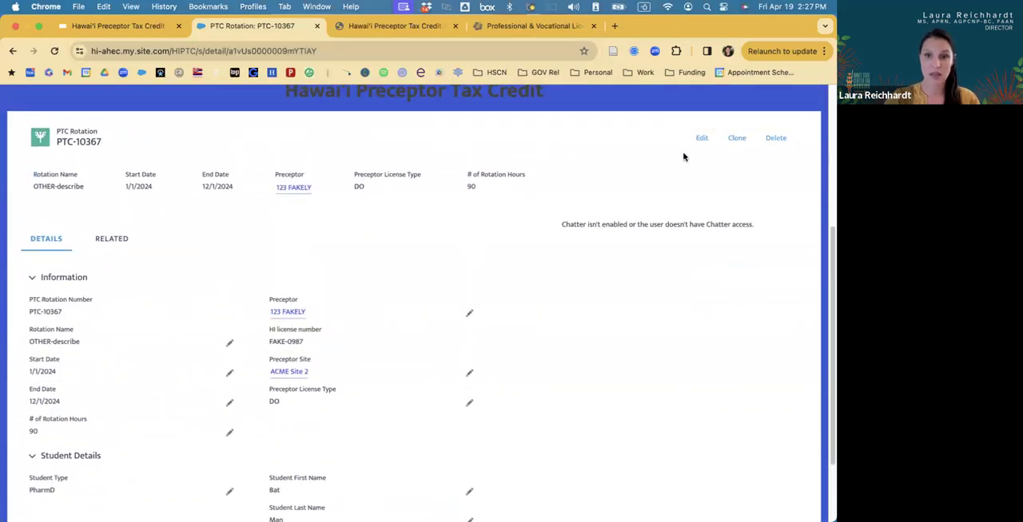
Clone the open PTC rotation record and set the copy's number of rotation hours to 100.
{"action": "left_click", "coordinate": [737, 139]}
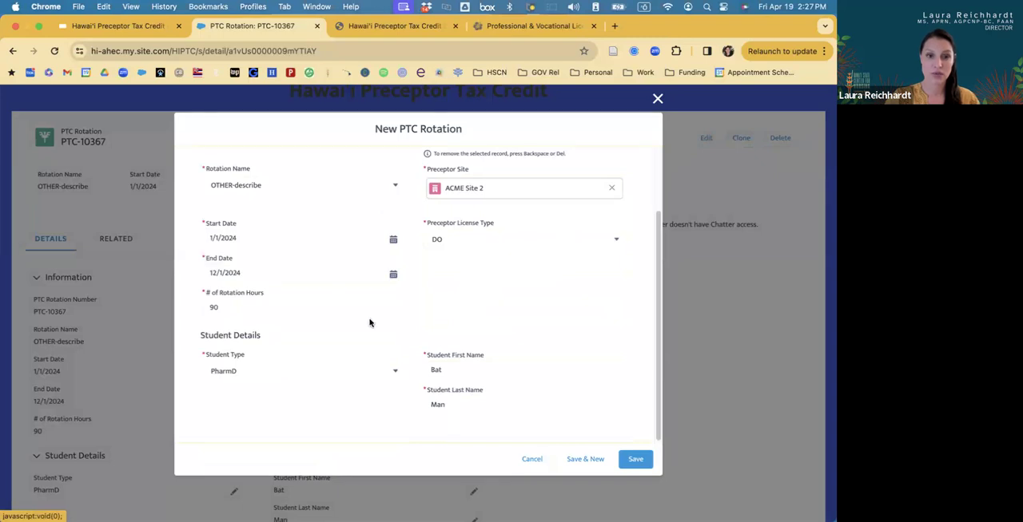
{"action": "scroll", "coordinate": [369, 322], "scroll_direction": "up", "scroll_amount": 2}
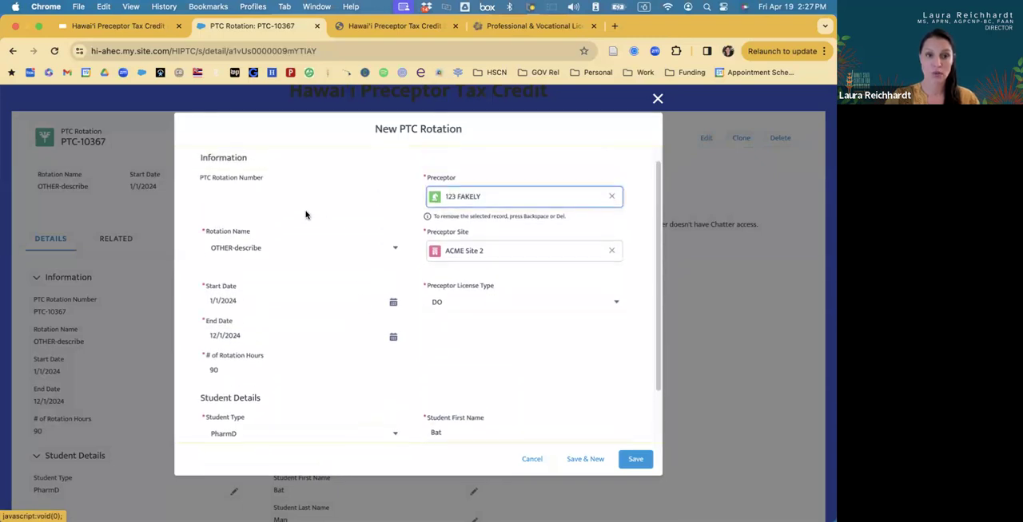
{"action": "double_click", "coordinate": [211, 369]}
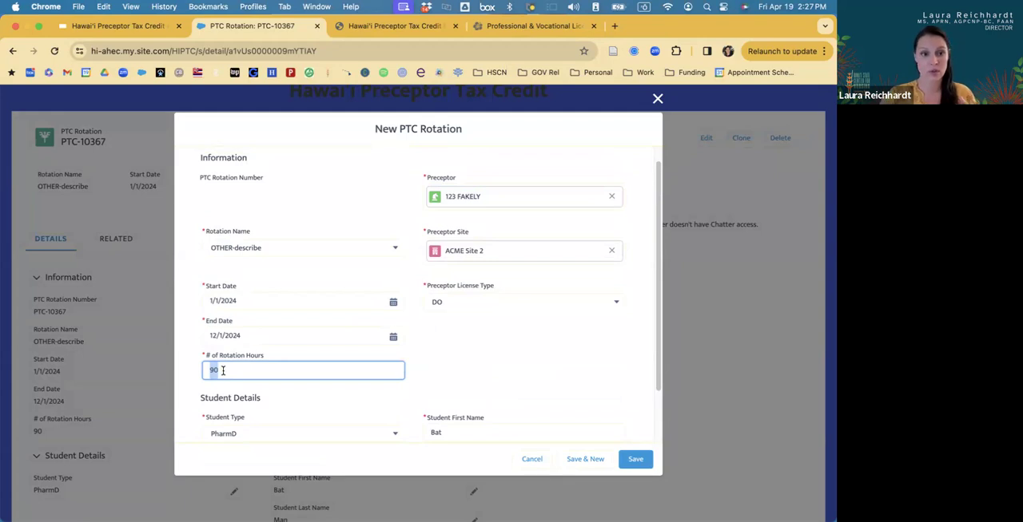
{"action": "double_click", "coordinate": [223, 371]}
{"action": "type", "text": "100"}
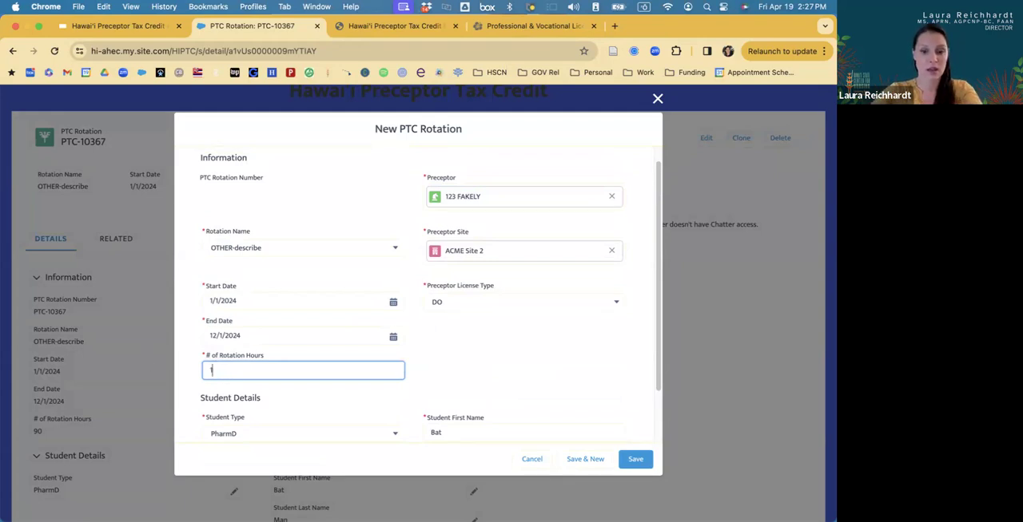
Replace the cloned rotation's preceptor with the existing placeholder preceptor ABC 123, found by searching 123, and save the rotation.
{"action": "left_click", "coordinate": [461, 198]}
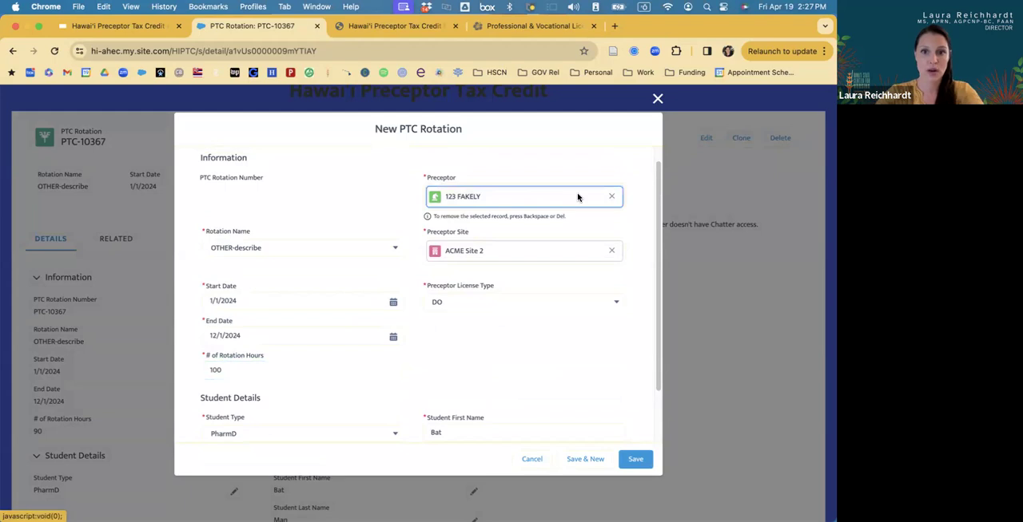
{"action": "left_click", "coordinate": [611, 196]}
{"action": "left_click", "coordinate": [508, 187]}
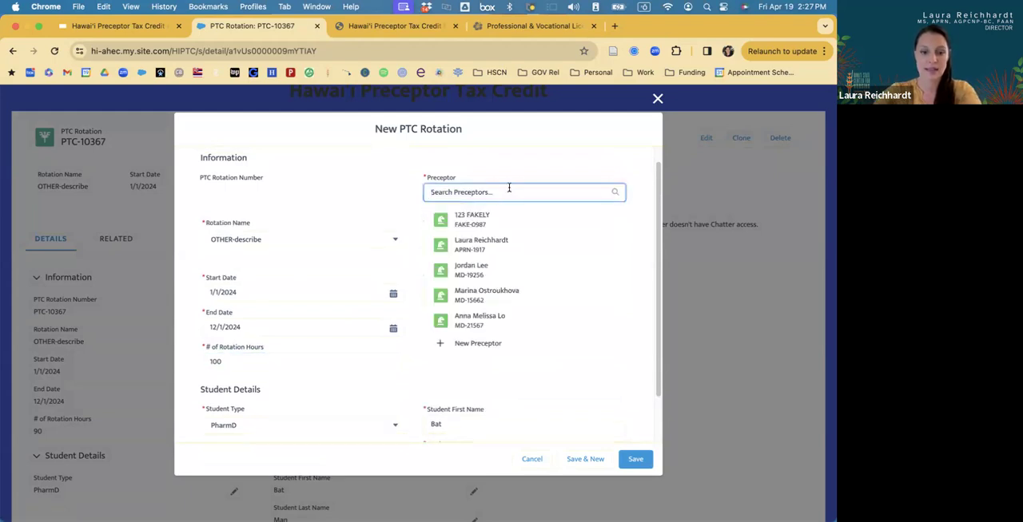
{"action": "type", "text": "f"}
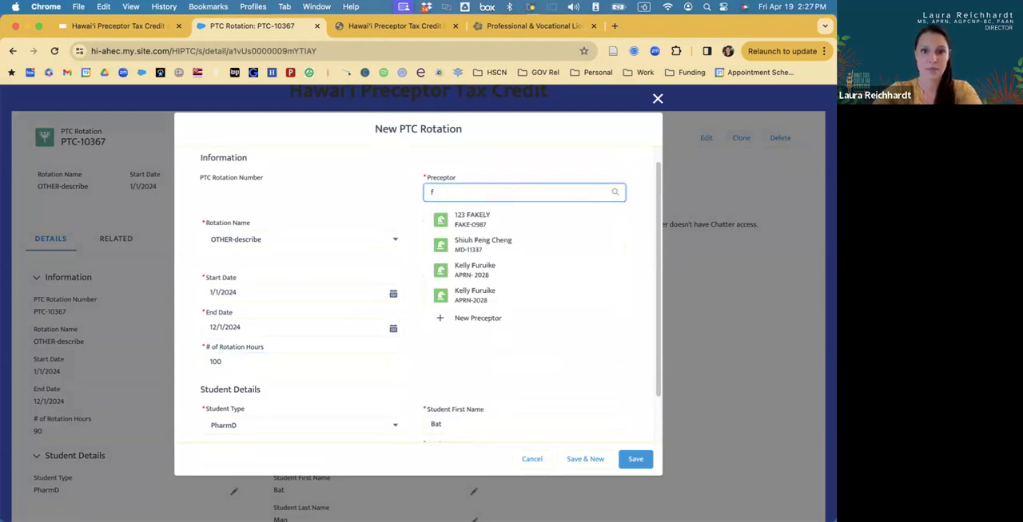
{"action": "type", "text": "ake"}
{"action": "key", "text": "BackSpace"}
{"action": "key", "text": "BackSpace"}
{"action": "key", "text": "BackSpace"}
{"action": "key", "text": "BackSpace"}
{"action": "type", "text": "123"}
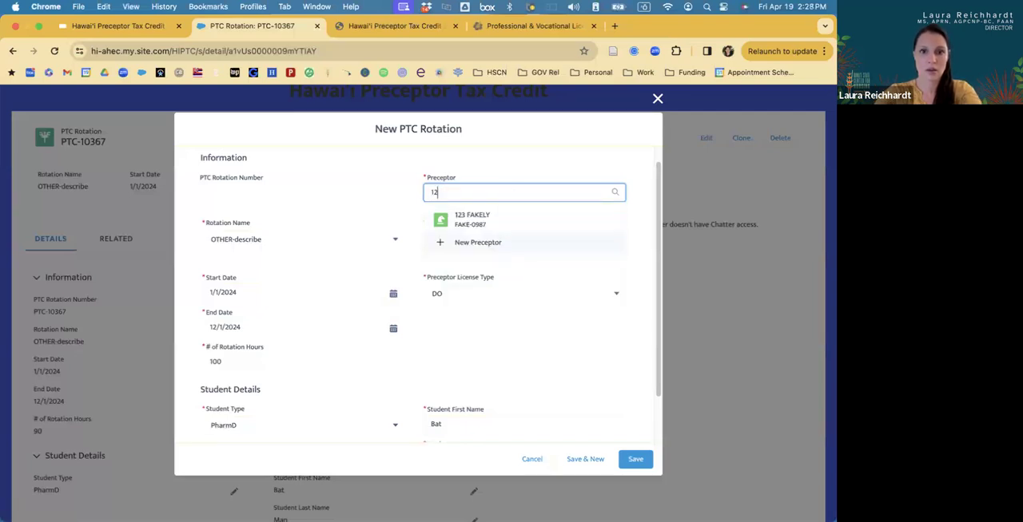
{"action": "left_click", "coordinate": [489, 267]}
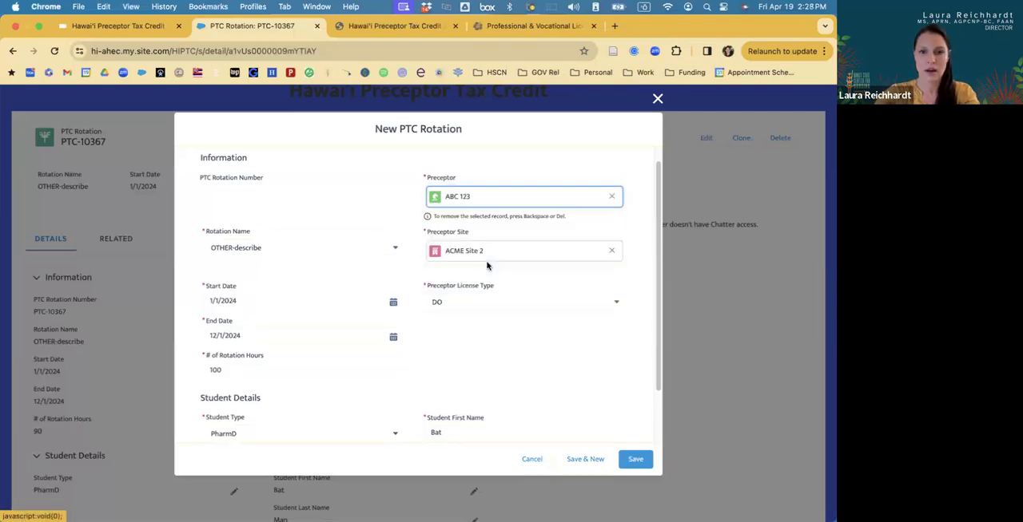
{"action": "left_click", "coordinate": [633, 460]}
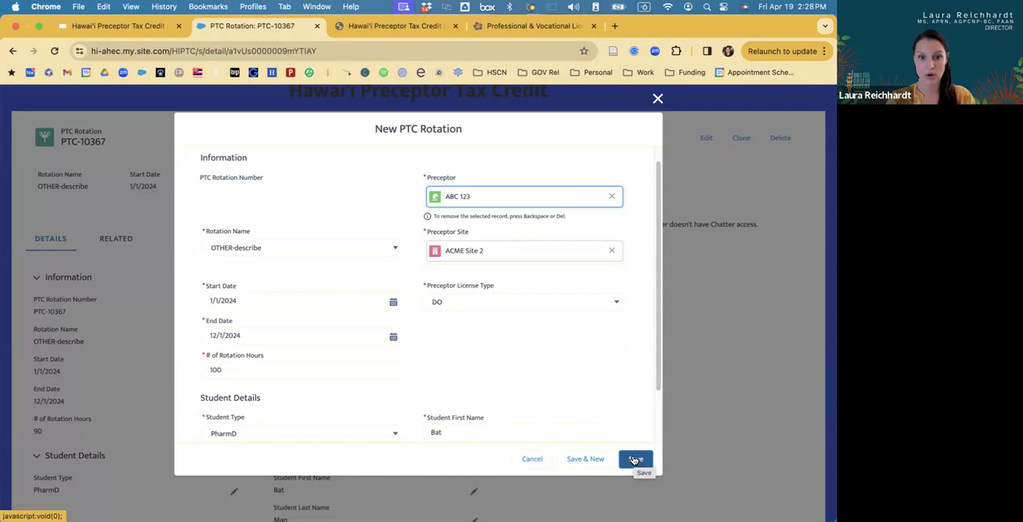
{"action": "left_click", "coordinate": [634, 461]}
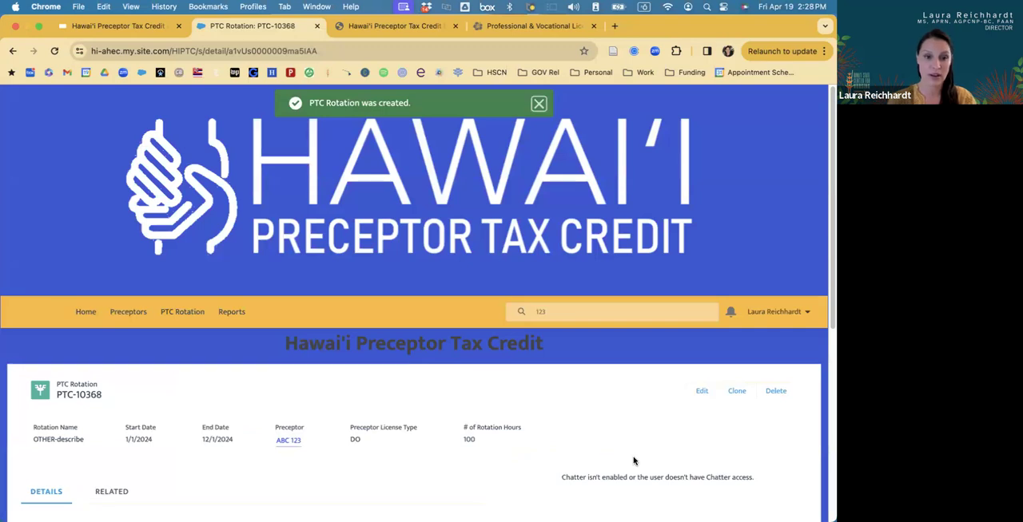
Switch to the Hawai'i Preceptor Tax Credit presentation in Google Slides.
{"action": "left_click", "coordinate": [142, 29]}
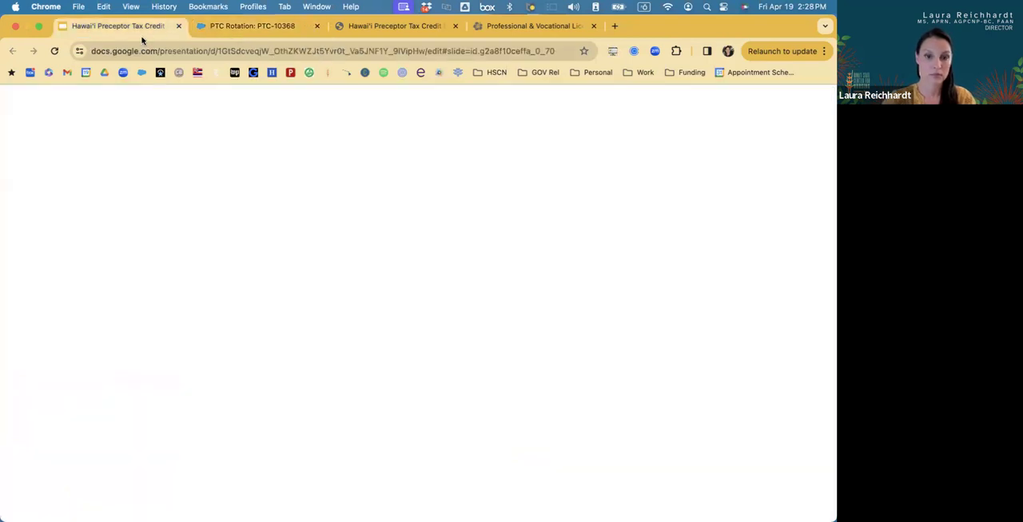
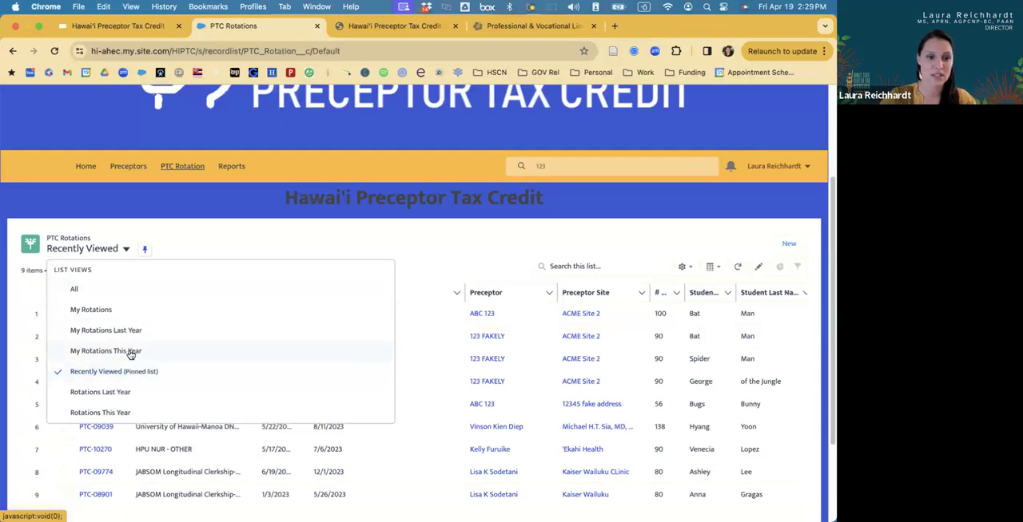
Display the My Rotations This Year list view of the PTC rotations.
{"action": "left_click", "coordinate": [127, 350]}
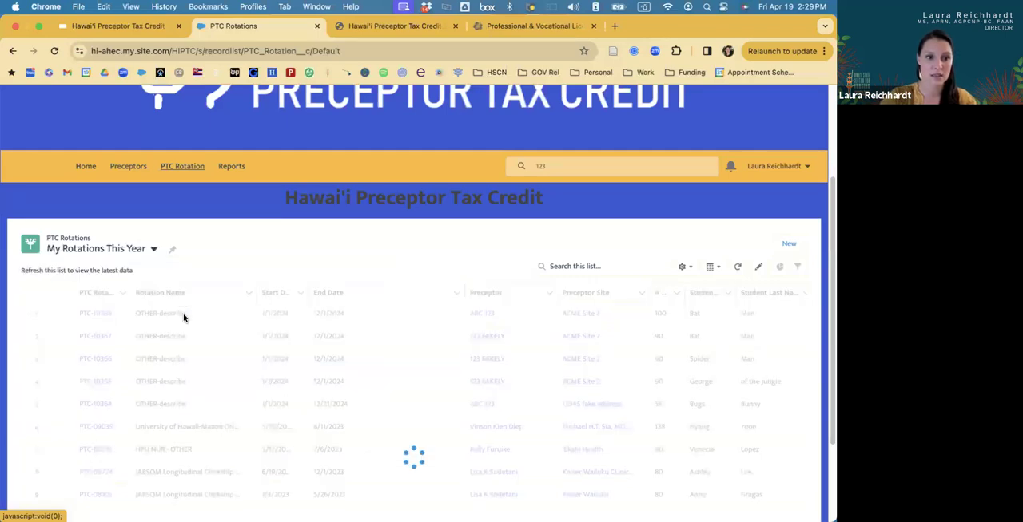
{"action": "left_click", "coordinate": [154, 250]}
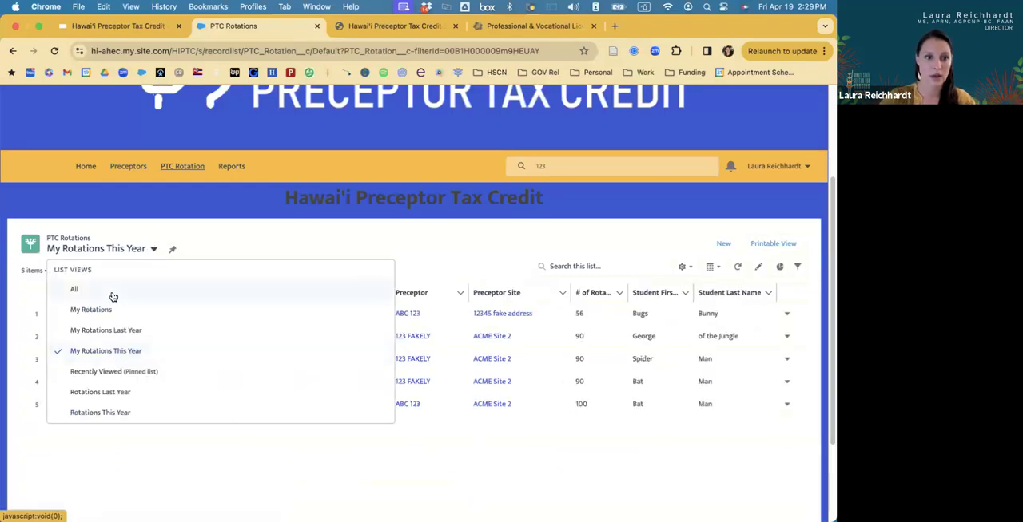
{"action": "left_click", "coordinate": [121, 352]}
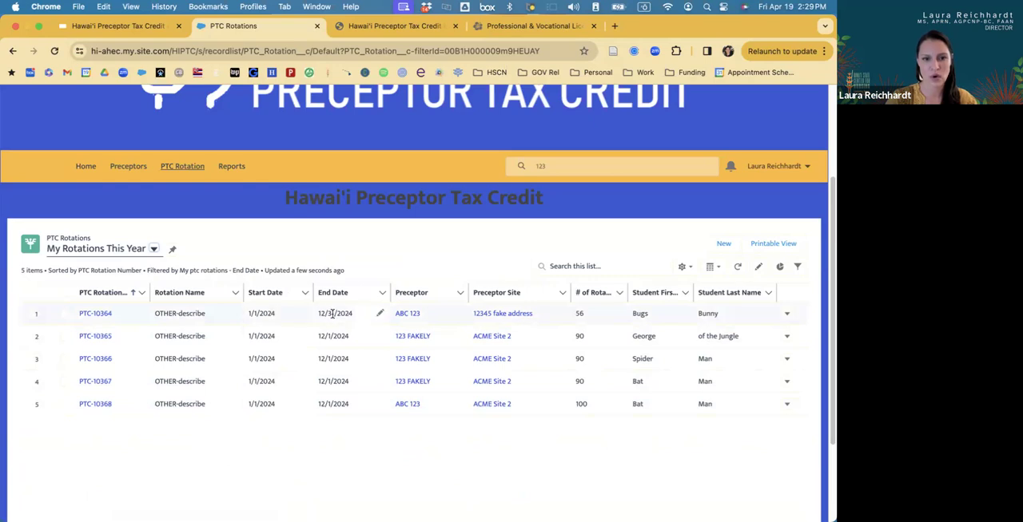
Edit the first listed rotation's end date inline to 12/1/2024 and save the change.
{"action": "scroll", "coordinate": [331, 409], "scroll_direction": "down", "scroll_amount": 1}
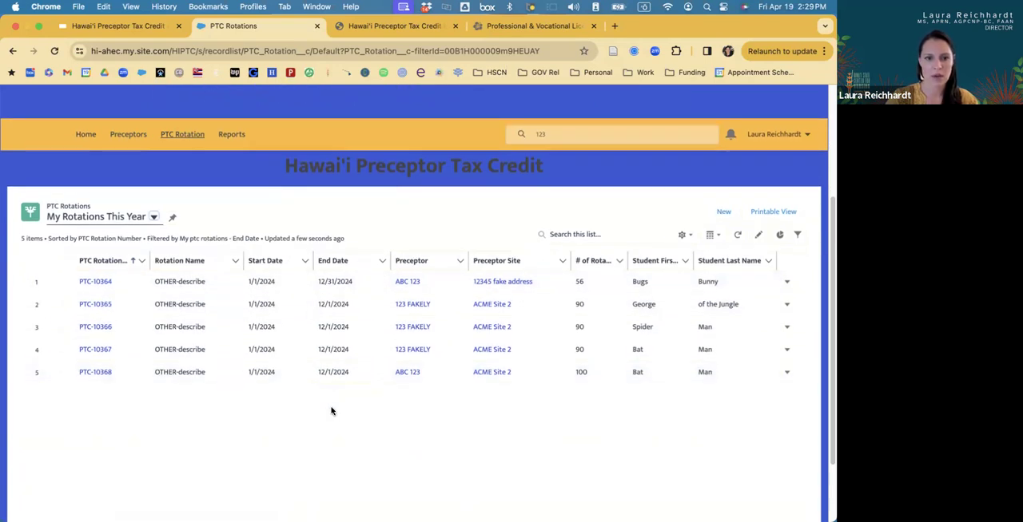
{"action": "left_click", "coordinate": [334, 282]}
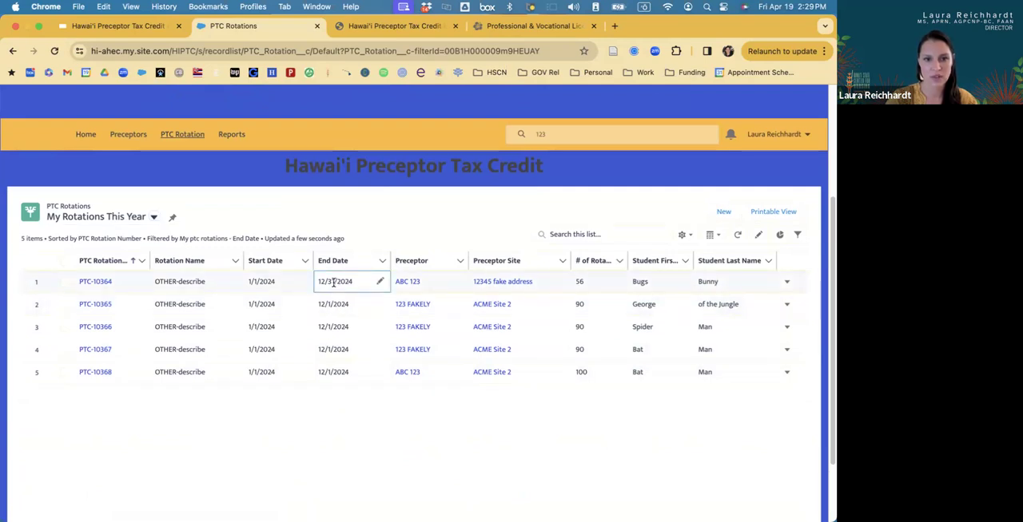
{"action": "left_click", "coordinate": [381, 281]}
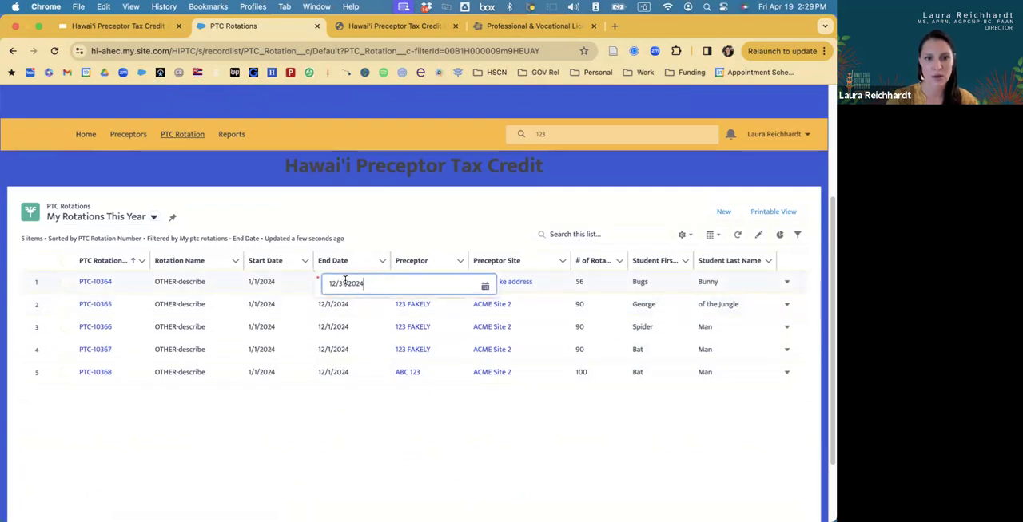
{"action": "left_click", "coordinate": [345, 282]}
{"action": "key", "text": "BackSpace"}
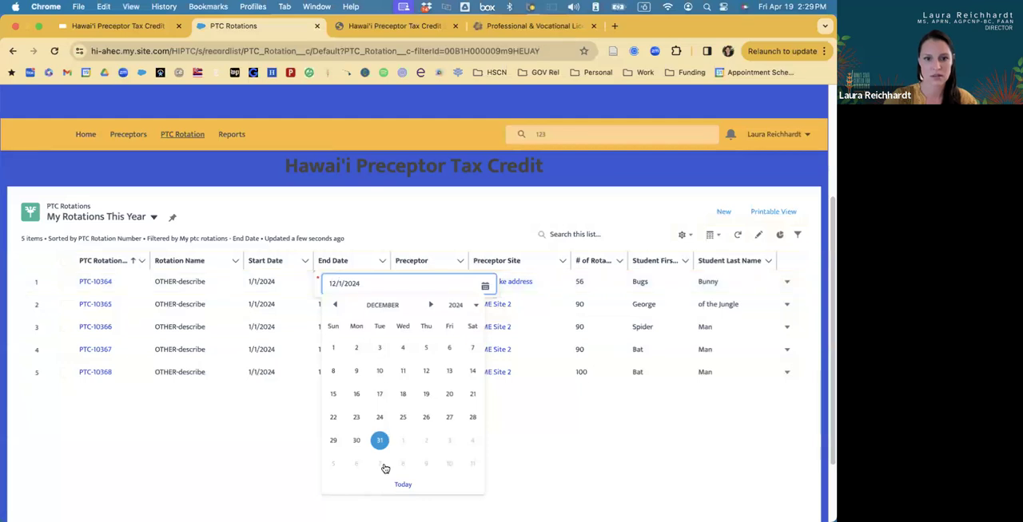
{"action": "key", "text": "Return"}
{"action": "left_click", "coordinate": [442, 506]}
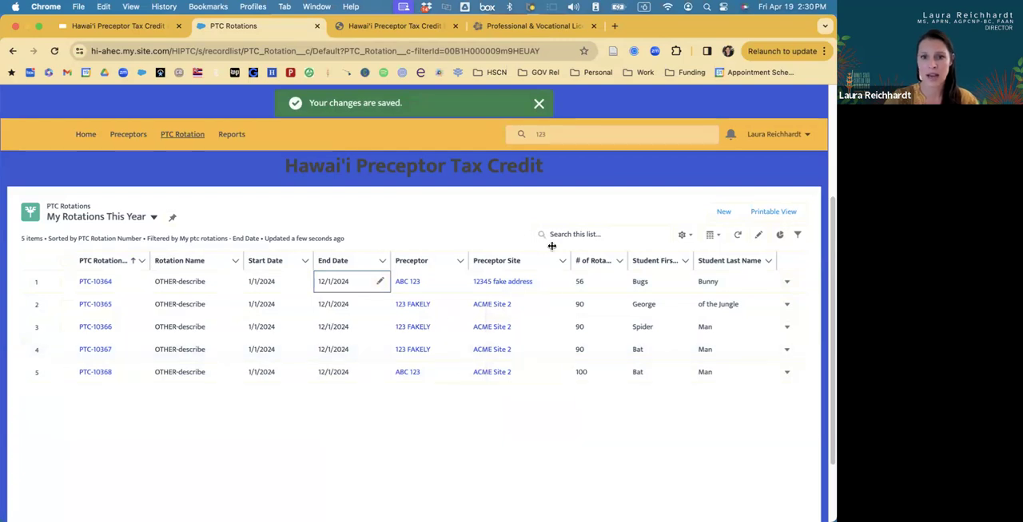
Set the first listed rotation's number of rotation hours to 90 inline and save the change.
{"action": "left_click", "coordinate": [595, 285]}
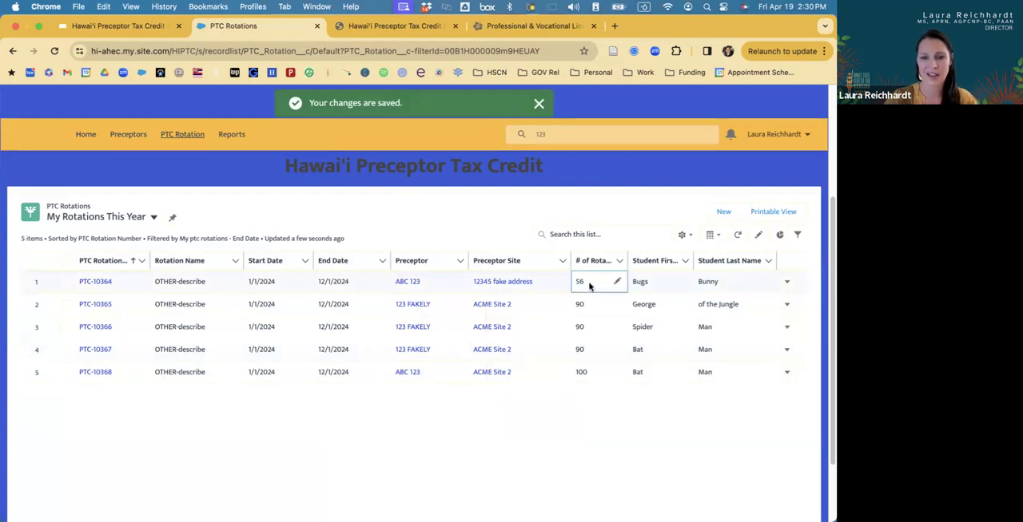
{"action": "left_click", "coordinate": [619, 285]}
{"action": "mouse_move", "coordinate": [602, 282]}
{"action": "left_mouse_down"}
{"action": "mouse_move", "coordinate": [558, 284]}
{"action": "mouse_move", "coordinate": [570, 281]}
{"action": "left_mouse_up"}
{"action": "left_click", "coordinate": [587, 286]}
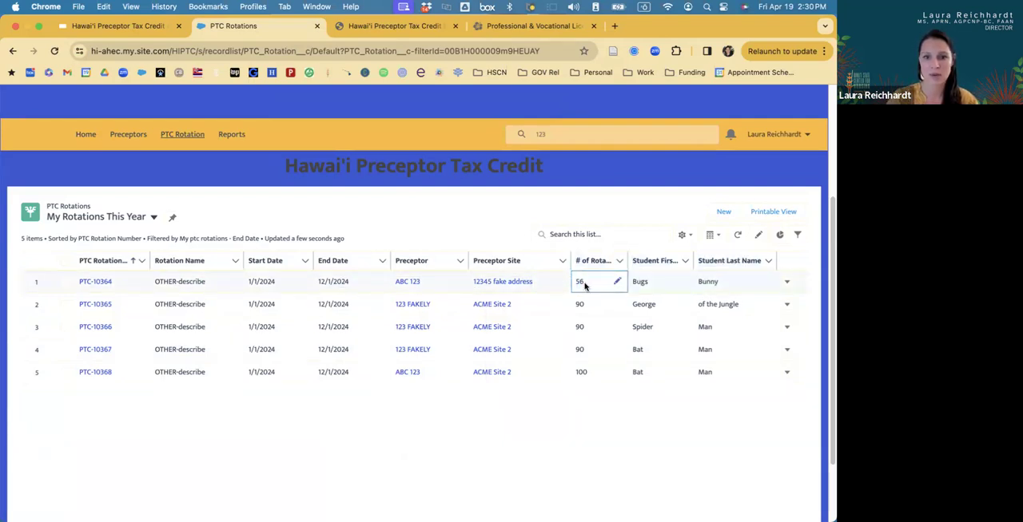
{"action": "left_click", "coordinate": [616, 284]}
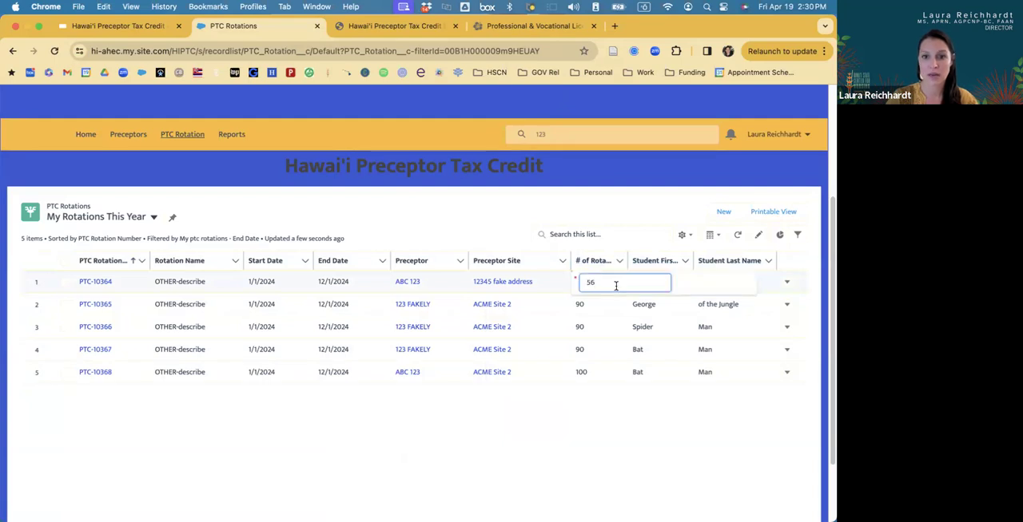
{"action": "key", "text": "BackSpace"}
{"action": "key", "text": "BackSpace"}
{"action": "type", "text": "90"}
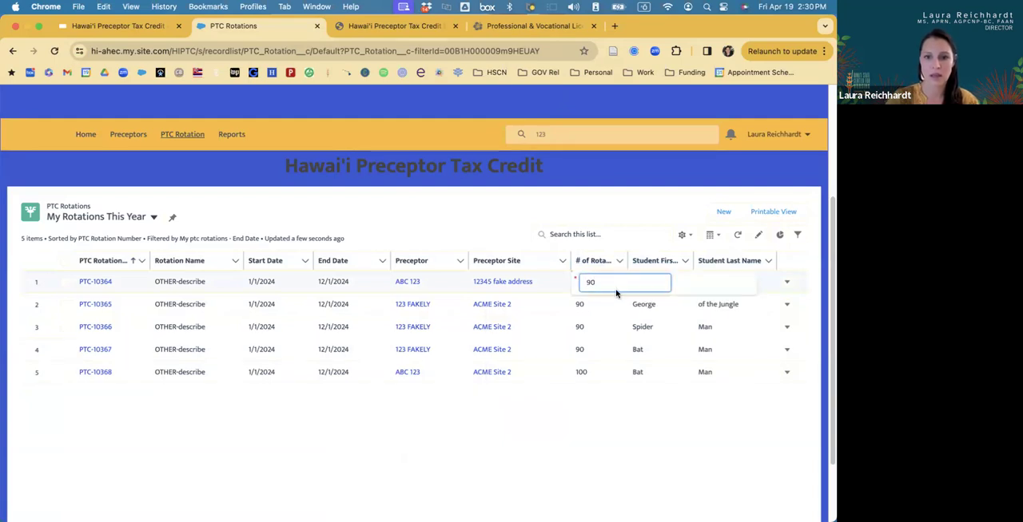
{"action": "key", "text": "Return"}
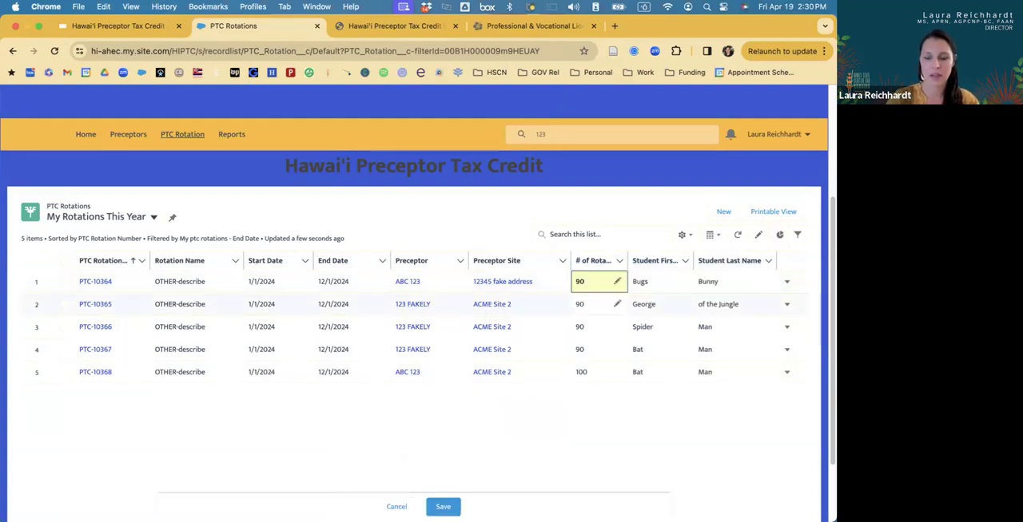
{"action": "left_click", "coordinate": [444, 506]}
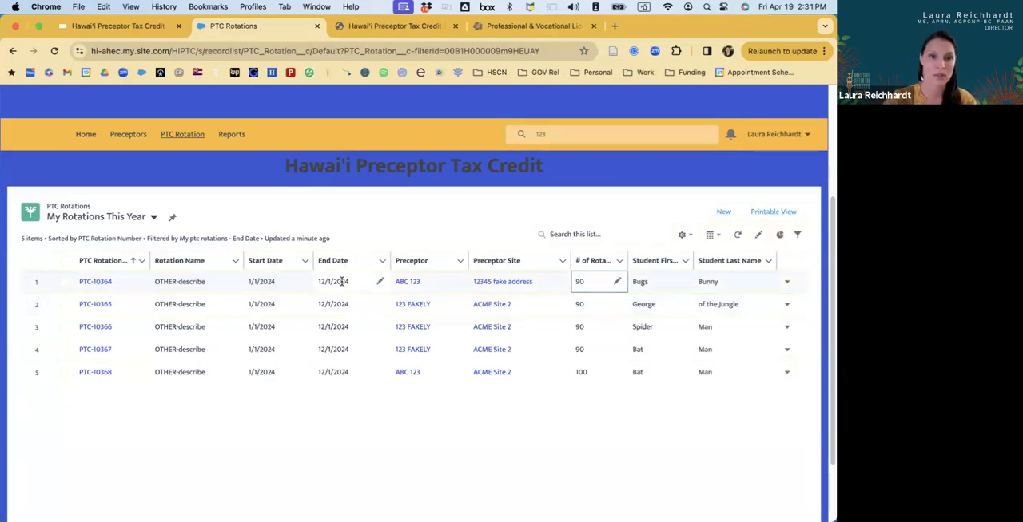
{"action": "left_click", "coordinate": [366, 201]}
{"action": "scroll", "coordinate": [366, 201], "scroll_direction": "down", "scroll_amount": 1}
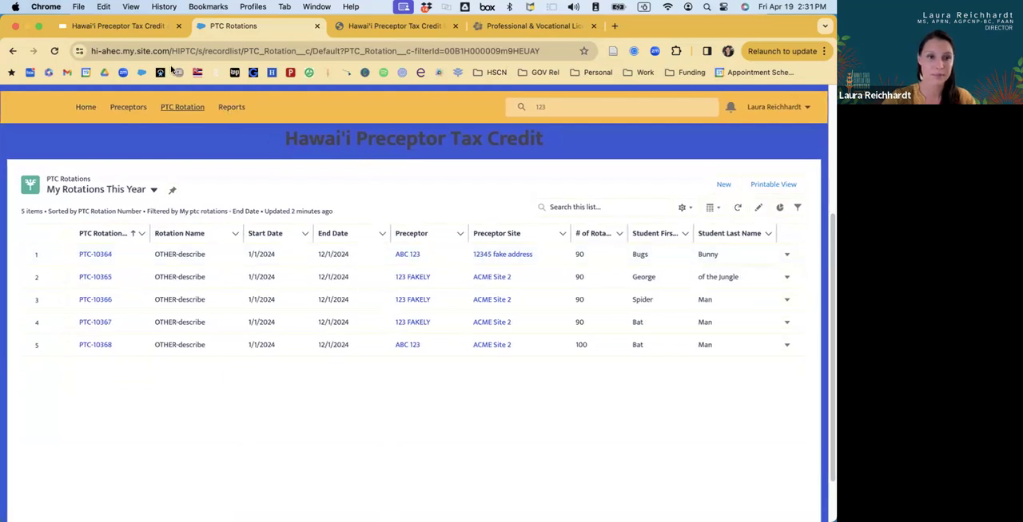
Switch to the Google Slides presentation and show slide 7, "Where to find these resources later on?".
{"action": "left_click", "coordinate": [134, 29]}
{"action": "scroll", "coordinate": [70, 390], "scroll_direction": "down", "scroll_amount": 3}
{"action": "left_click", "coordinate": [71, 390]}
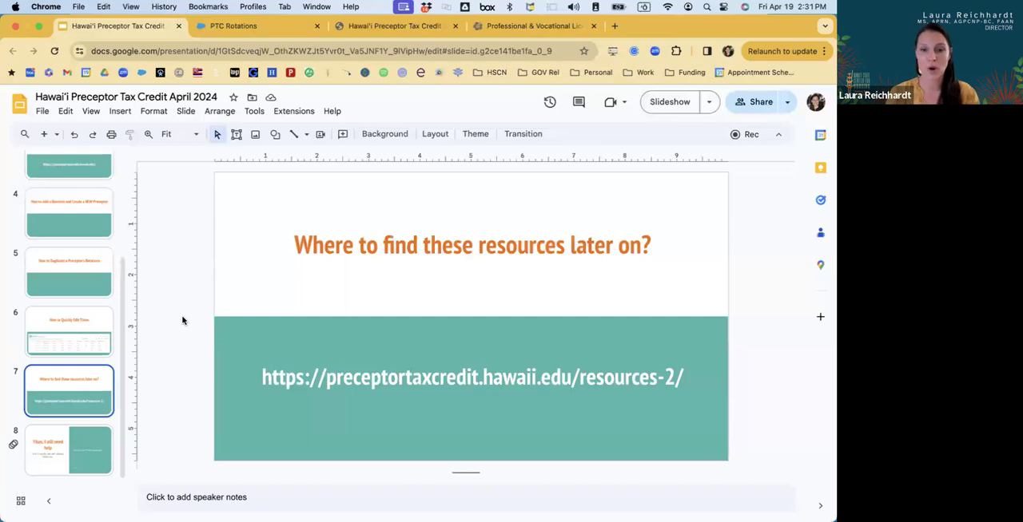
Switch to the public Preceptor Tax Credit website and look over the general resources and Academic Subcommittee tutorials on its Resources page.
{"action": "left_click", "coordinate": [382, 31]}
{"action": "left_click", "coordinate": [13, 50]}
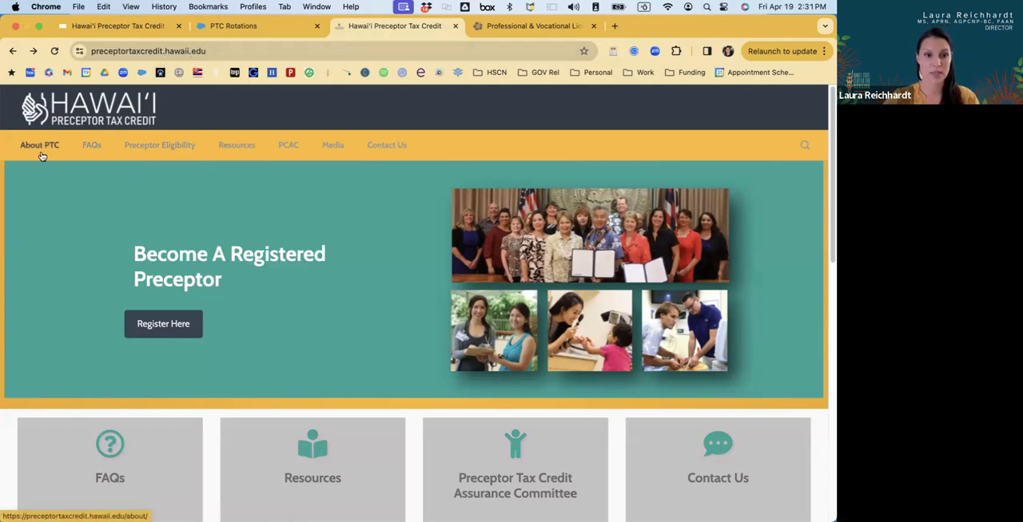
{"action": "left_click", "coordinate": [243, 151]}
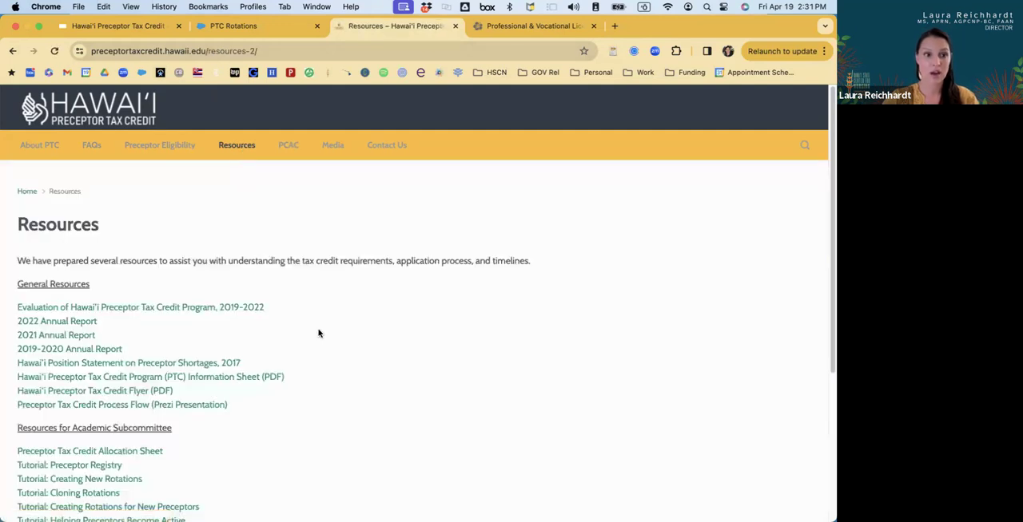
{"action": "scroll", "coordinate": [318, 334], "scroll_direction": "down", "scroll_amount": 4}
{"action": "scroll", "coordinate": [318, 334], "scroll_direction": "up", "scroll_amount": 1}
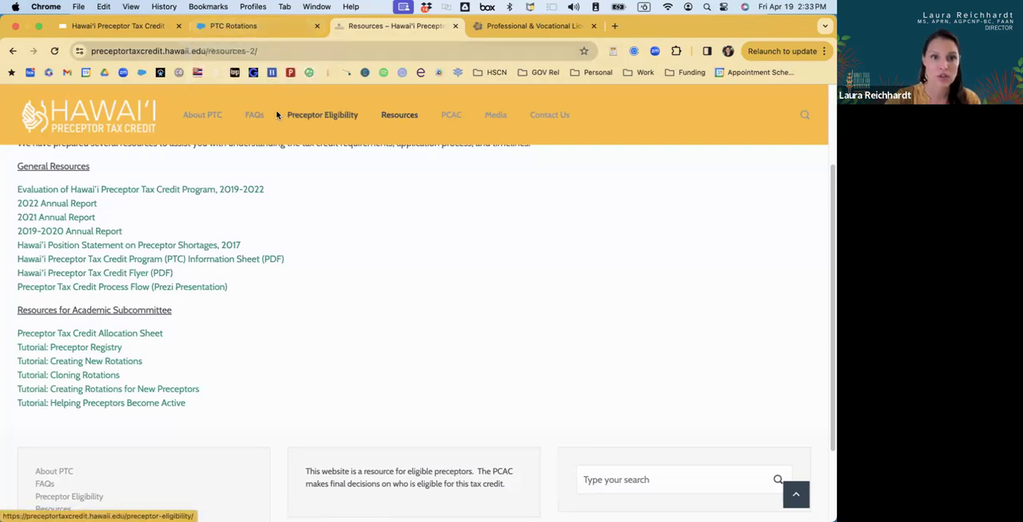
Open the website's FAQs and read the answers on who is an eligible preceptor and how to update registration information.
{"action": "left_click", "coordinate": [255, 116]}
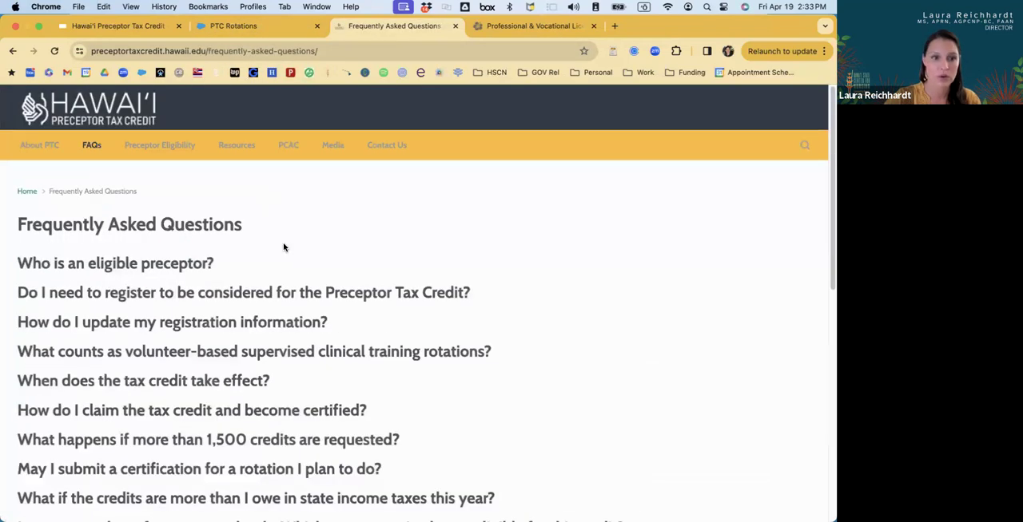
{"action": "scroll", "coordinate": [284, 249], "scroll_direction": "down", "scroll_amount": 2}
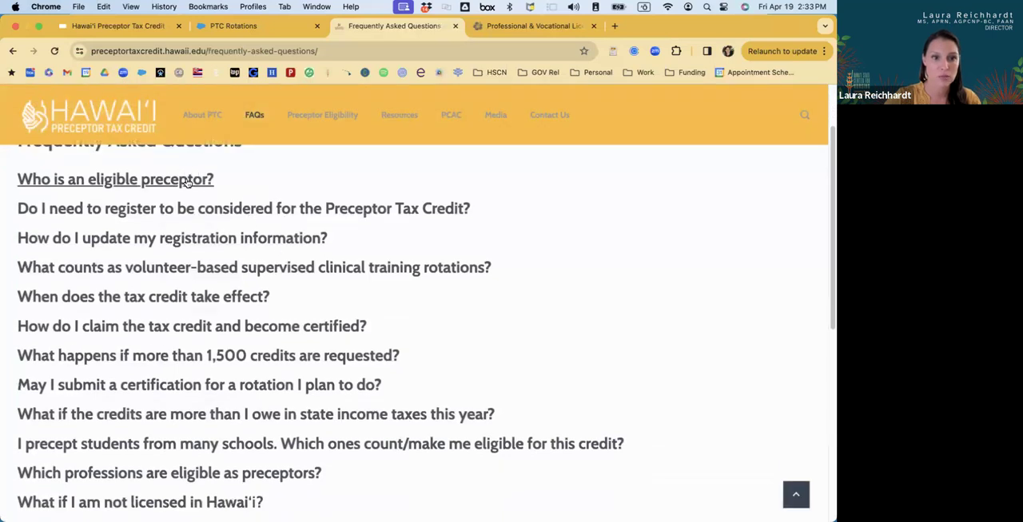
{"action": "left_click", "coordinate": [186, 181]}
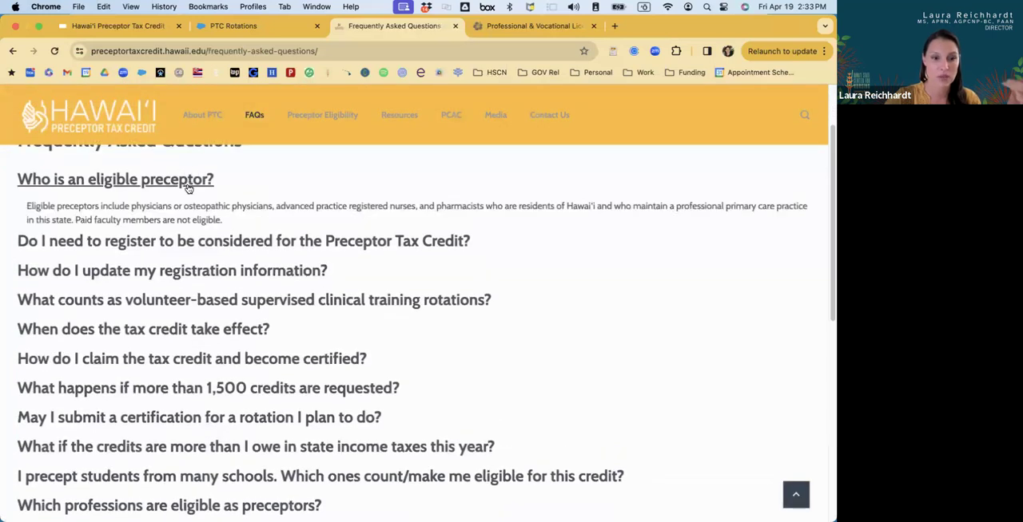
{"action": "scroll", "coordinate": [236, 274], "scroll_direction": "down", "scroll_amount": 2}
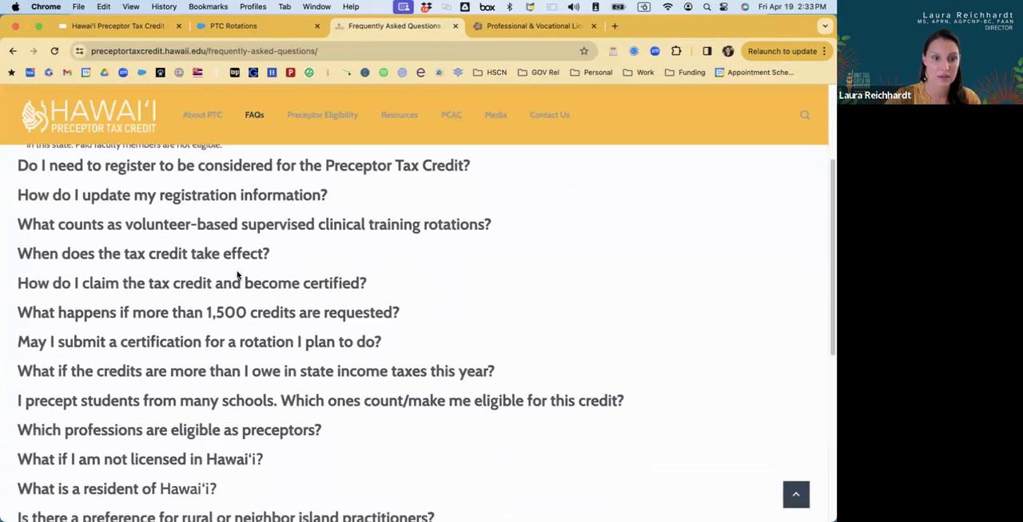
{"action": "left_click", "coordinate": [206, 197]}
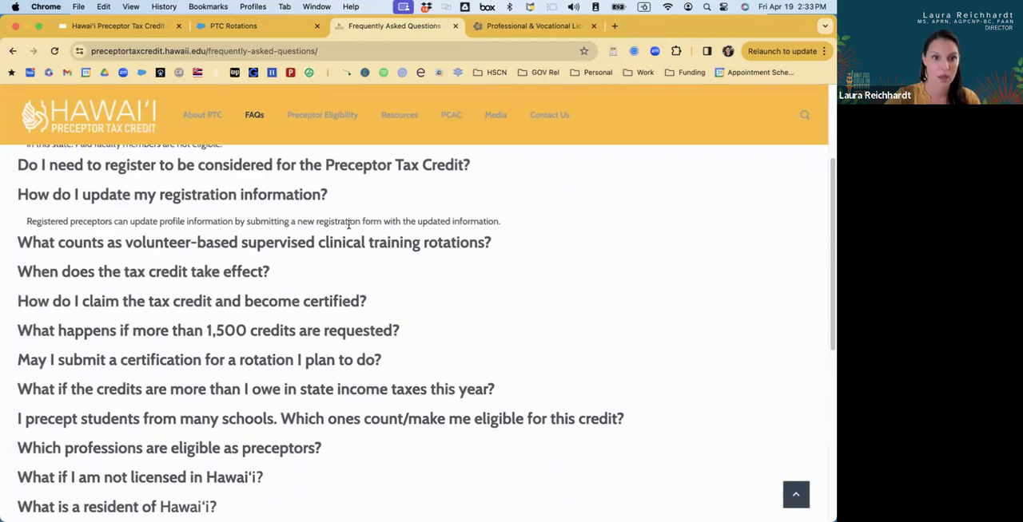
{"action": "scroll", "coordinate": [348, 225], "scroll_direction": "down", "scroll_amount": 1}
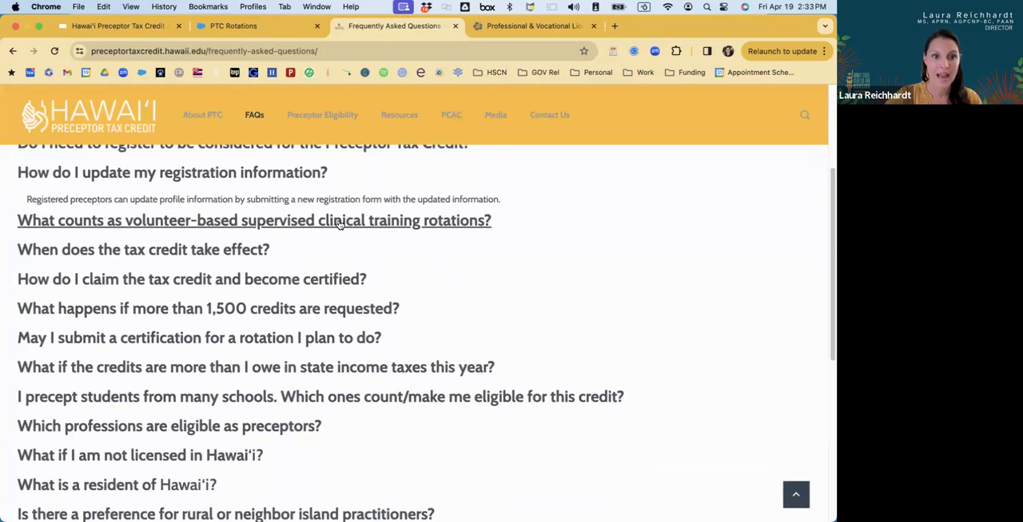
Expand the FAQ on what counts as volunteer-based supervised clinical training rotations and examine its qualifying and non-qualifying examples.
{"action": "left_click", "coordinate": [338, 224]}
{"action": "scroll", "coordinate": [342, 288], "scroll_direction": "down", "scroll_amount": 1}
{"action": "scroll", "coordinate": [342, 294], "scroll_direction": "down", "scroll_amount": 5}
{"action": "scroll", "coordinate": [342, 294], "scroll_direction": "up", "scroll_amount": 4}
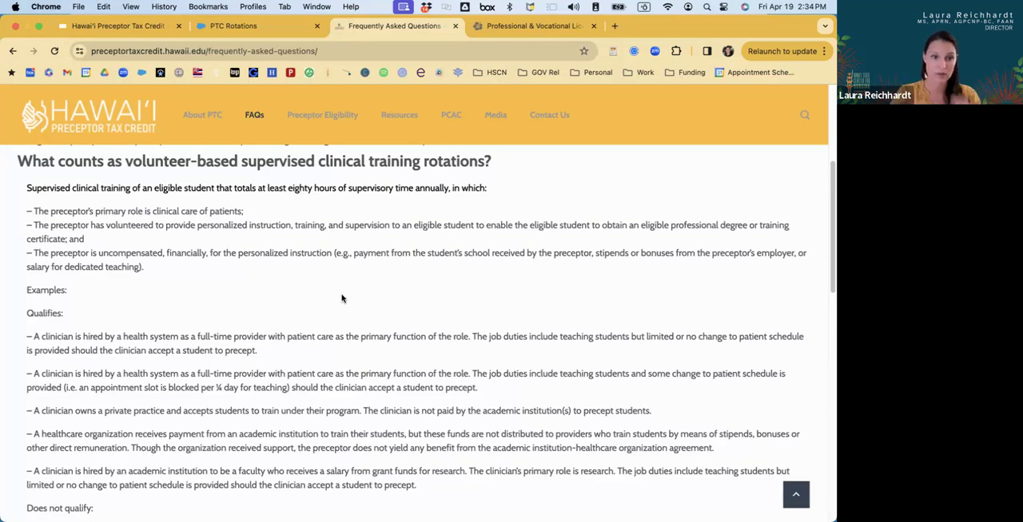
{"action": "scroll", "coordinate": [342, 299], "scroll_direction": "down", "scroll_amount": 5}
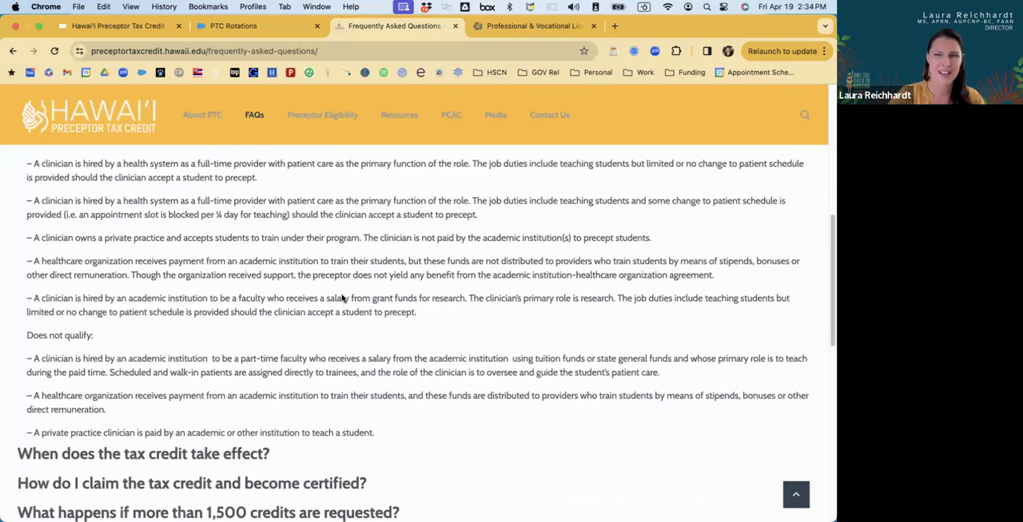
{"action": "scroll", "coordinate": [341, 298], "scroll_direction": "down", "scroll_amount": 1}
{"action": "scroll", "coordinate": [342, 295], "scroll_direction": "down", "scroll_amount": 1}
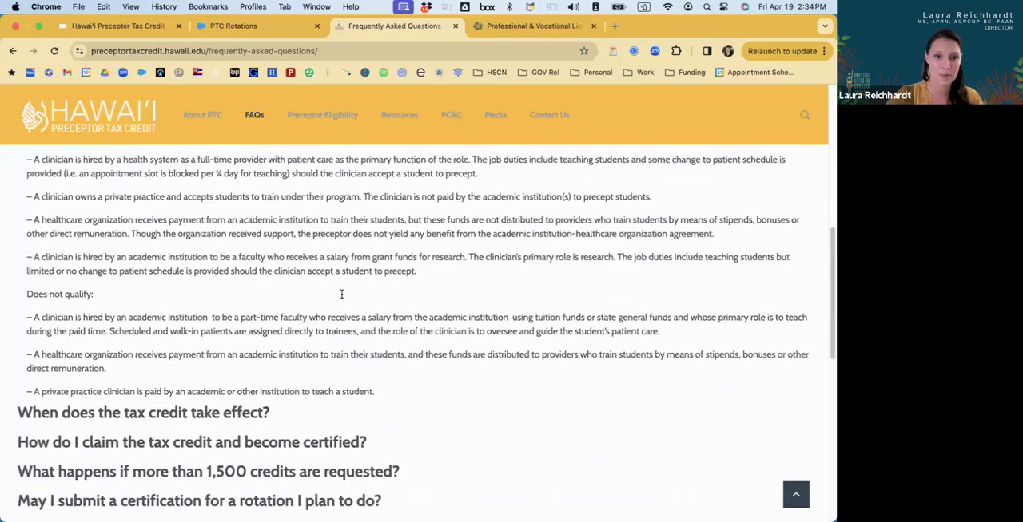
Expand the FAQ on what primary care means for this credit and examine its criteria and included clinical rotation types.
{"action": "scroll", "coordinate": [342, 299], "scroll_direction": "down", "scroll_amount": 5}
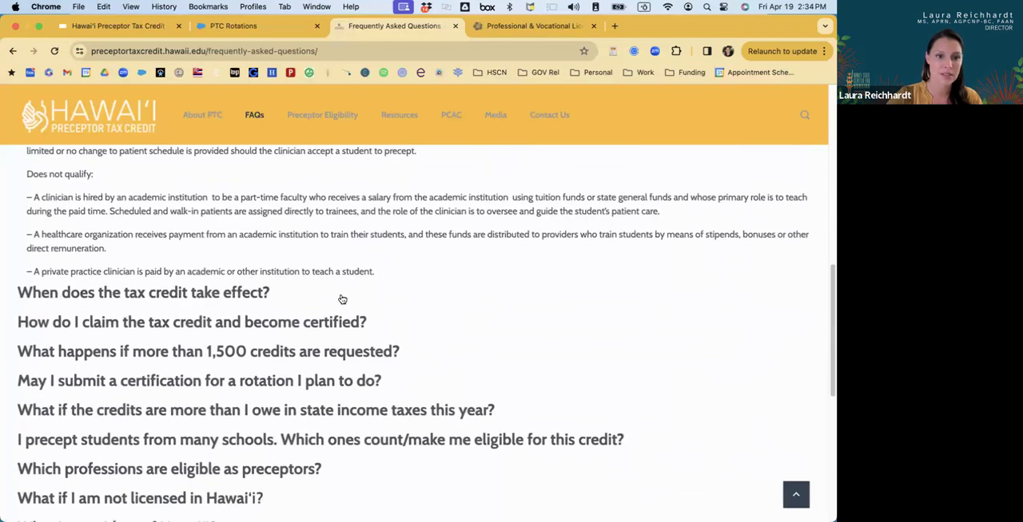
{"action": "scroll", "coordinate": [342, 298], "scroll_direction": "down", "scroll_amount": 1}
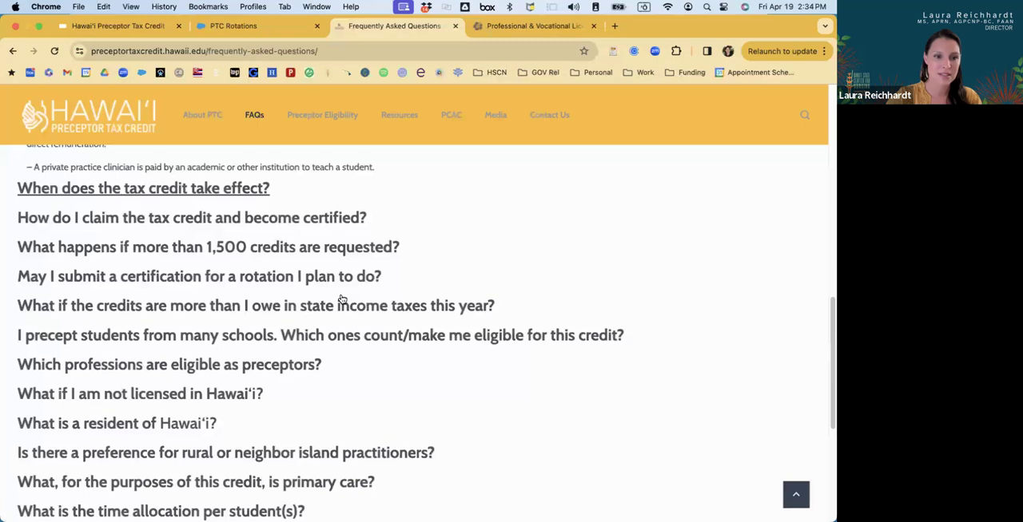
{"action": "scroll", "coordinate": [342, 299], "scroll_direction": "down", "scroll_amount": 2}
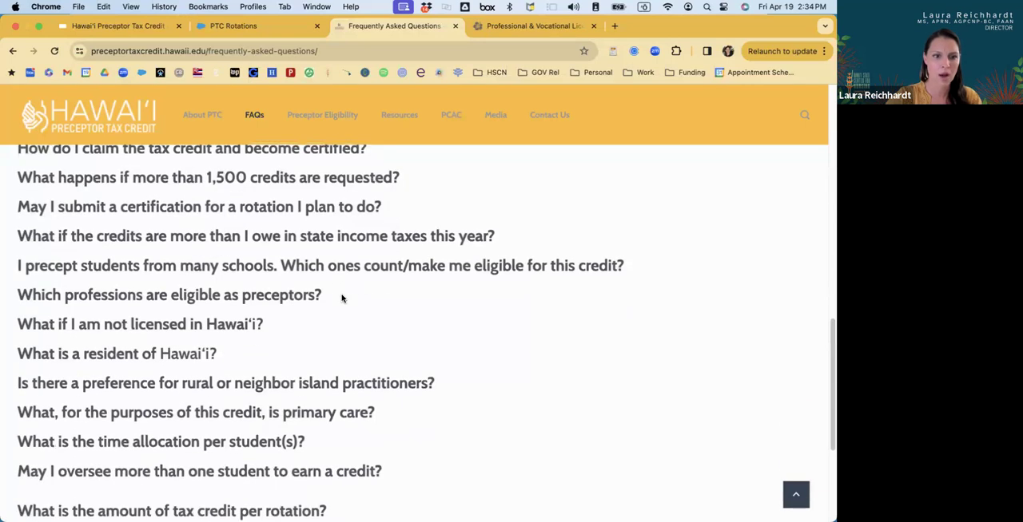
{"action": "scroll", "coordinate": [342, 298], "scroll_direction": "down", "scroll_amount": 2}
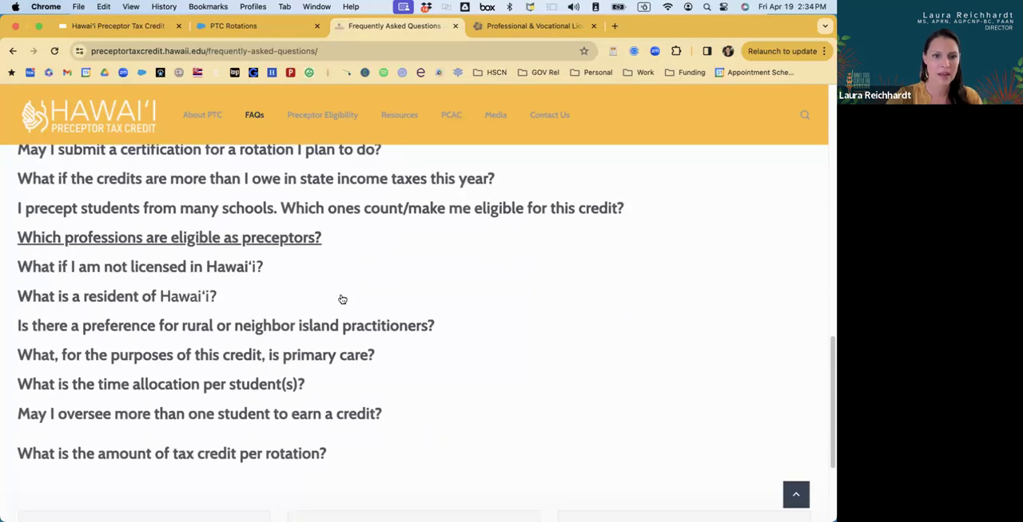
{"action": "left_click", "coordinate": [315, 357]}
{"action": "scroll", "coordinate": [315, 357], "scroll_direction": "down", "scroll_amount": 2}
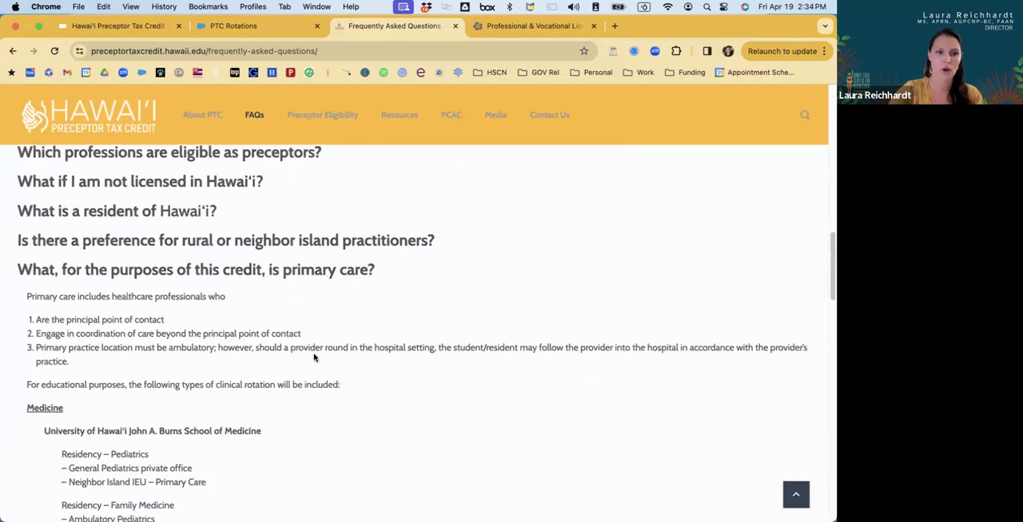
{"action": "scroll", "coordinate": [314, 357], "scroll_direction": "down", "scroll_amount": 2}
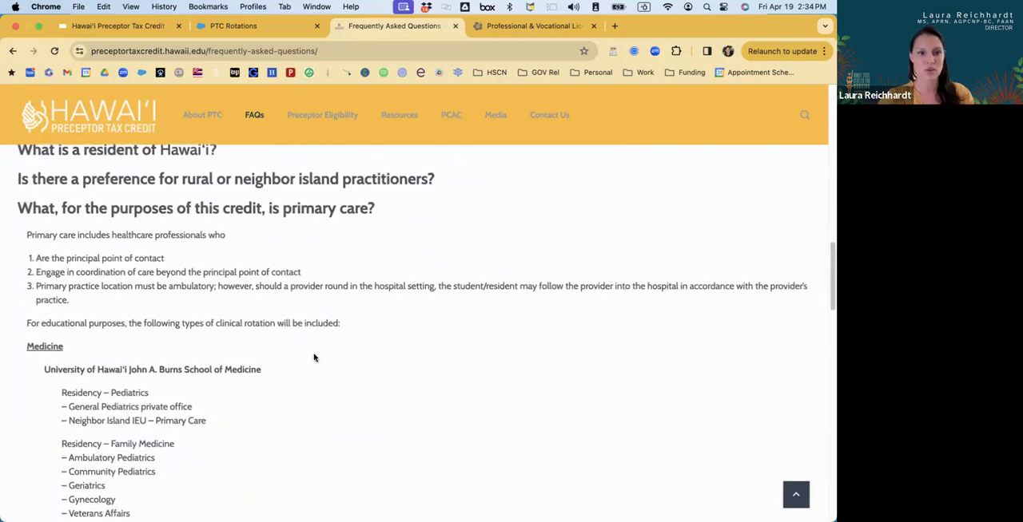
{"action": "scroll", "coordinate": [314, 357], "scroll_direction": "down", "scroll_amount": 3}
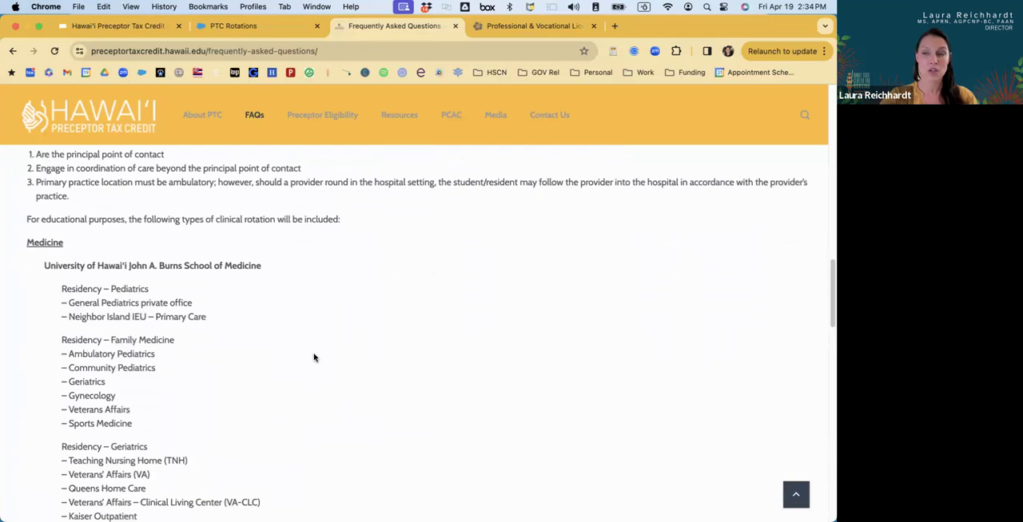
Read the included clinical rotation types in the primary care FAQ, from the Medicine list through Nursing and Pharmacy to the specialist guidance.
{"action": "scroll", "coordinate": [314, 357], "scroll_direction": "down", "scroll_amount": 2}
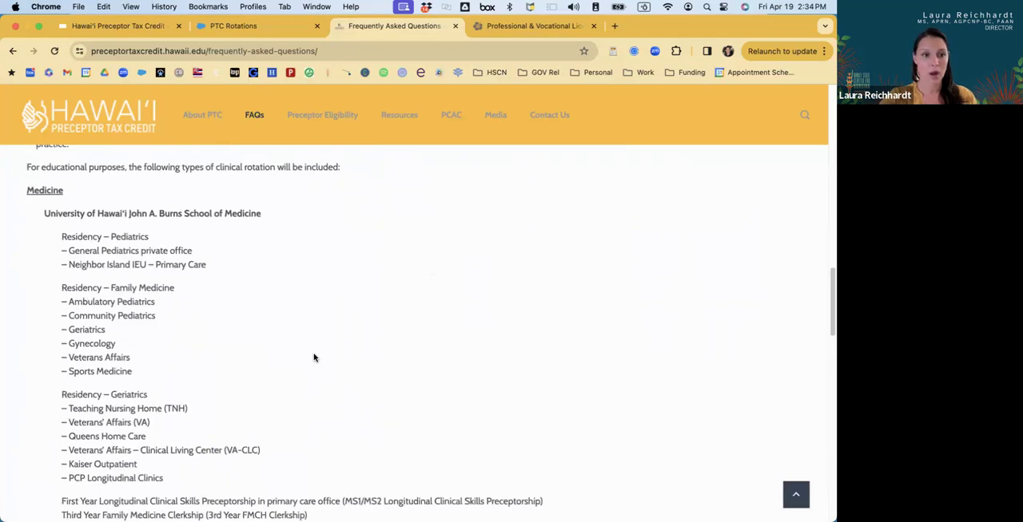
{"action": "scroll", "coordinate": [314, 358], "scroll_direction": "down", "scroll_amount": 1}
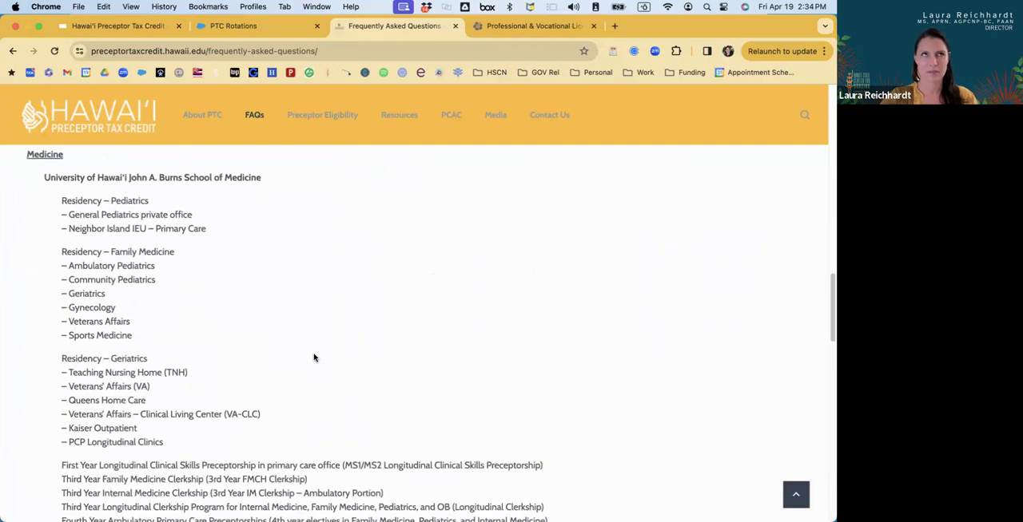
{"action": "scroll", "coordinate": [313, 357], "scroll_direction": "down", "scroll_amount": 3}
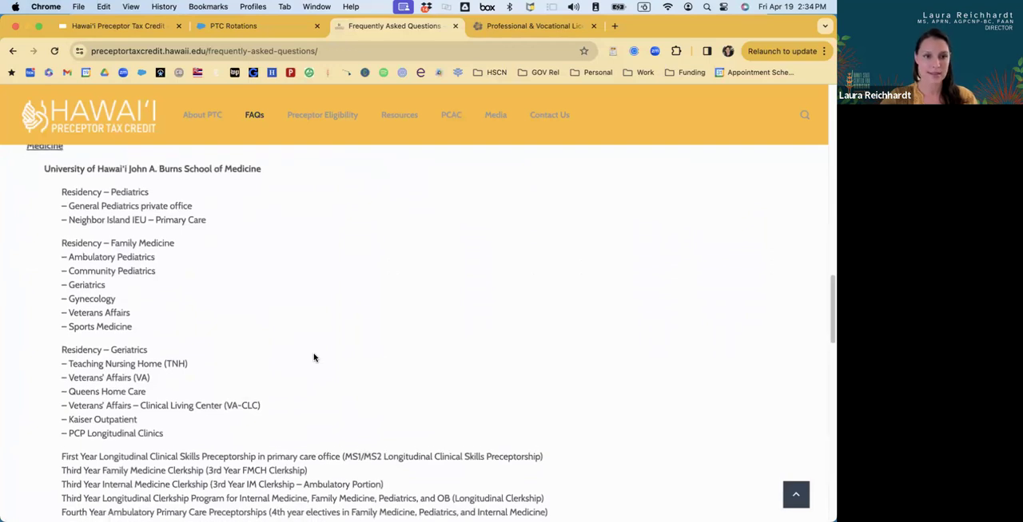
{"action": "scroll", "coordinate": [314, 357], "scroll_direction": "up", "scroll_amount": 3}
{"action": "scroll", "coordinate": [314, 357], "scroll_direction": "down", "scroll_amount": 10}
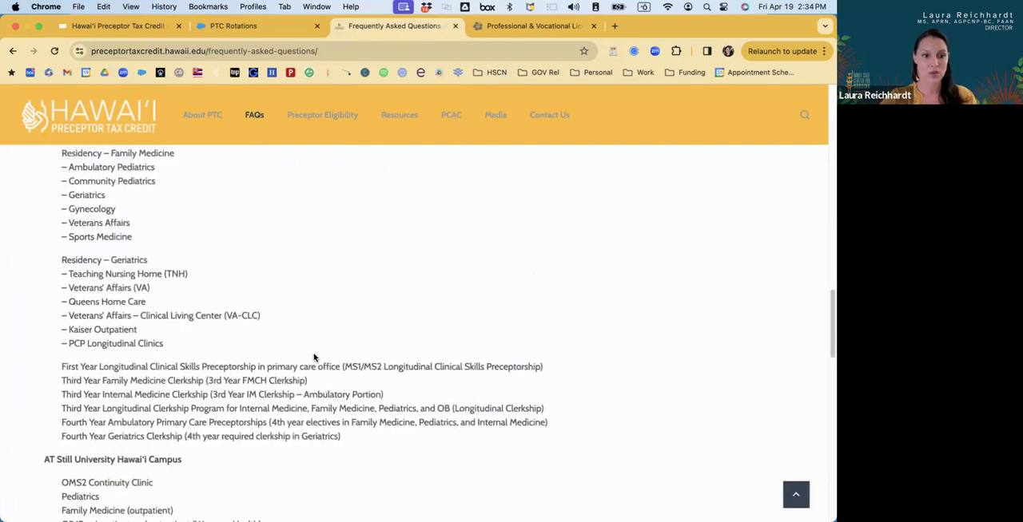
{"action": "scroll", "coordinate": [314, 357], "scroll_direction": "down", "scroll_amount": 11}
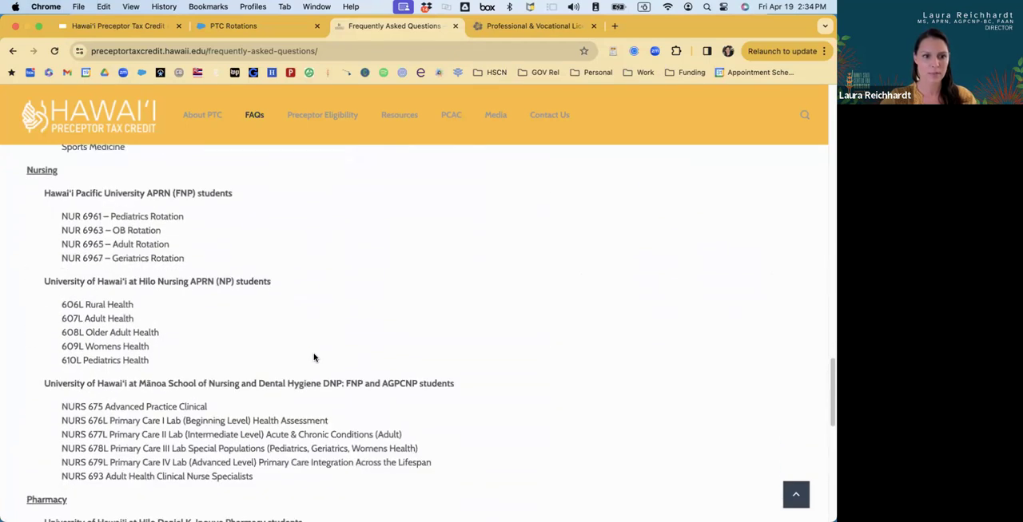
{"action": "scroll", "coordinate": [314, 357], "scroll_direction": "down", "scroll_amount": 2}
{"action": "scroll", "coordinate": [314, 357], "scroll_direction": "up", "scroll_amount": 3}
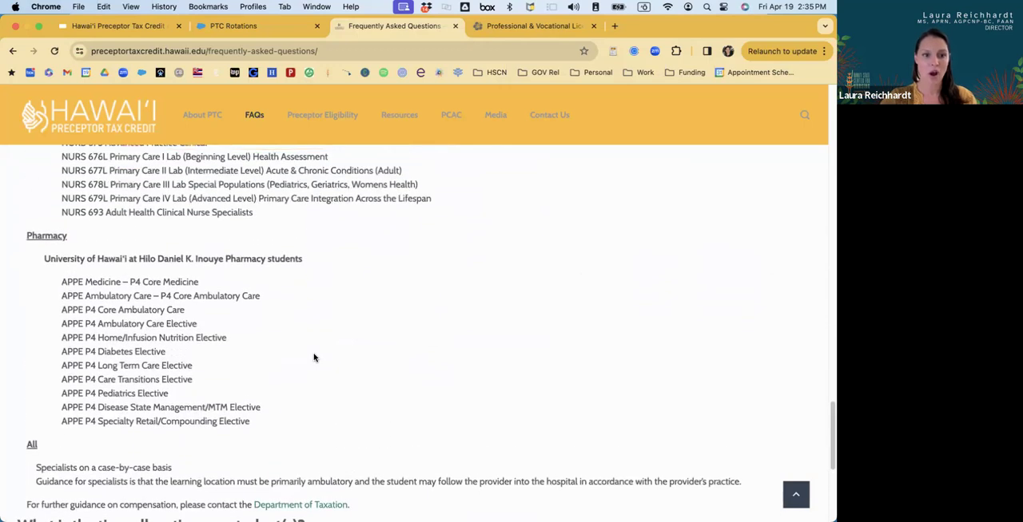
Review the primary care rotation lists in reverse, from Pharmacy and Nursing back to the University of Hawaiʻi medical residencies.
{"action": "scroll", "coordinate": [314, 357], "scroll_direction": "up", "scroll_amount": 2}
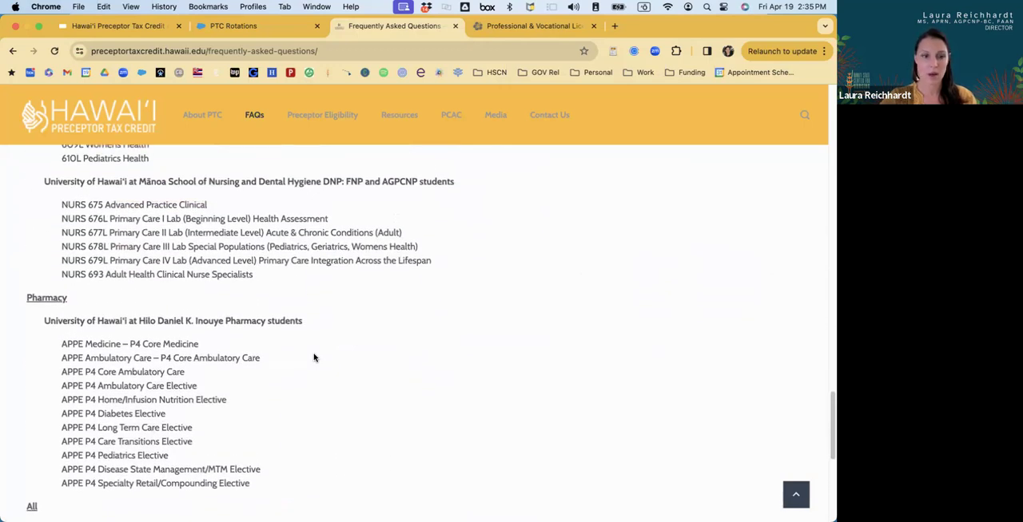
{"action": "scroll", "coordinate": [314, 357], "scroll_direction": "up", "scroll_amount": 5}
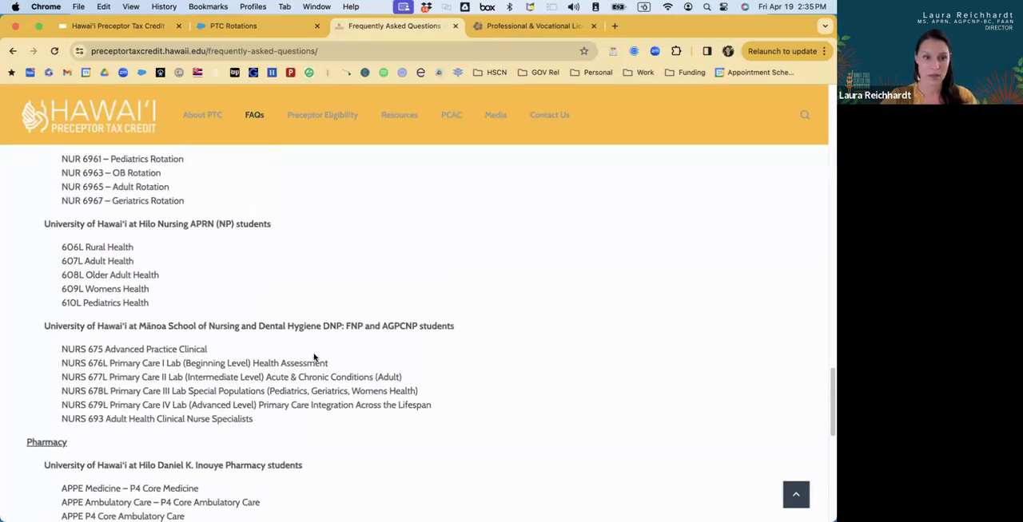
{"action": "scroll", "coordinate": [314, 357], "scroll_direction": "up", "scroll_amount": 6}
{"action": "scroll", "coordinate": [314, 358], "scroll_direction": "up", "scroll_amount": 4}
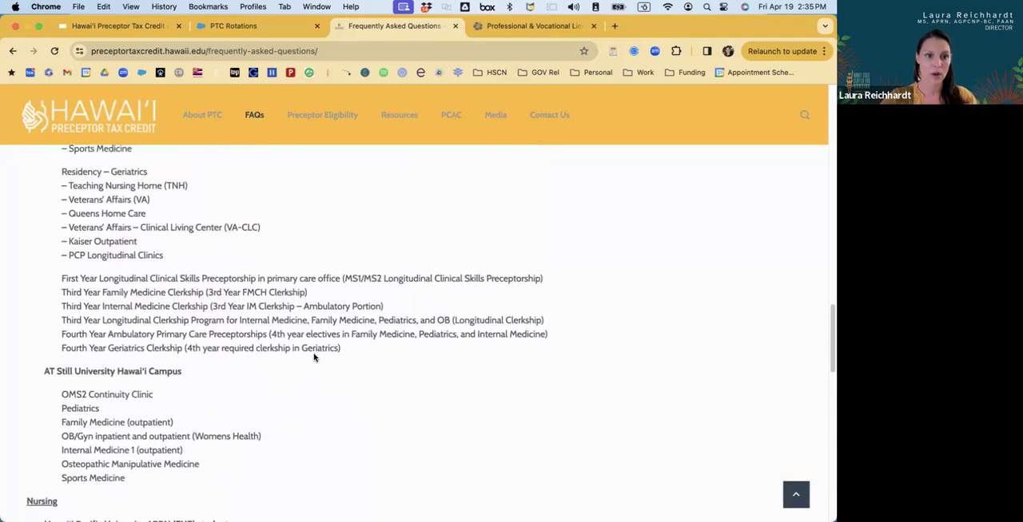
{"action": "scroll", "coordinate": [314, 357], "scroll_direction": "up", "scroll_amount": 2}
{"action": "scroll", "coordinate": [313, 358], "scroll_direction": "up", "scroll_amount": 2}
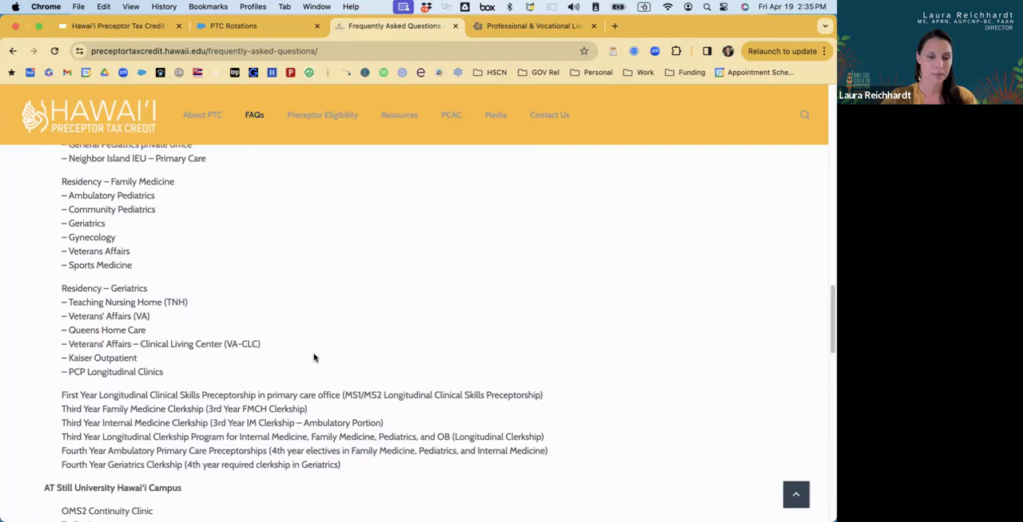
{"action": "scroll", "coordinate": [314, 357], "scroll_direction": "up", "scroll_amount": 3}
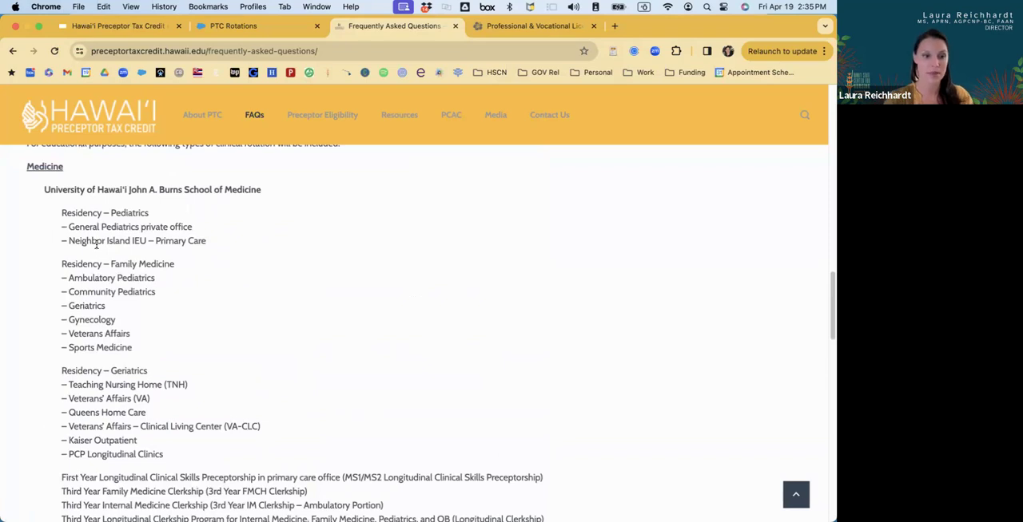
Examine the geriatrics residency, medical clerkship and AT Still University rotations listed in the primary care FAQ.
{"action": "scroll", "coordinate": [96, 245], "scroll_direction": "down", "scroll_amount": 5}
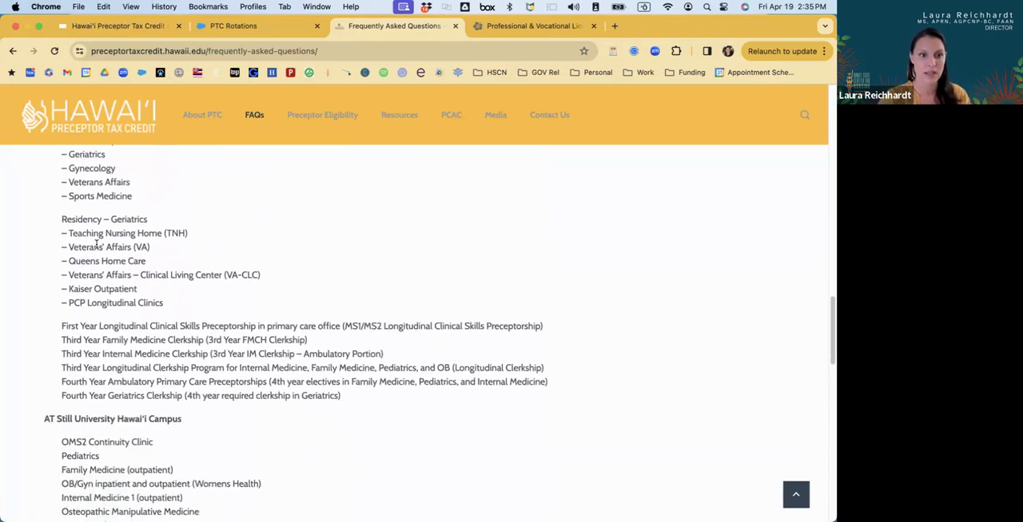
{"action": "scroll", "coordinate": [96, 245], "scroll_direction": "down", "scroll_amount": 2}
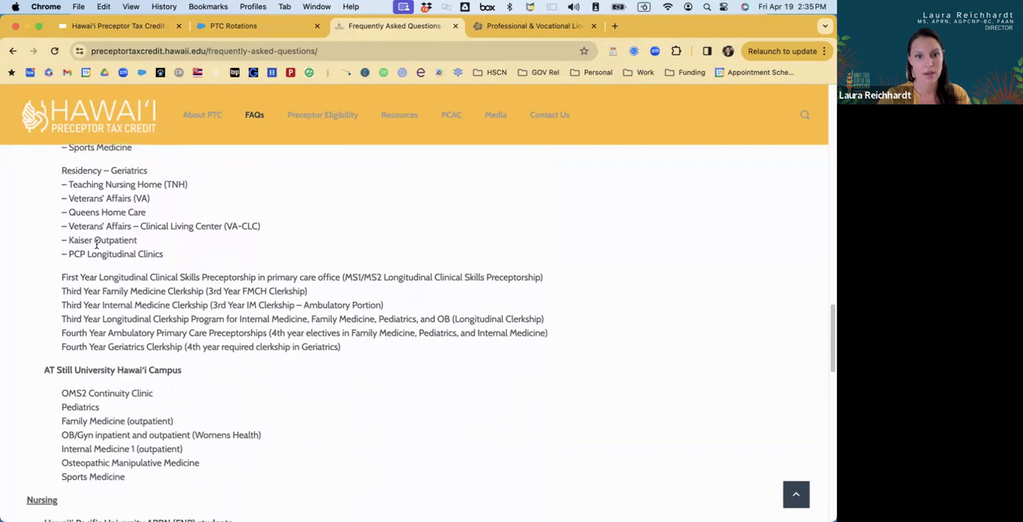
{"action": "scroll", "coordinate": [96, 244], "scroll_direction": "down", "scroll_amount": 1}
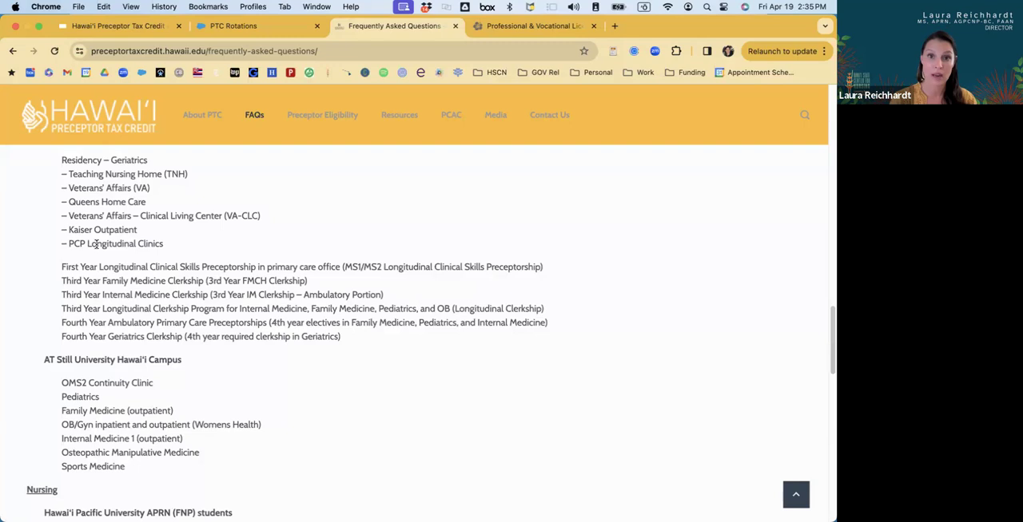
{"action": "left_click", "coordinate": [228, 29]}
{"action": "left_click", "coordinate": [344, 29]}
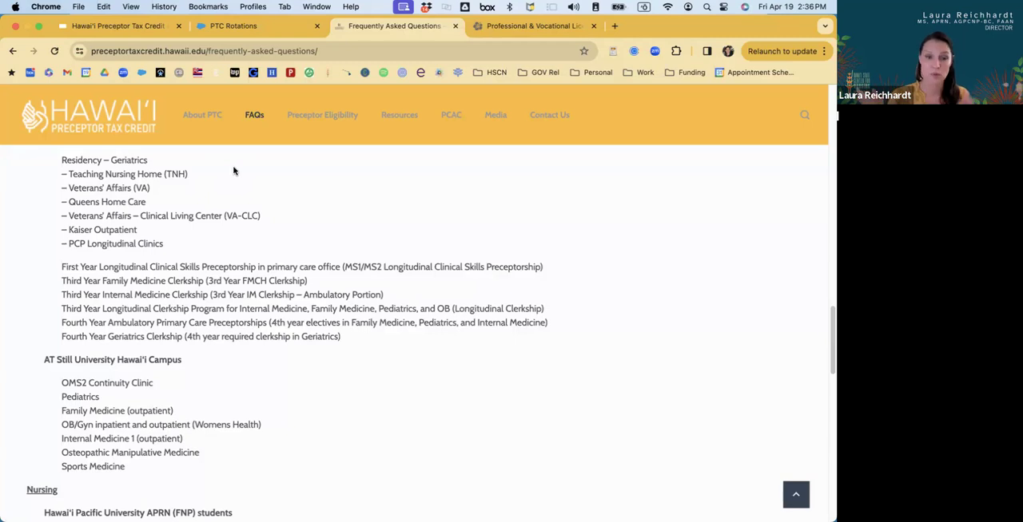
{"action": "scroll", "coordinate": [234, 169], "scroll_direction": "down", "scroll_amount": 3}
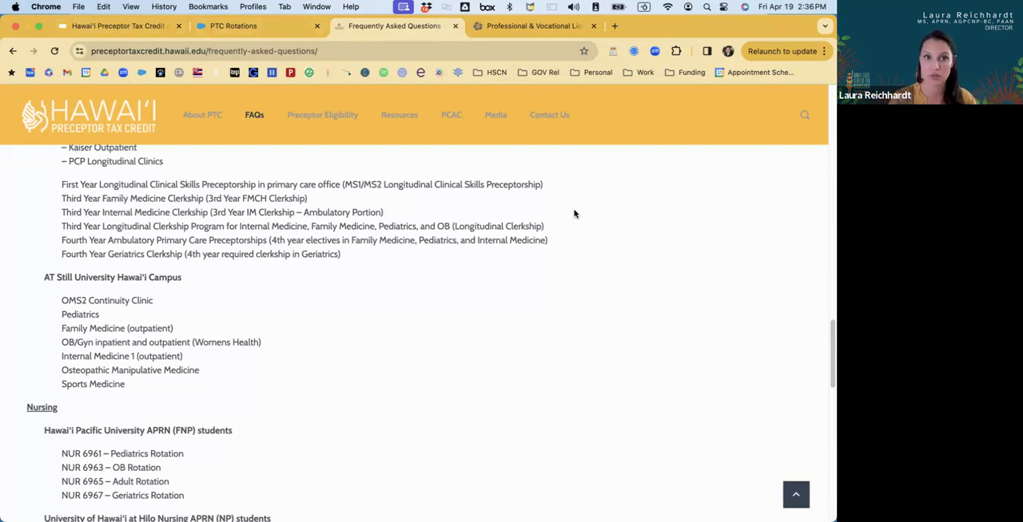
Switch to the Hawai'i Preceptor Tax Credit April 2024 presentation in Google Slides and show the closing slide on getting further help.
{"action": "left_click", "coordinate": [219, 26]}
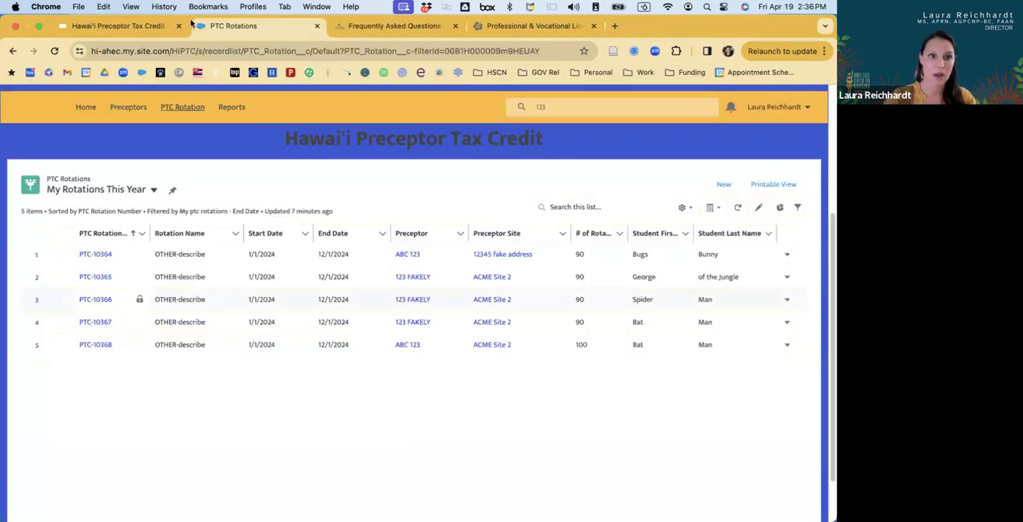
{"action": "left_click", "coordinate": [131, 29]}
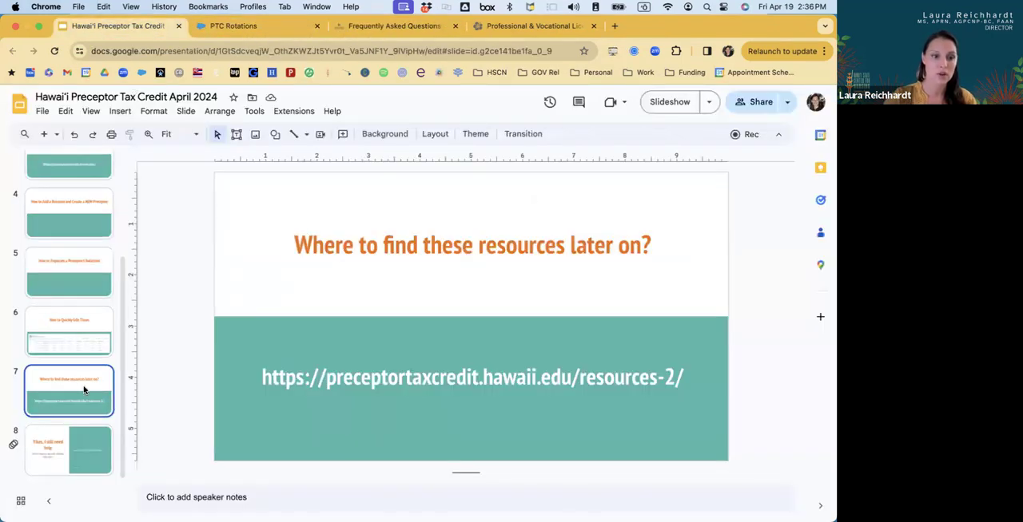
{"action": "left_click", "coordinate": [91, 471]}
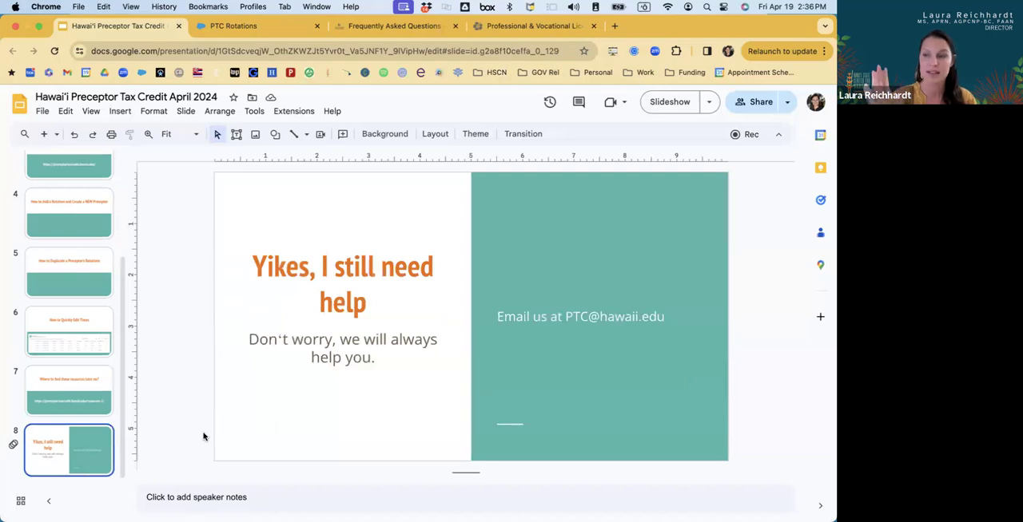